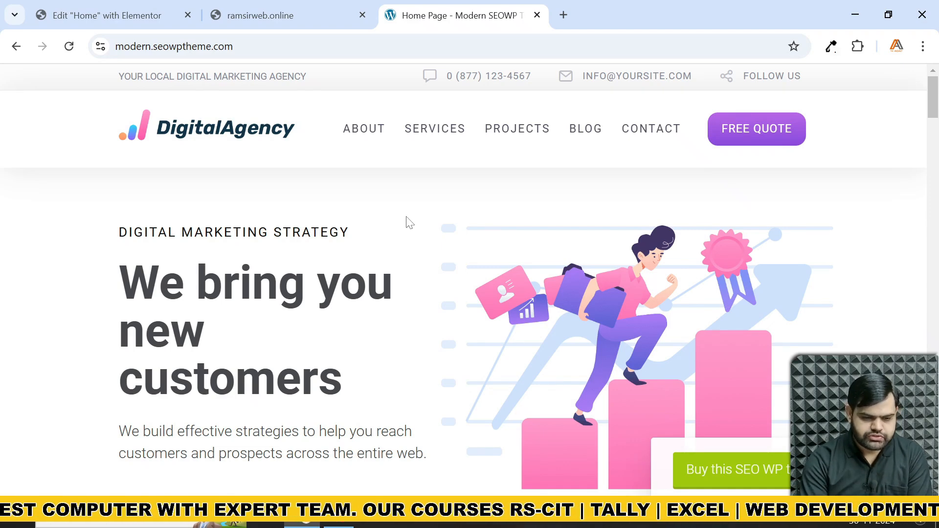
- Examine the reference agency home page from hero to lower sections, including the options for saving its hero illustration
scroll(394, 276, "down", 3)
scroll(391, 269, "down", 15)
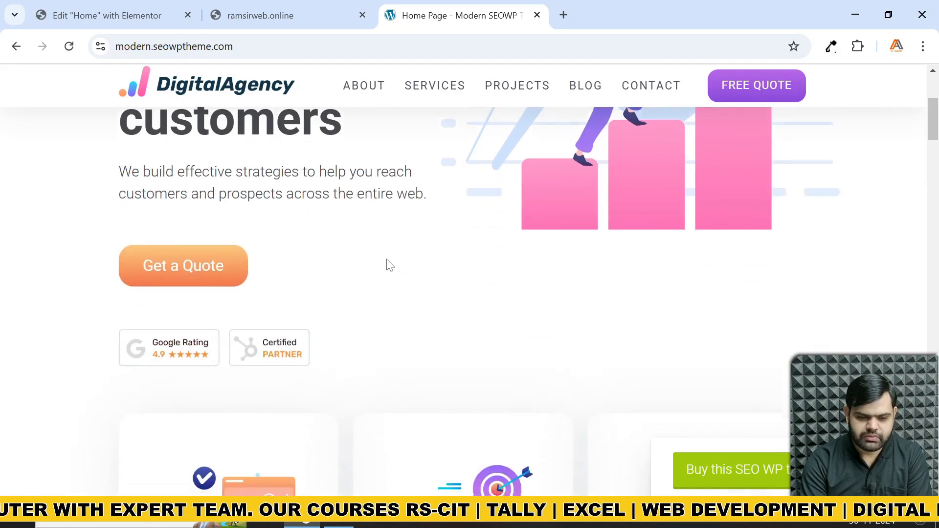
scroll(386, 264, "down", 6)
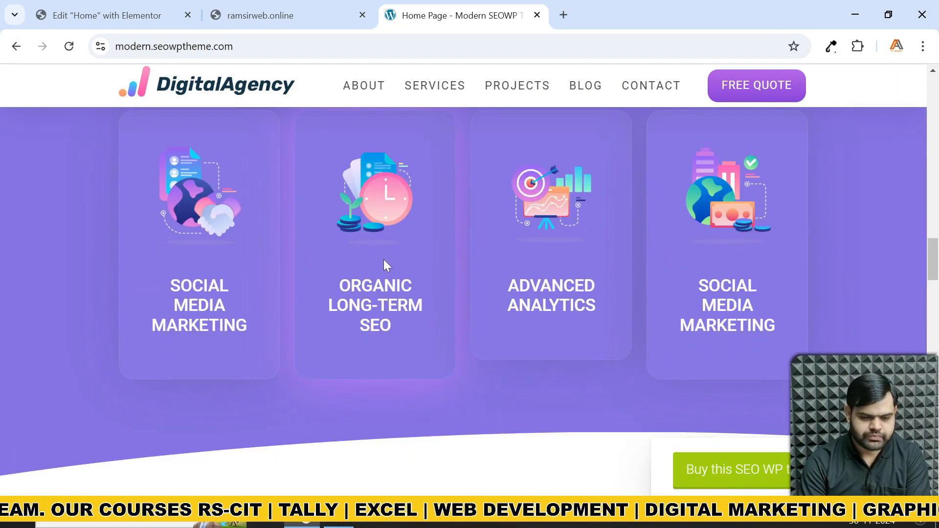
scroll(384, 261, "down", 14)
scroll(372, 269, "up", 20)
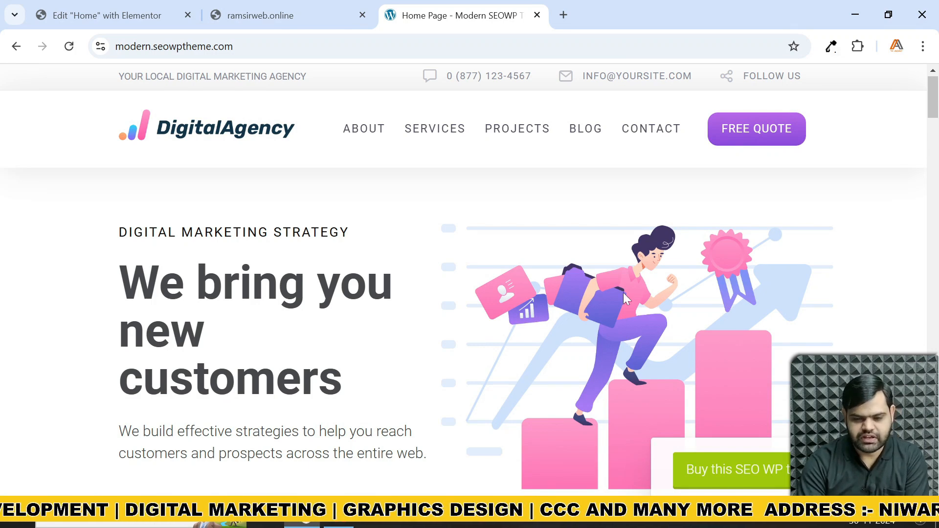
right_click(569, 259)
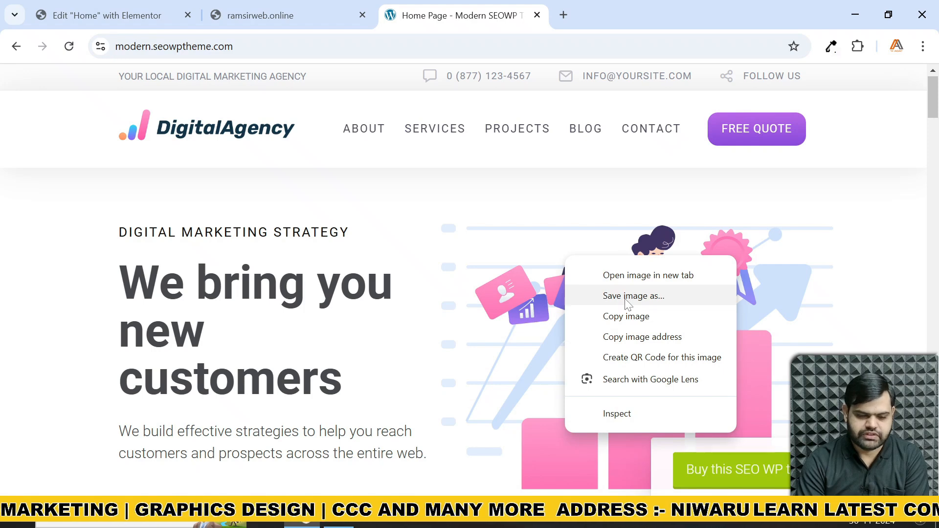
left_click(433, 341)
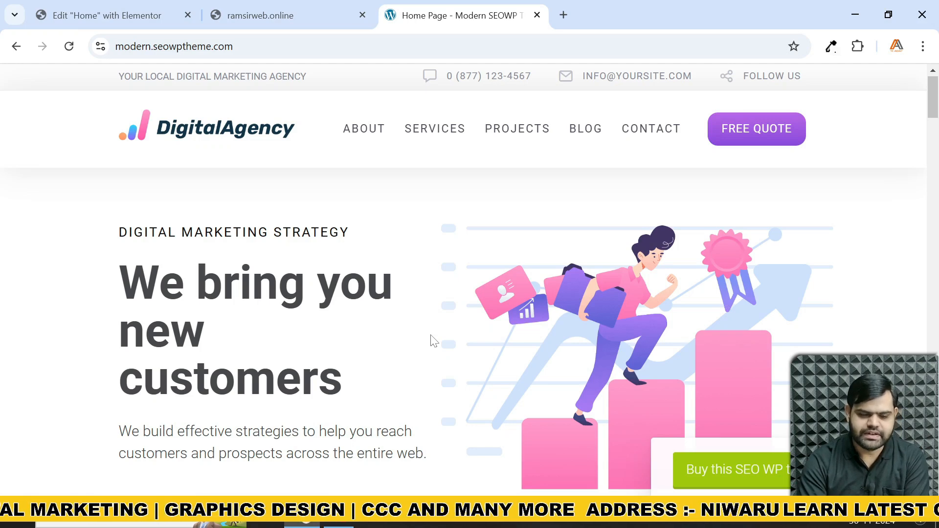
- Switch to the Elementor editor for the Home page and add a section with two equal columns
left_click(116, 12)
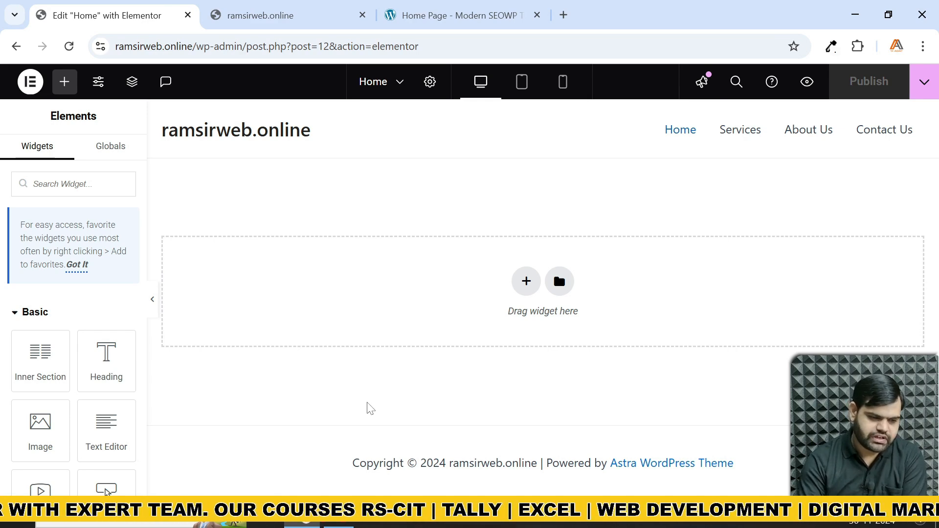
left_click(526, 281)
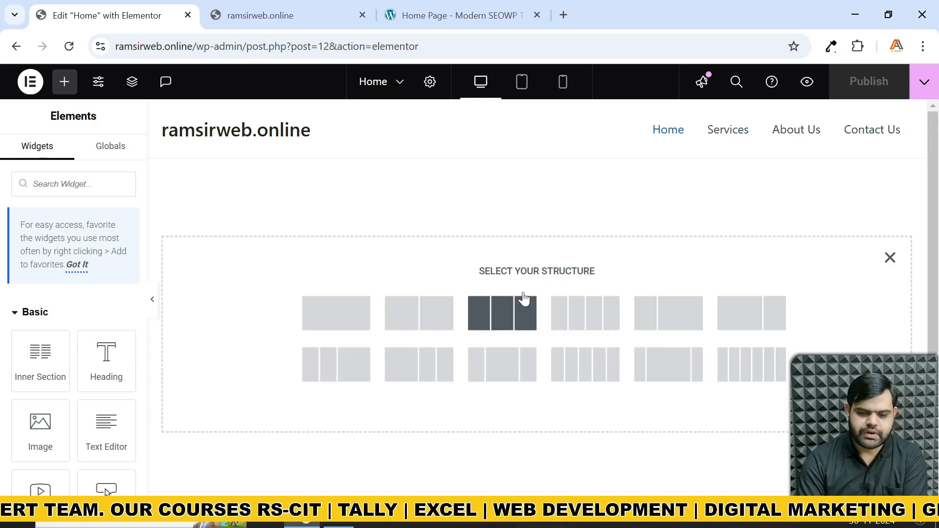
left_click(437, 318)
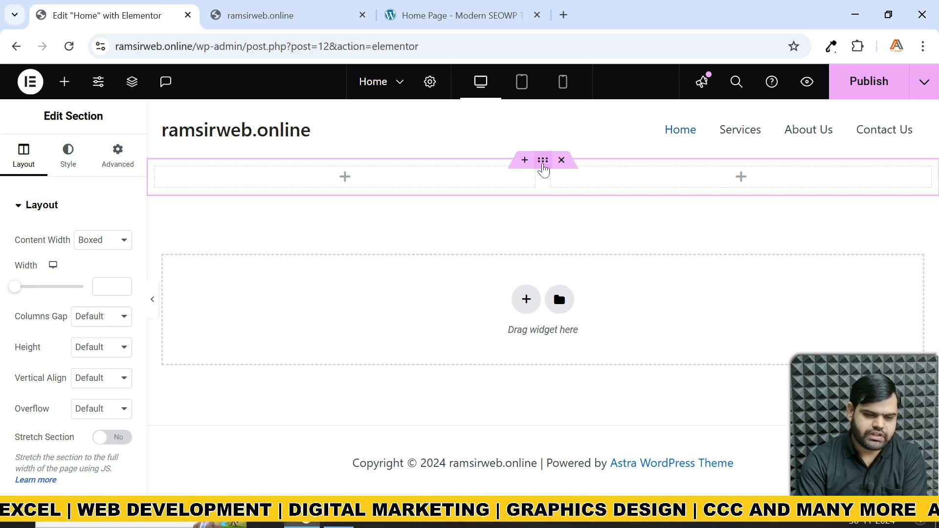
- Give the new two-column section a classic background with the colour #FCFCFD
right_click(543, 169)
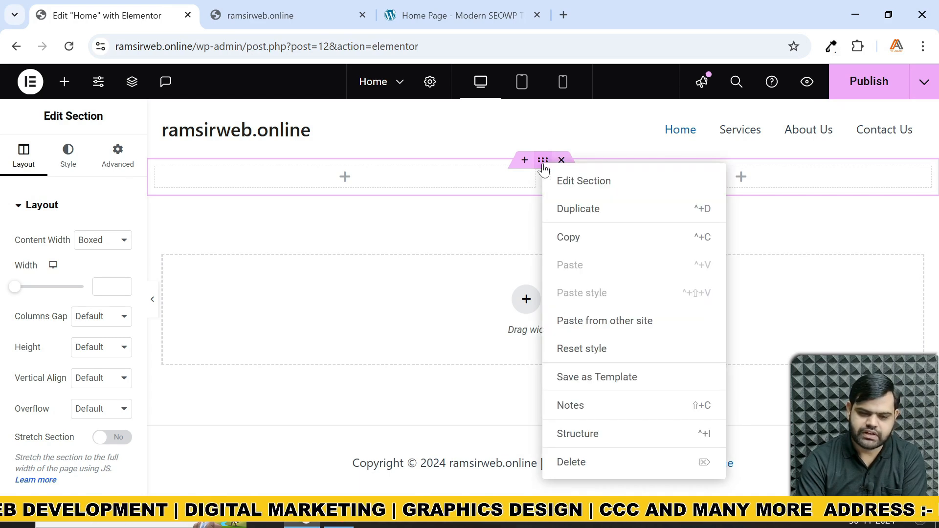
left_click(555, 182)
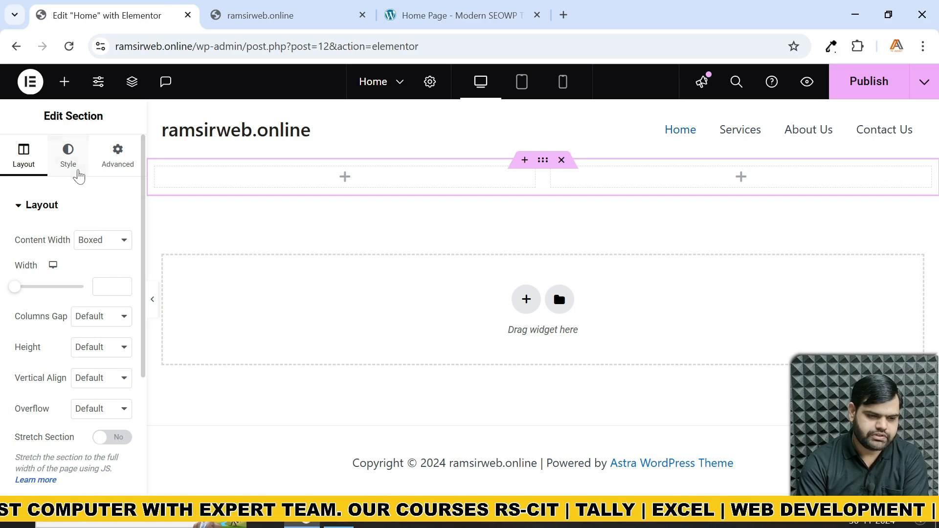
left_click(76, 174)
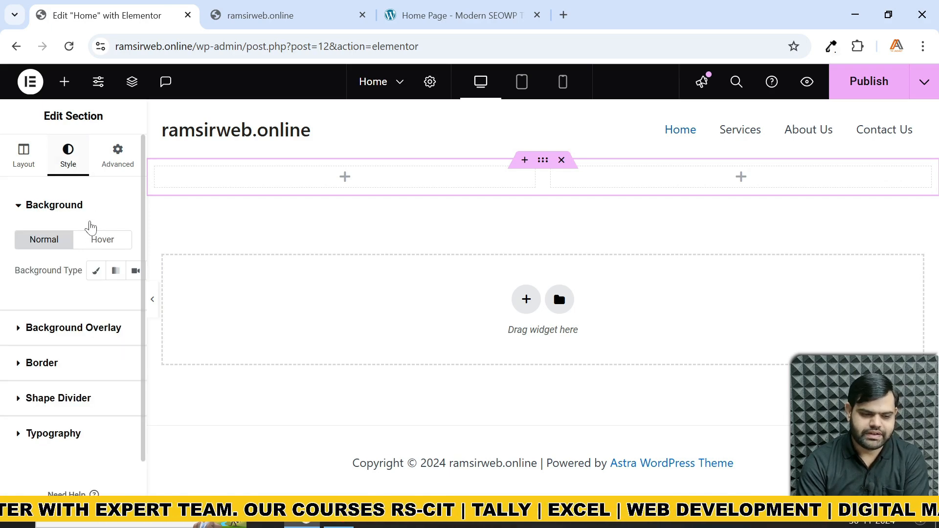
left_click(95, 273)
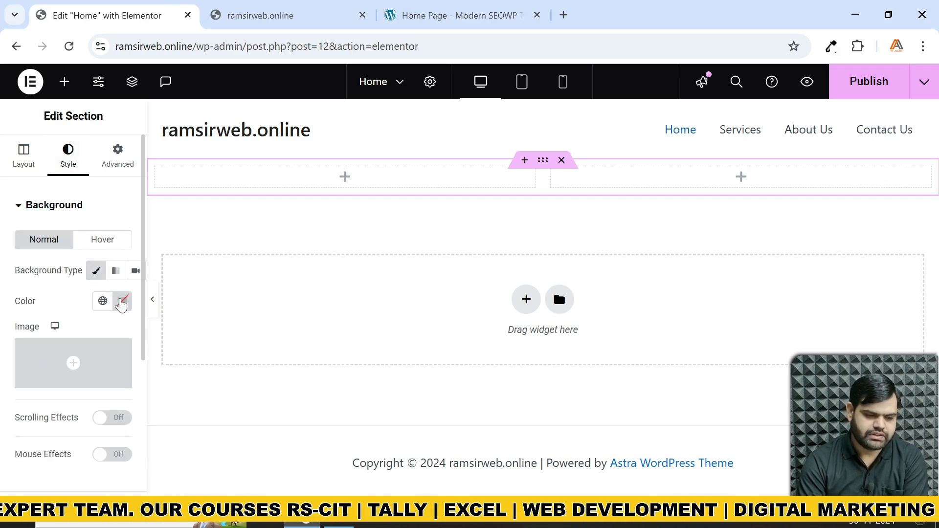
left_click(122, 301)
type("#FCFCFD")
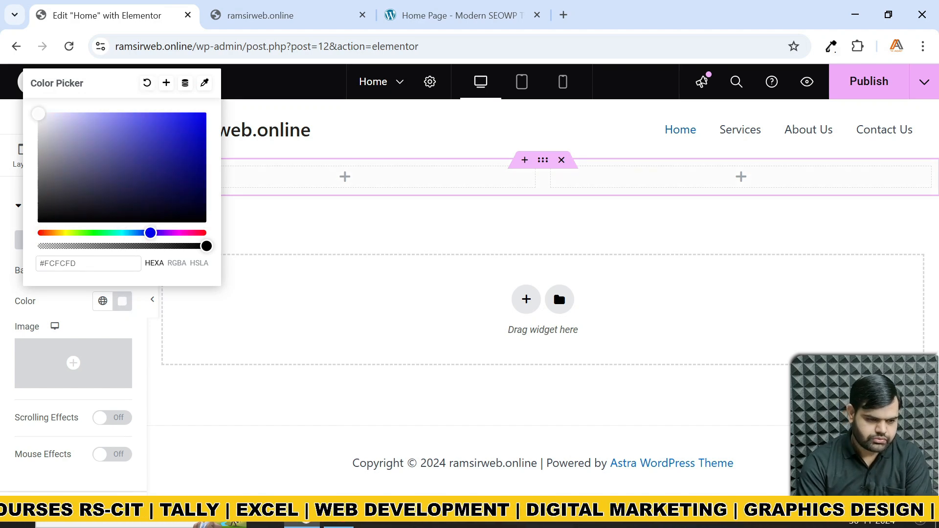
left_click(18, 206)
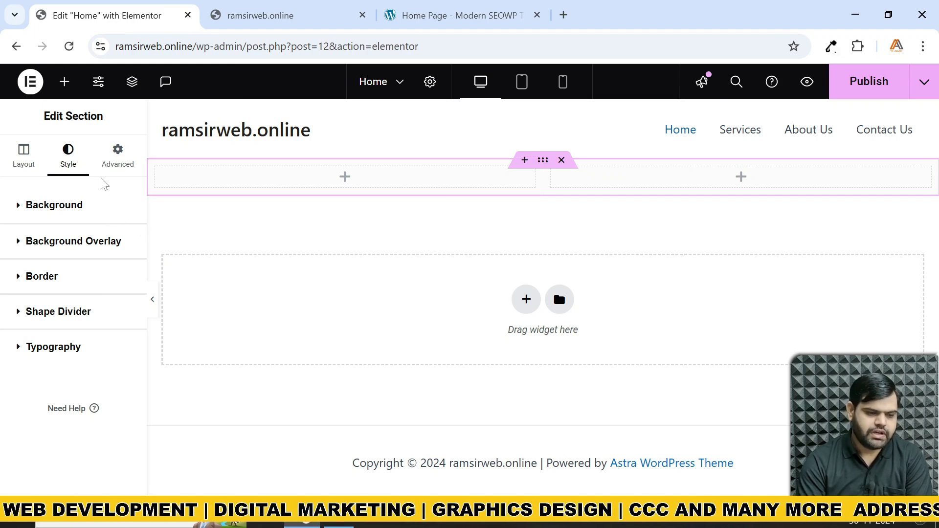
- Add a Heading widget to the section's first column
left_click(36, 162)
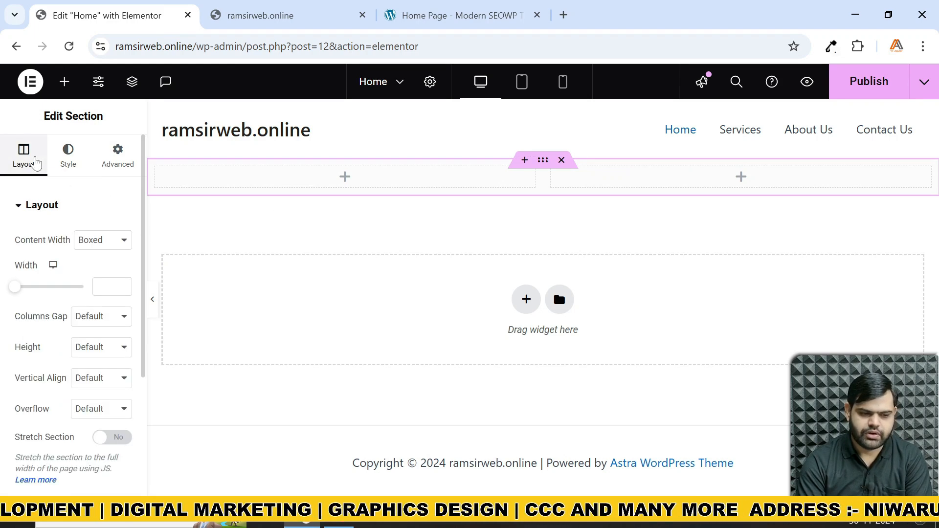
scroll(73, 327, "down", 3)
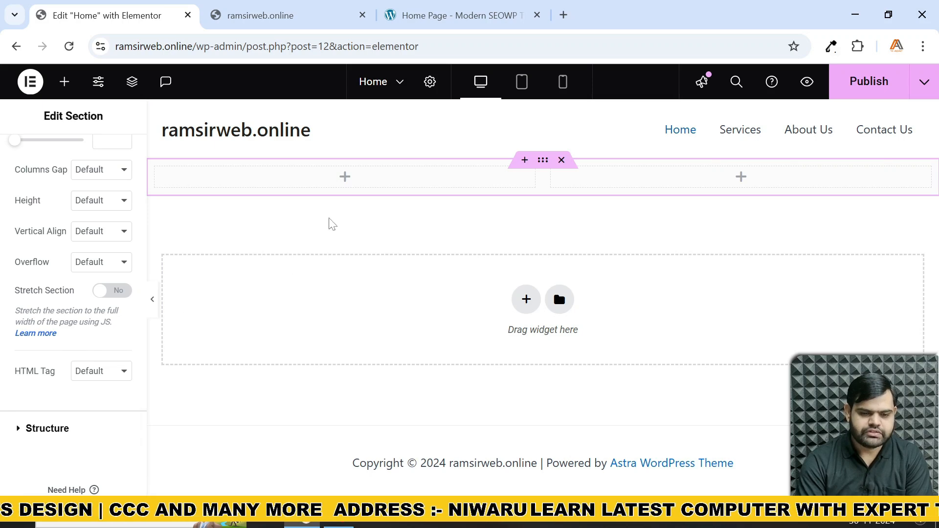
left_click(345, 184)
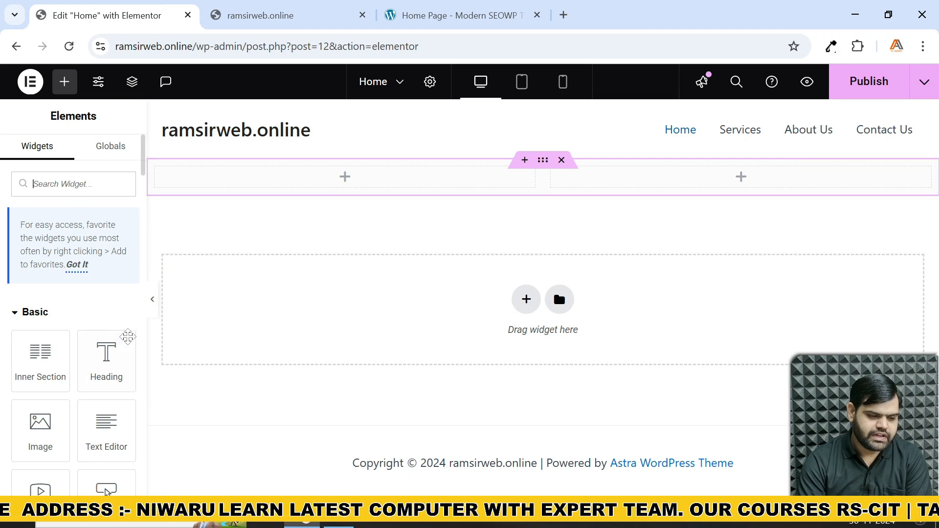
left_click_drag(112, 356, 342, 179)
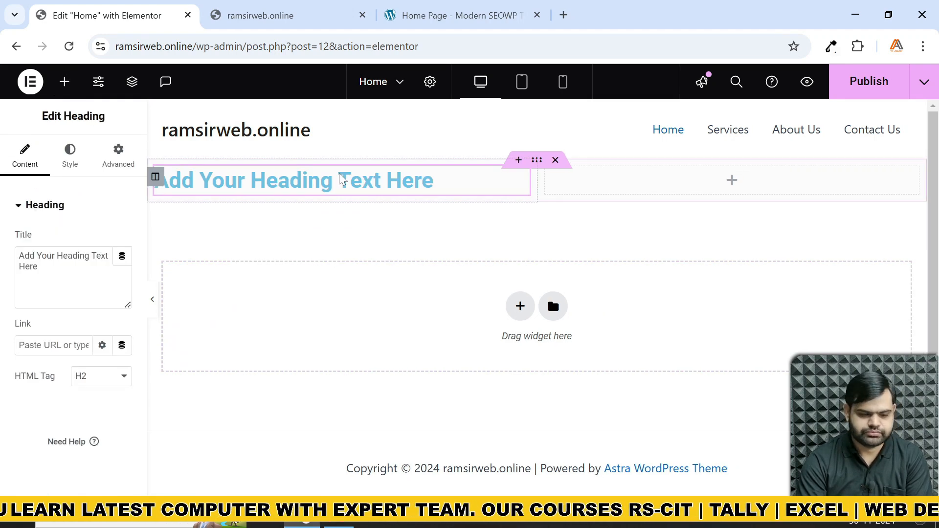
- Replace the heading's title with "DIGITAL MARKETING STRATEGY" copied from the reference site, without a leading blank line
left_click_drag(40, 268, 18, 254)
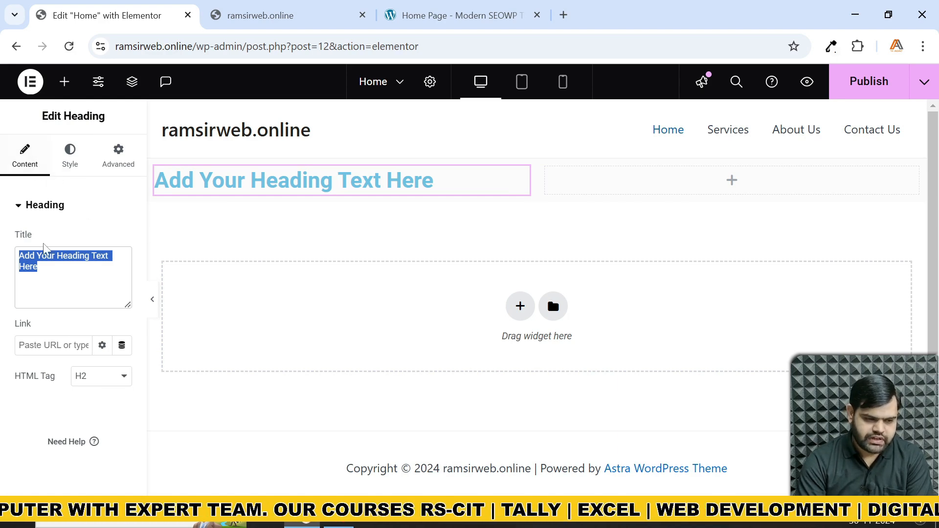
left_click(425, 28)
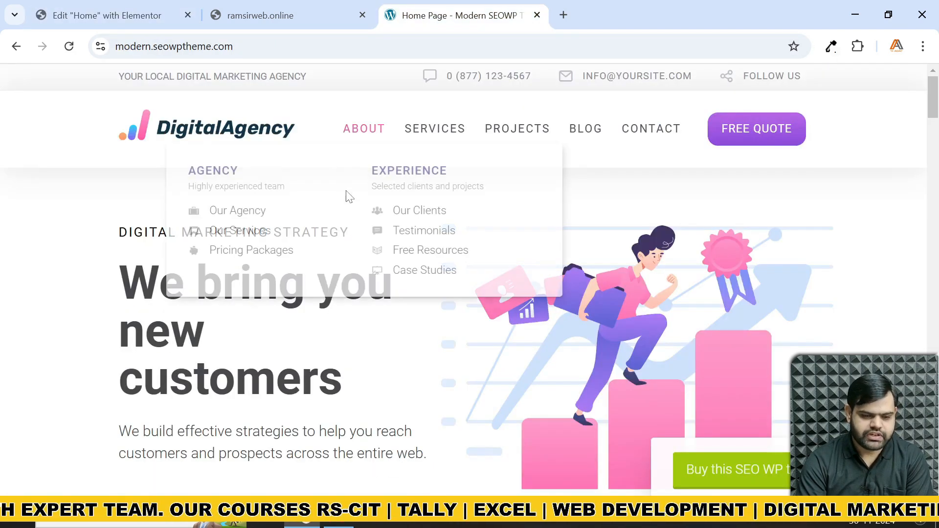
left_click_drag(116, 239, 351, 247)
right_click(318, 236)
left_click(328, 244)
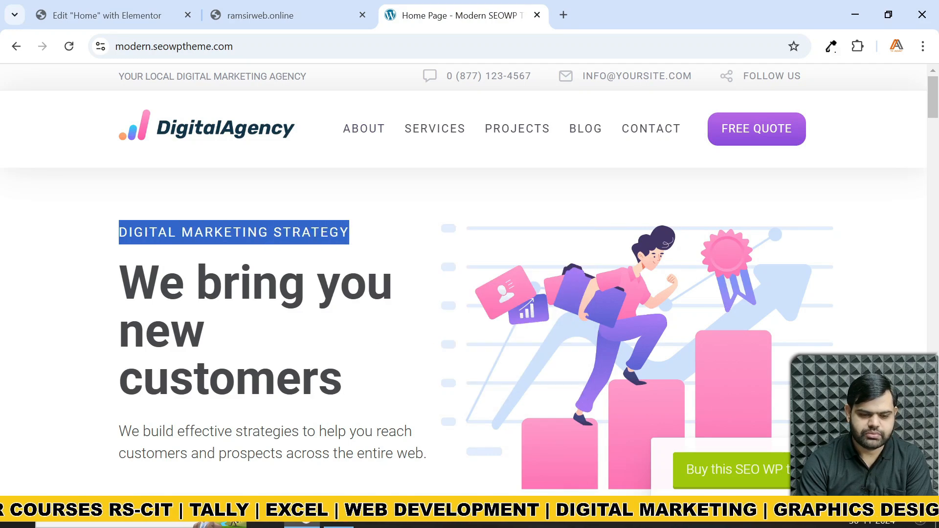
left_click(150, 16)
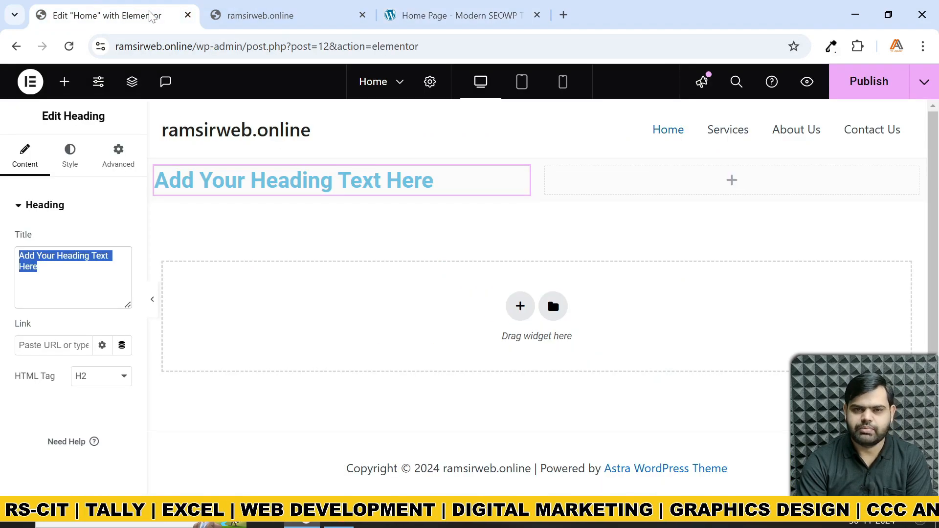
key("ctrl+v")
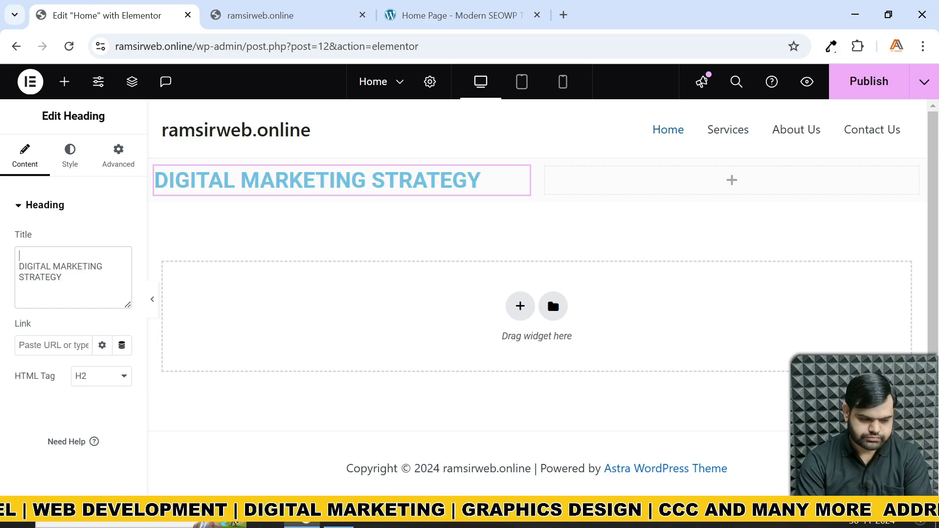
key("Delete")
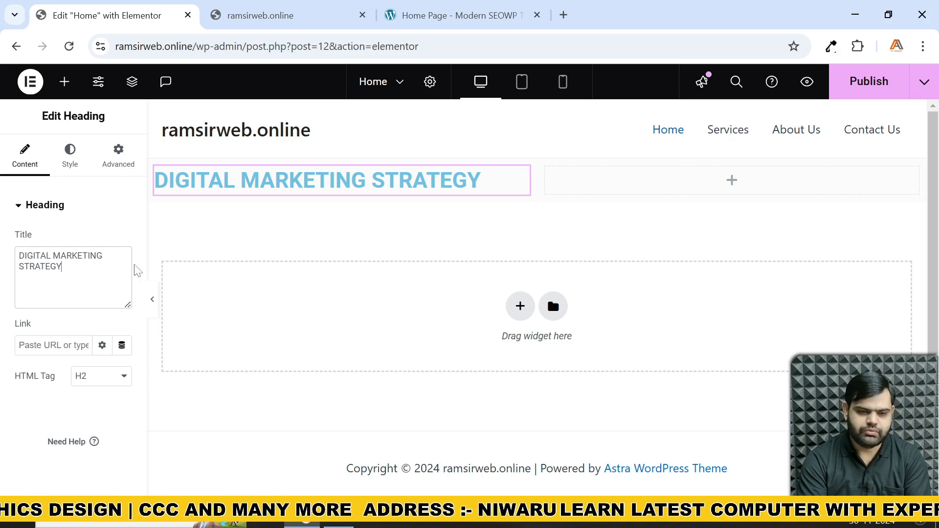
- Copy the headline "We bring you new customers" from the reference site and return to the Elementor editor
left_click(427, 16)
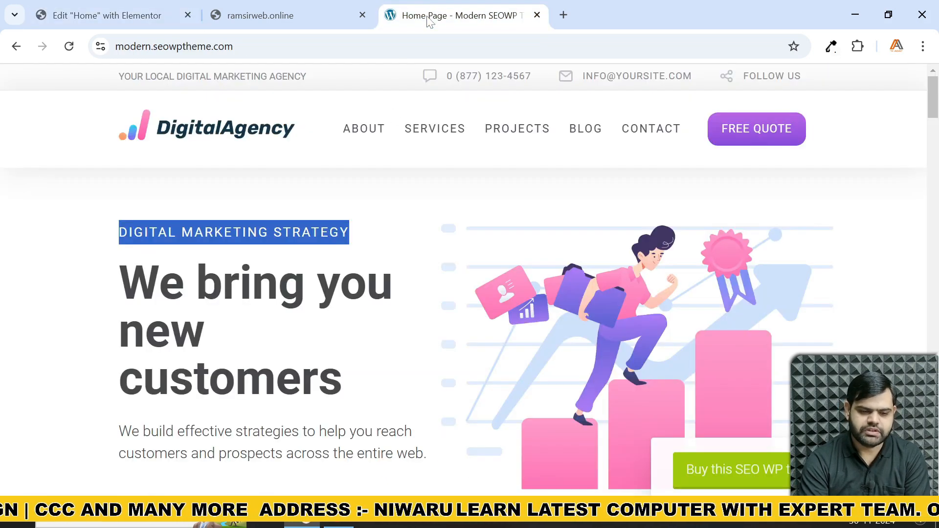
left_click_drag(343, 383, 121, 302)
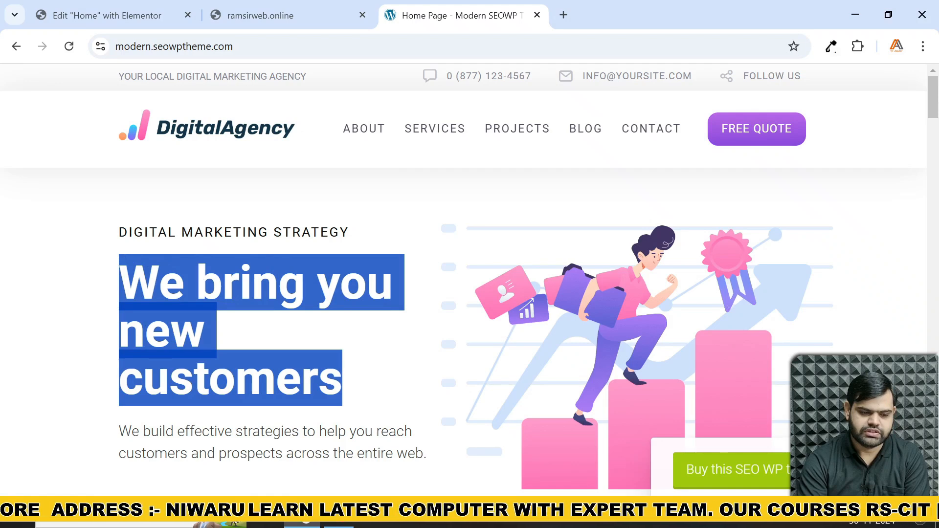
right_click(152, 292)
left_click(185, 304)
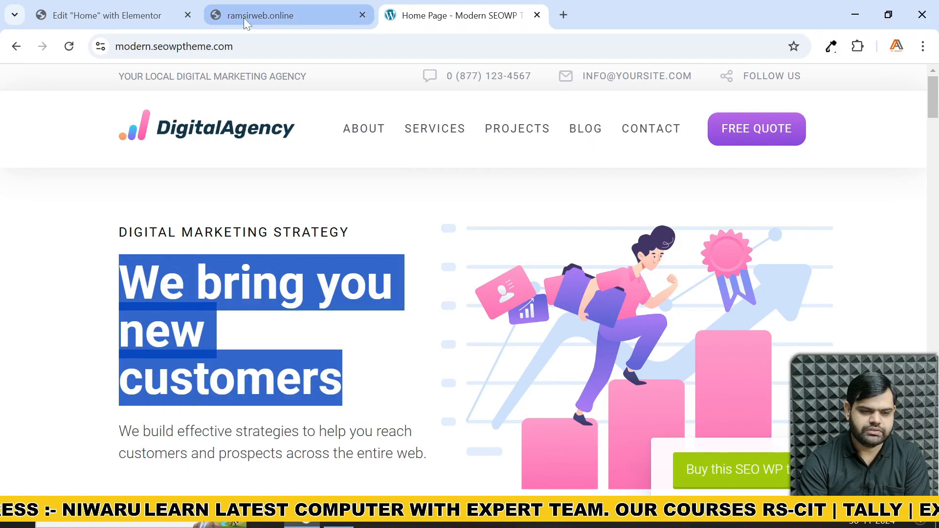
left_click(159, 15)
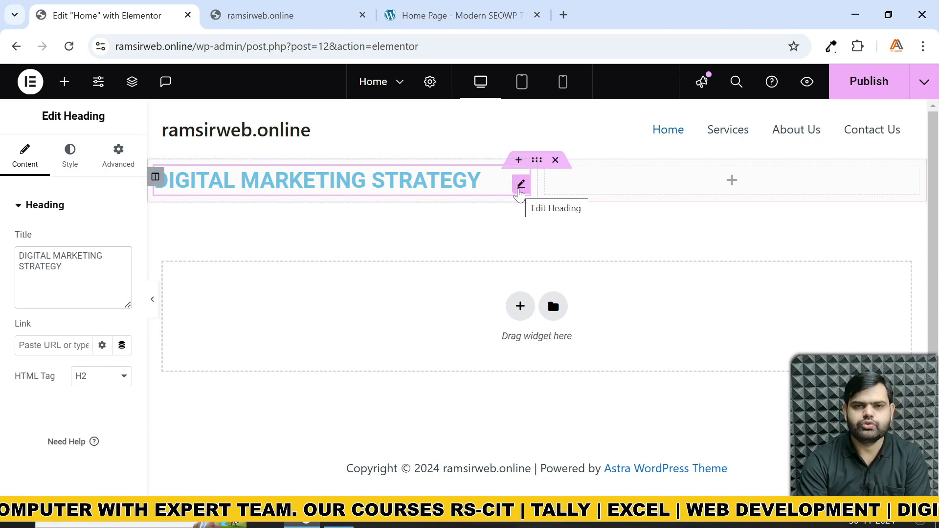
- Duplicate the "DIGITAL MARKETING STRATEGY" heading and replace the copy's title with "We bring you new customers"
right_click(520, 194)
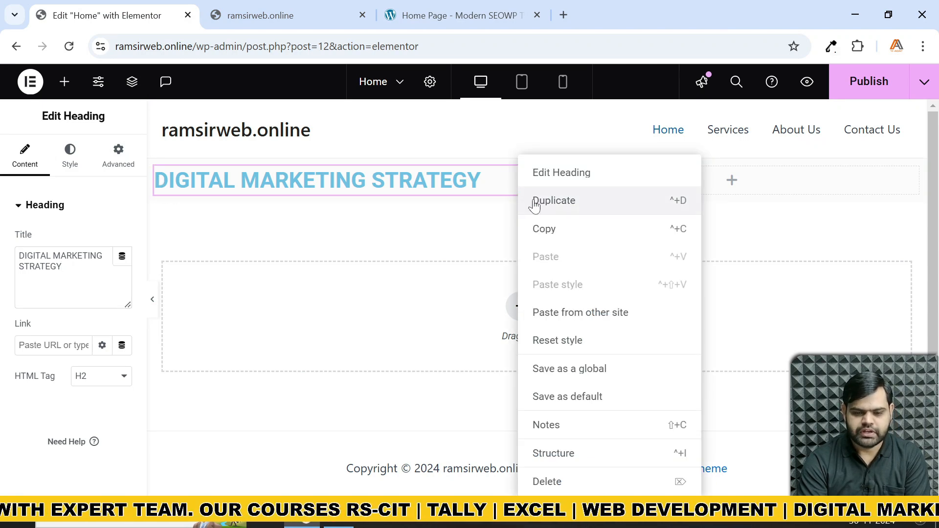
left_click(533, 200)
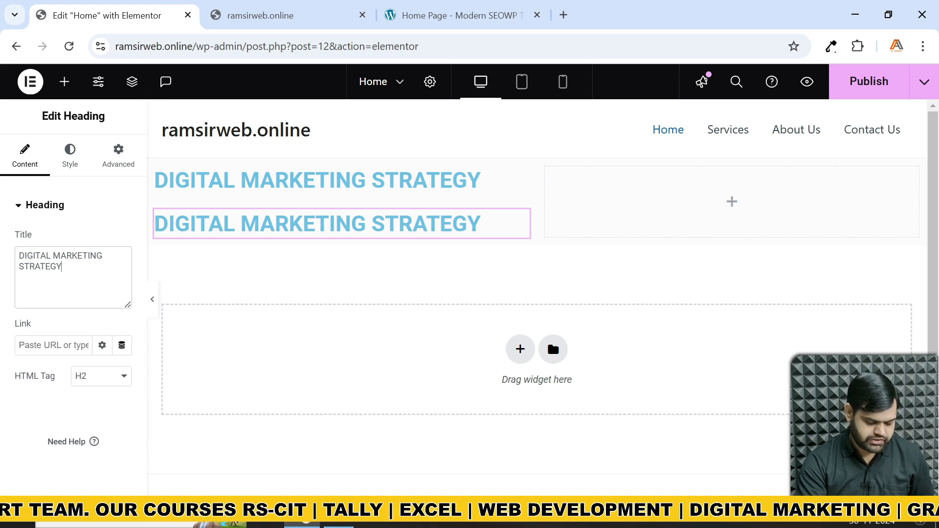
key("ctrl+a")
key("ctrl+v")
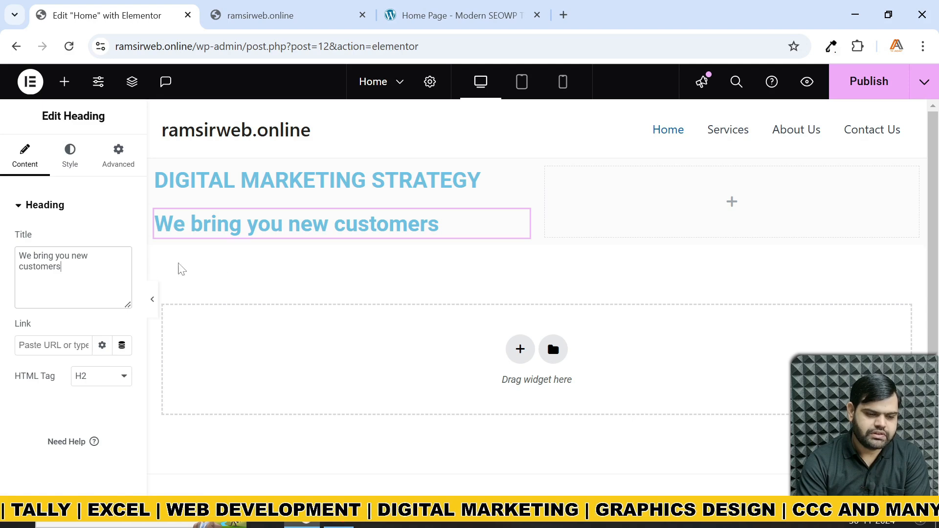
- Copy the paragraph "We build effective strategies to help you reach customers and prospects" below the headline on the reference site and return to the Elementor editor
left_click(425, 25)
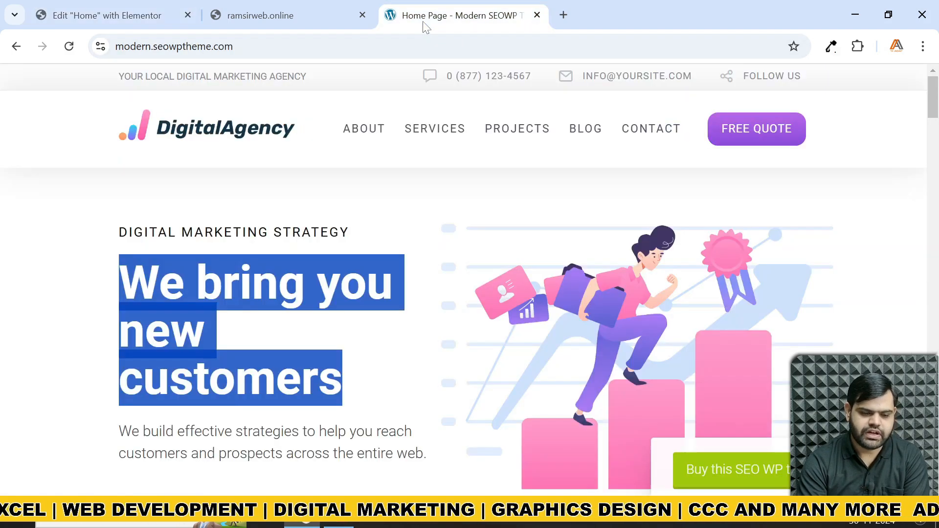
mouse_move(299, 244)
scroll(302, 241, "down", 5)
scroll(313, 244, "up", 3)
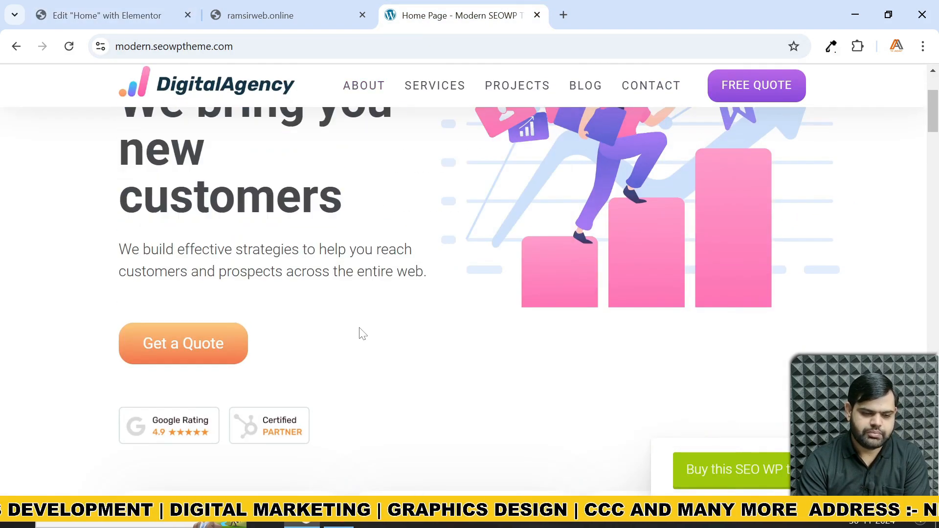
left_click_drag(345, 271, 218, 272)
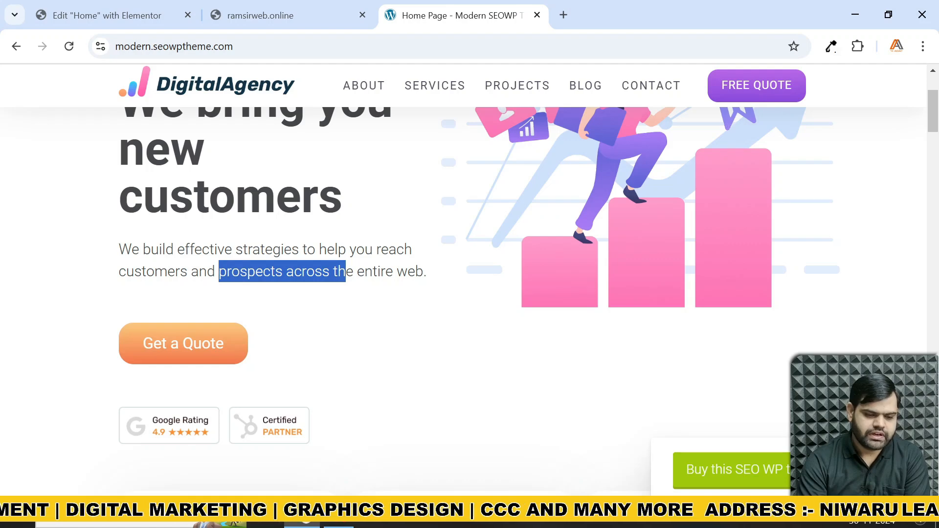
left_click_drag(119, 249, 386, 271)
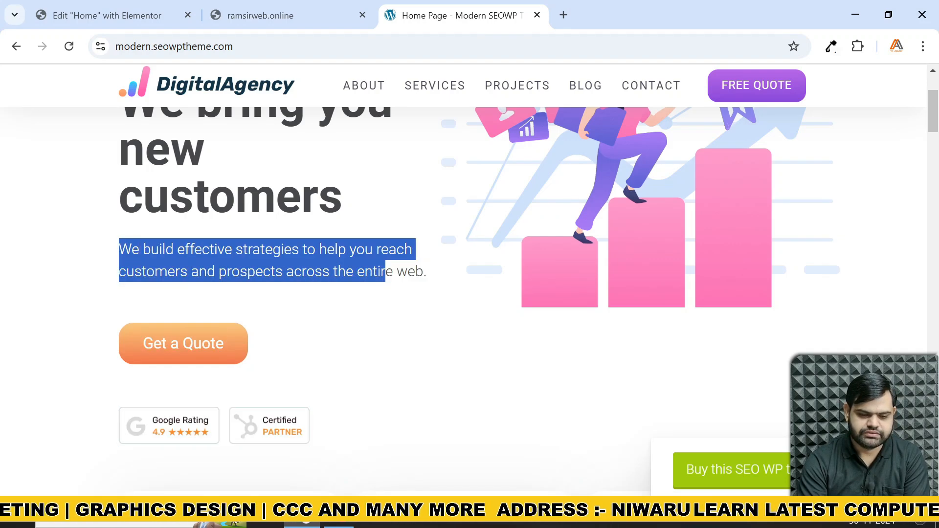
right_click(345, 252)
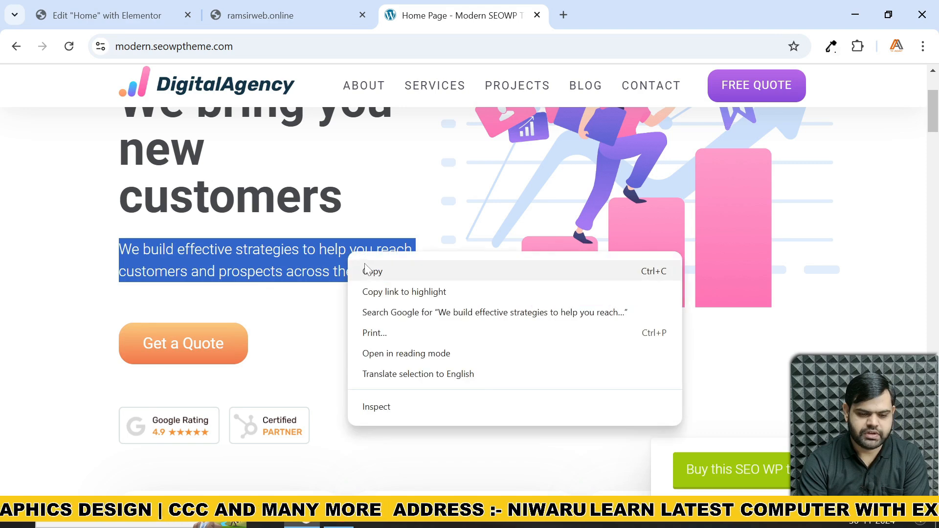
left_click(369, 269)
left_click(123, 11)
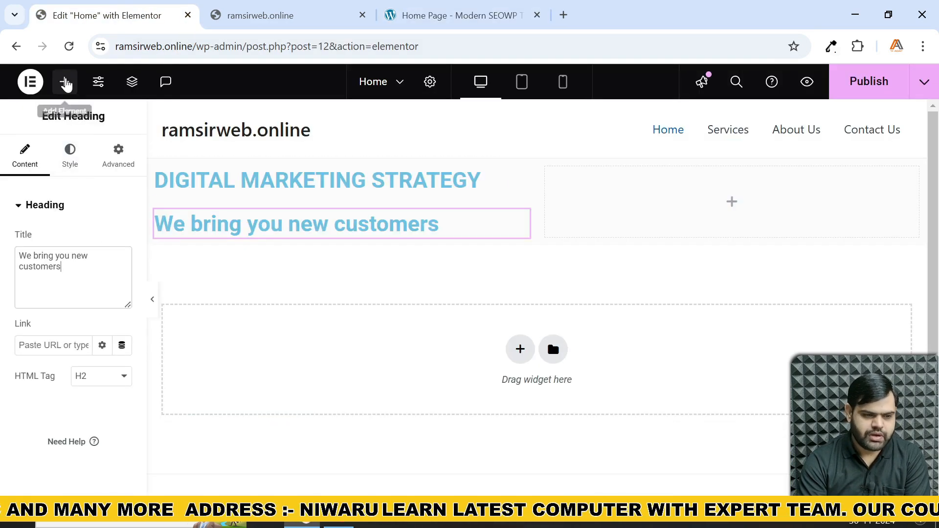
- Add a Text Editor widget below the "We bring you new customers" heading in the first column
left_click(64, 82)
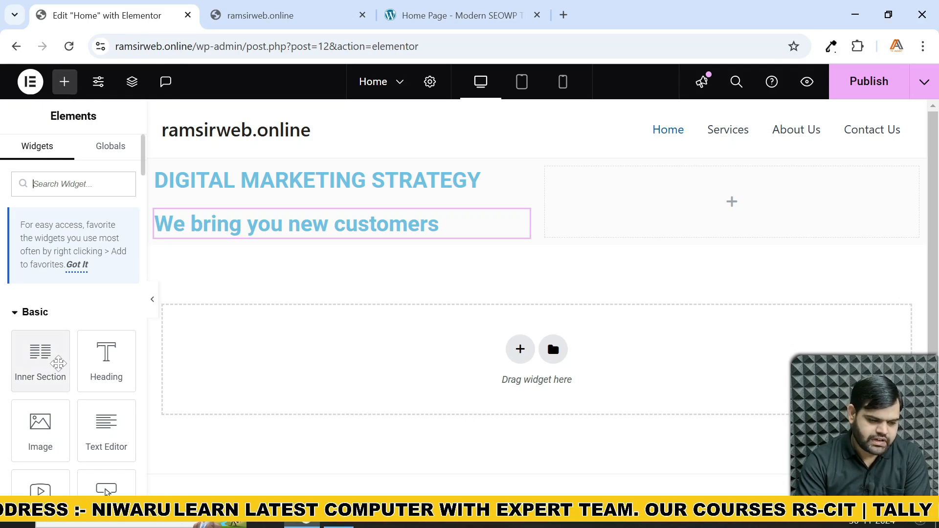
scroll(58, 363, "down", 2)
scroll(58, 363, "down", 2)
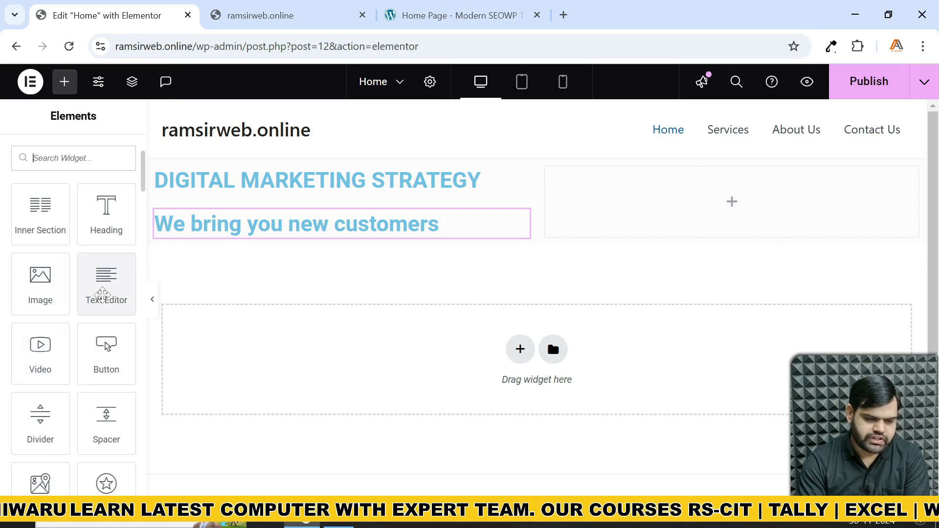
left_click_drag(99, 297, 303, 236)
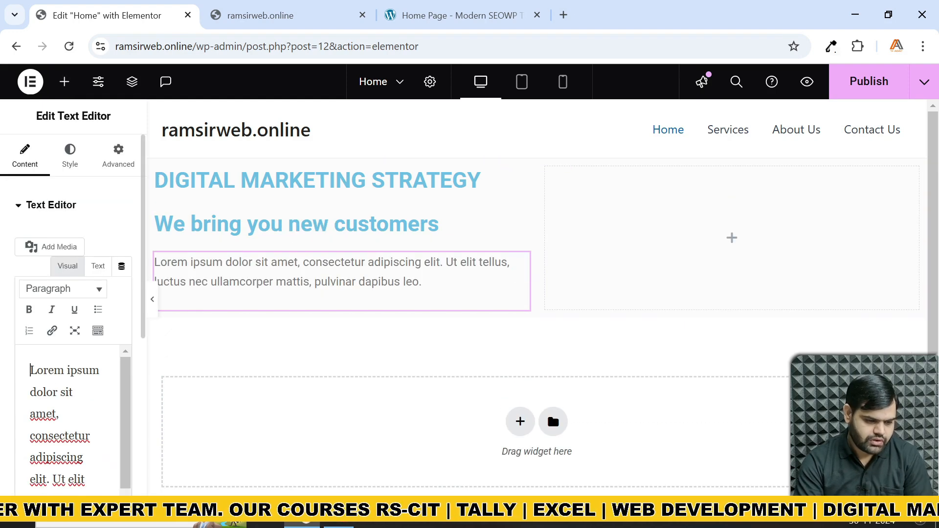
- Replace the placeholder text with the copied paragraph and complete its ending as "across the entire web."
key("ctrl+a")
key("ctrl+v")
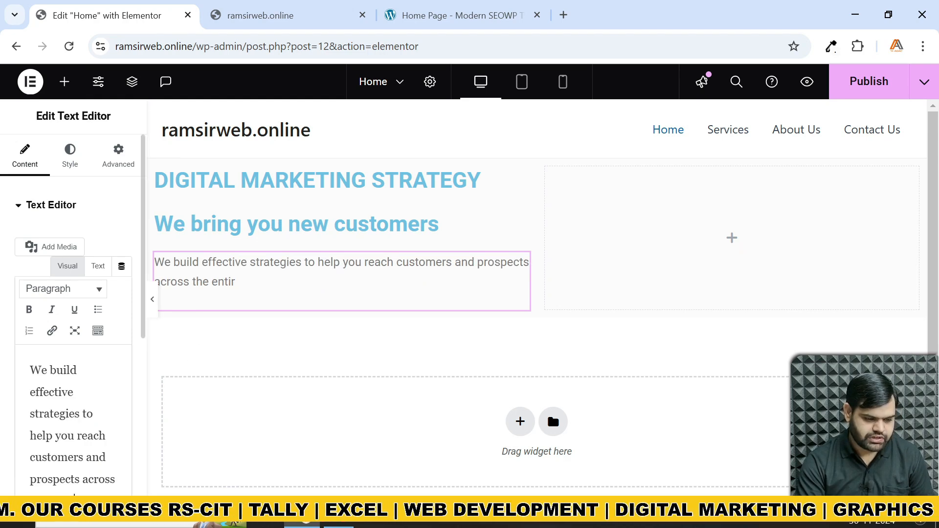
type("e")
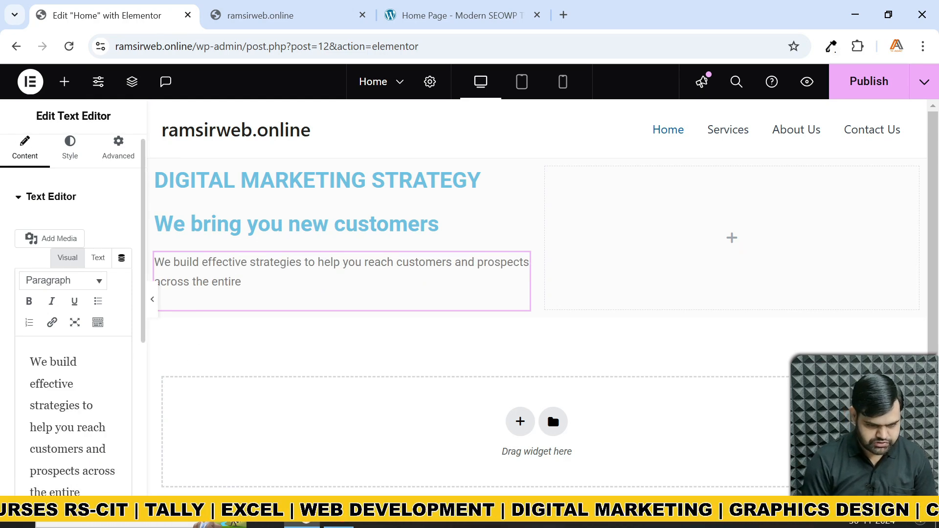
type(" wep")
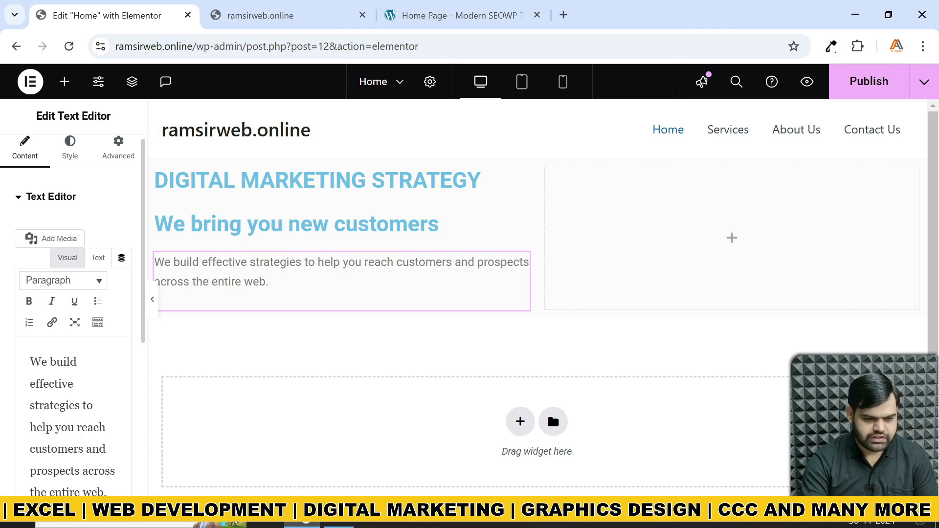
- Check the button on the reference site, and add a Button widget below the paragraph in the first column
left_click(430, 16)
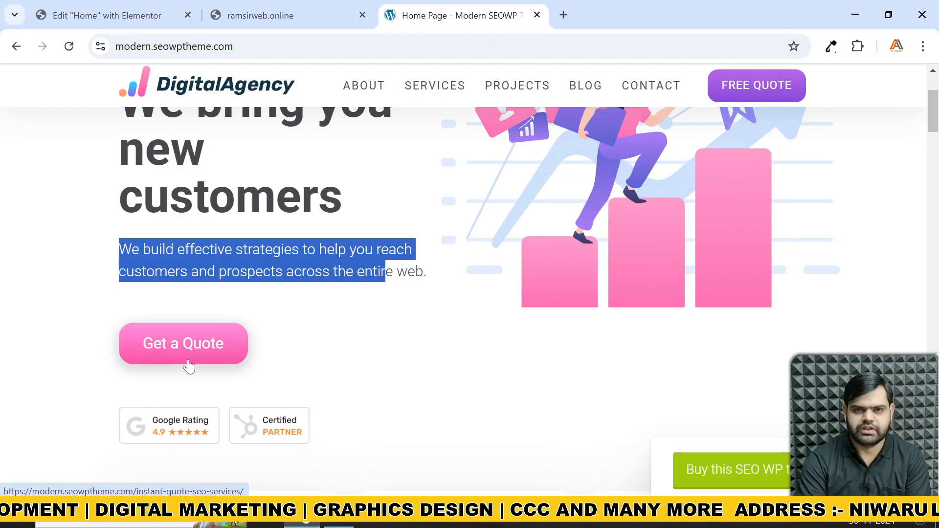
left_click(105, 15)
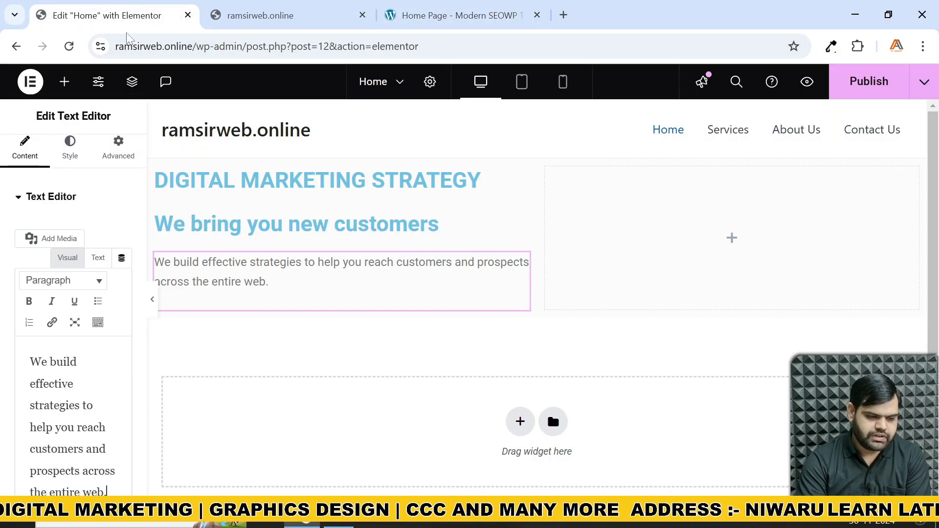
left_click(65, 87)
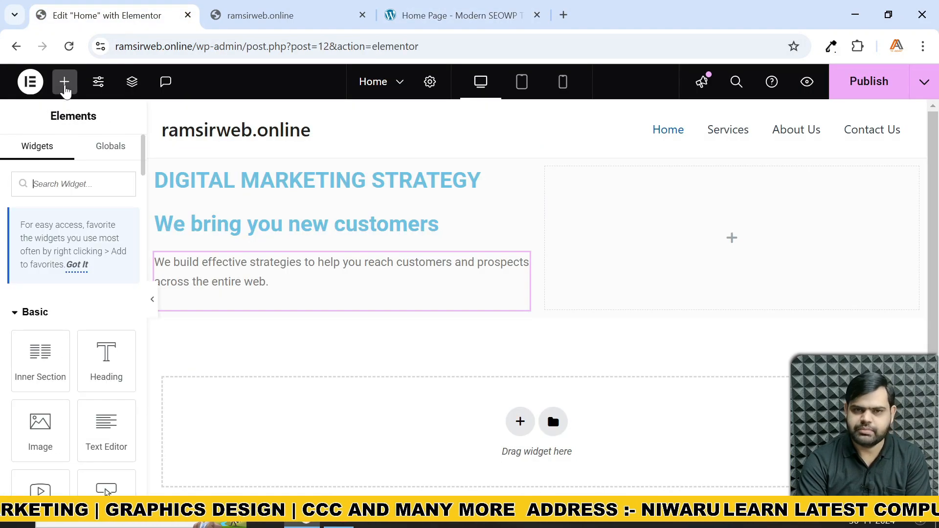
scroll(100, 328, "down", 3)
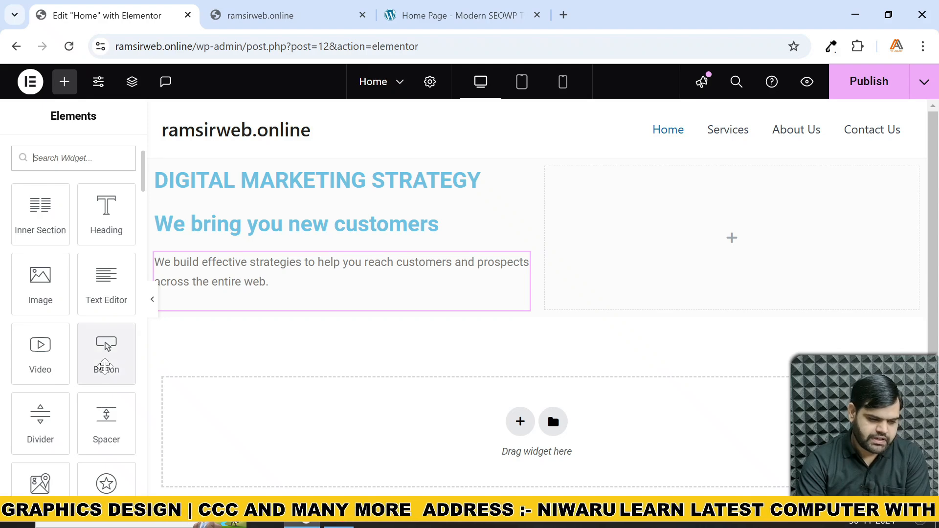
left_click_drag(107, 369, 232, 315)
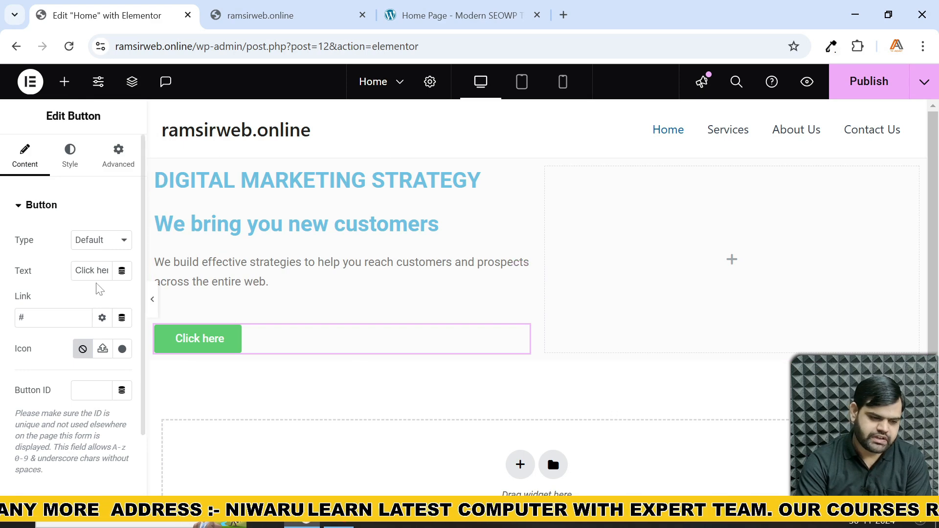
- Set the button's text to "Get a Quote", matching the button on the reference site
left_click_drag(76, 270, 108, 271)
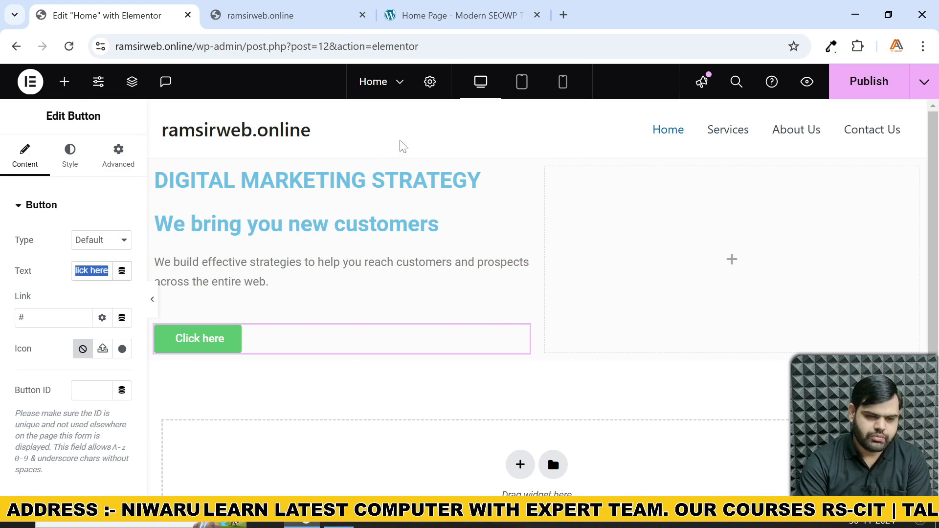
left_click(450, 15)
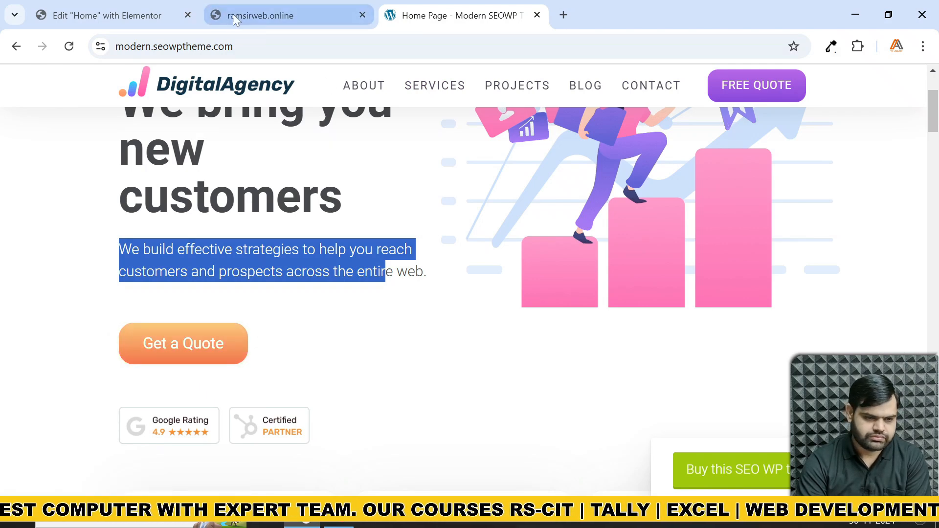
left_click(100, 15)
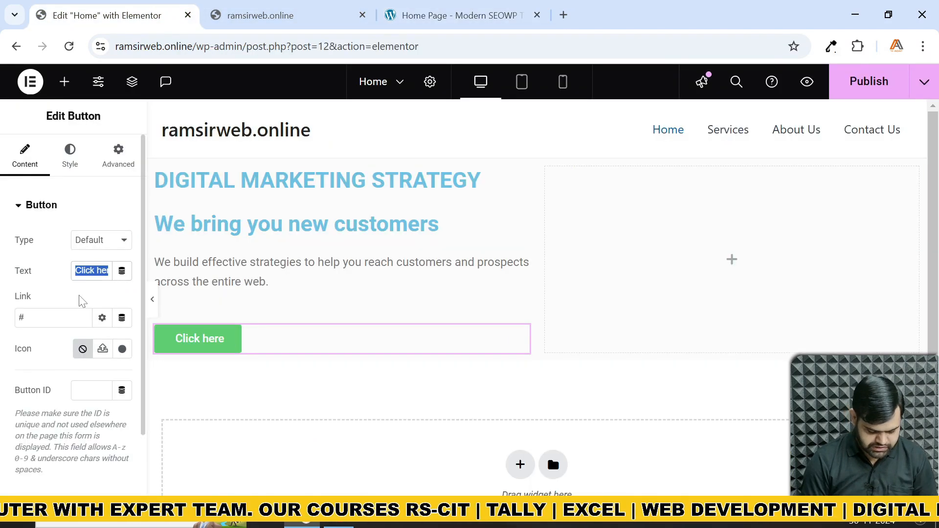
type("Get a")
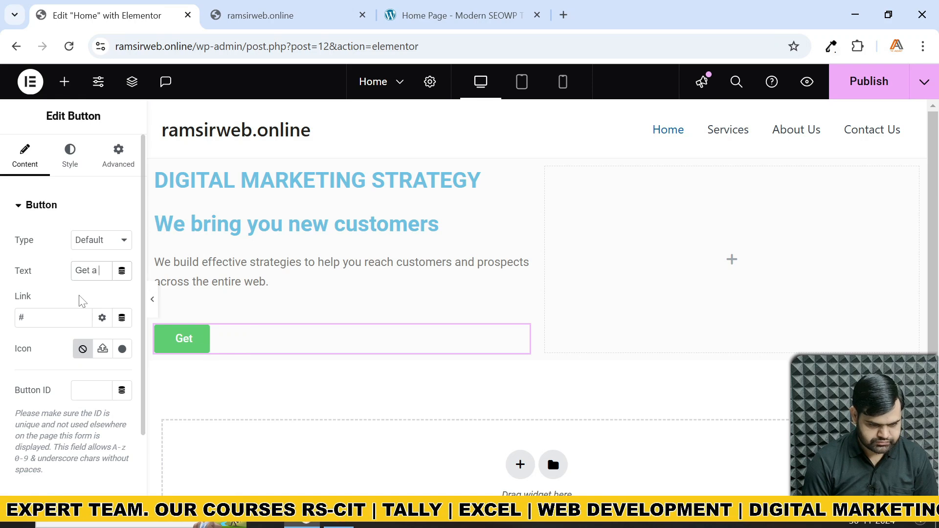
type(" Quote")
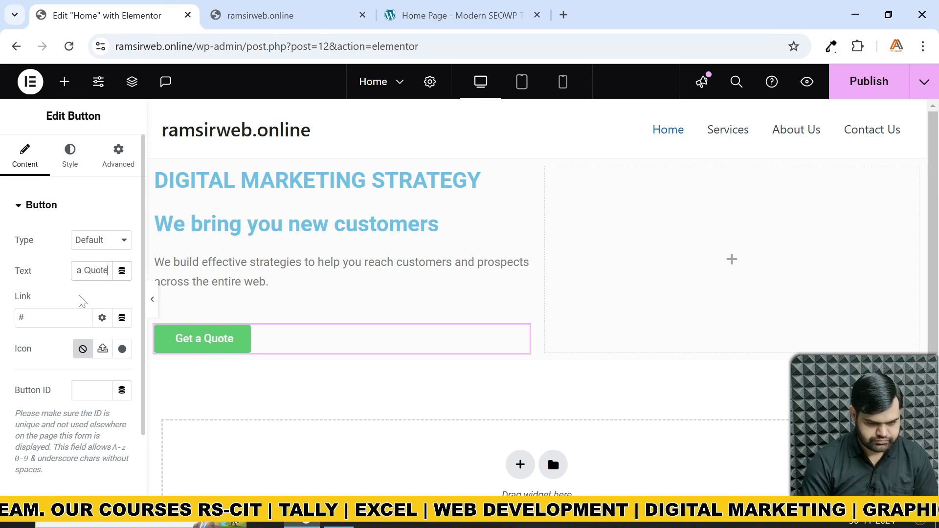
left_click(22, 317)
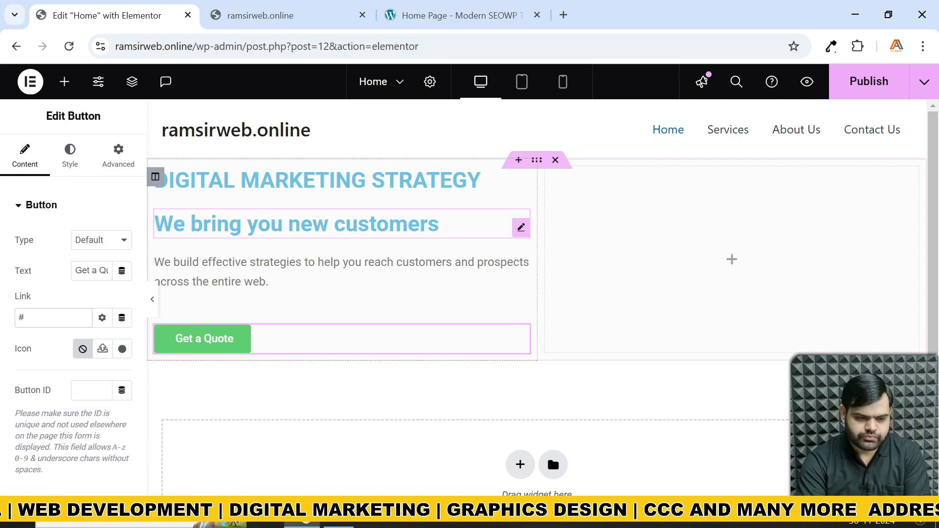
- Check the badges on the reference site, and add an Image widget below the "Get a Quote" button
left_click(406, 24)
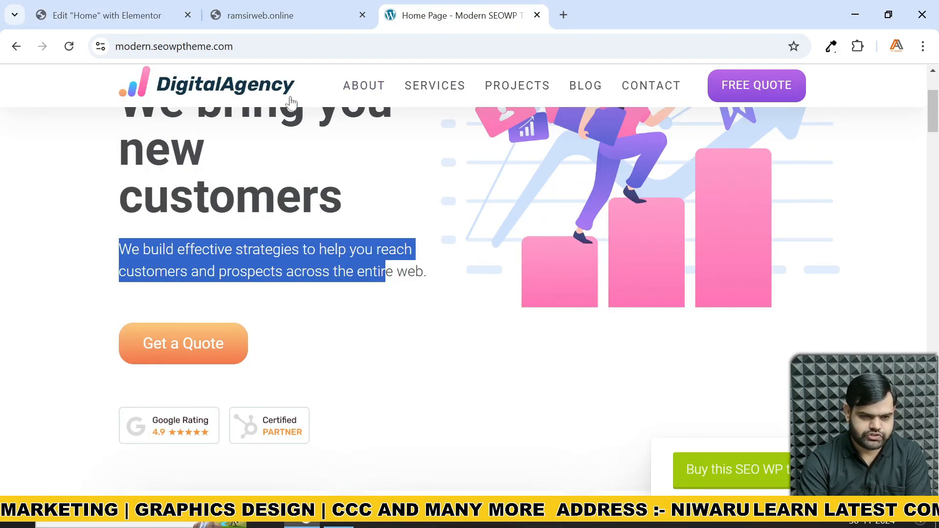
left_click(112, 16)
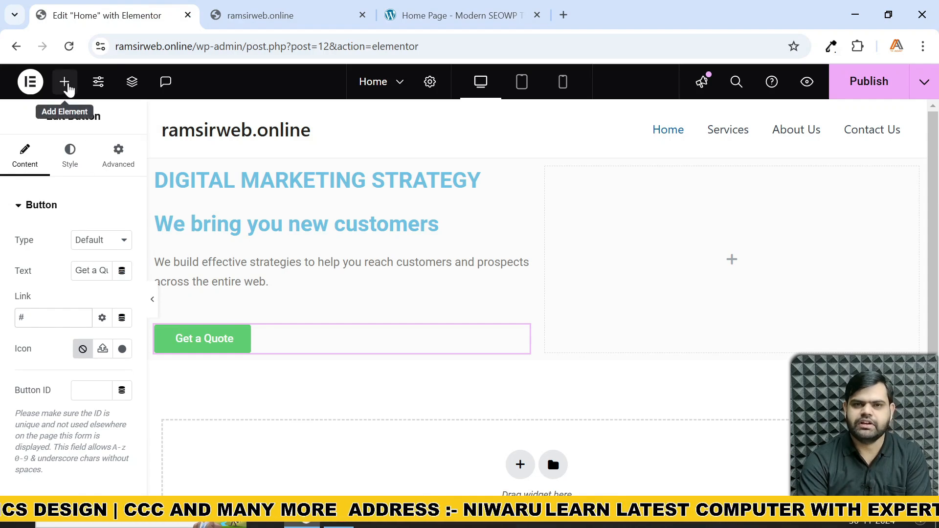
left_click(65, 81)
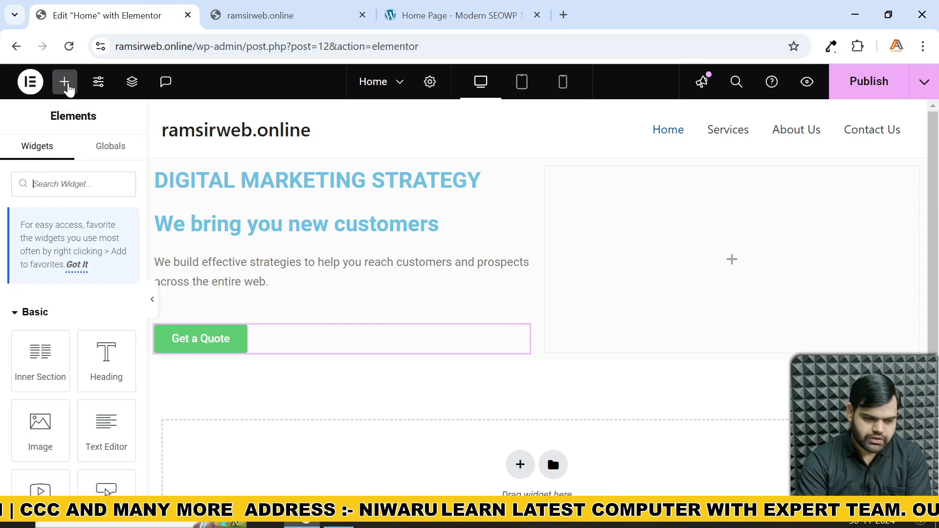
scroll(68, 342, "down", 4)
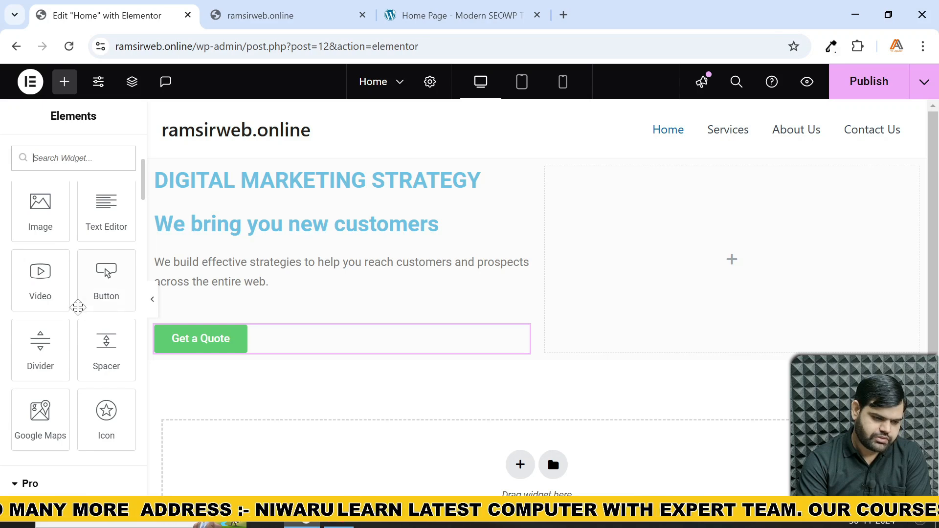
left_click_drag(45, 219, 204, 351)
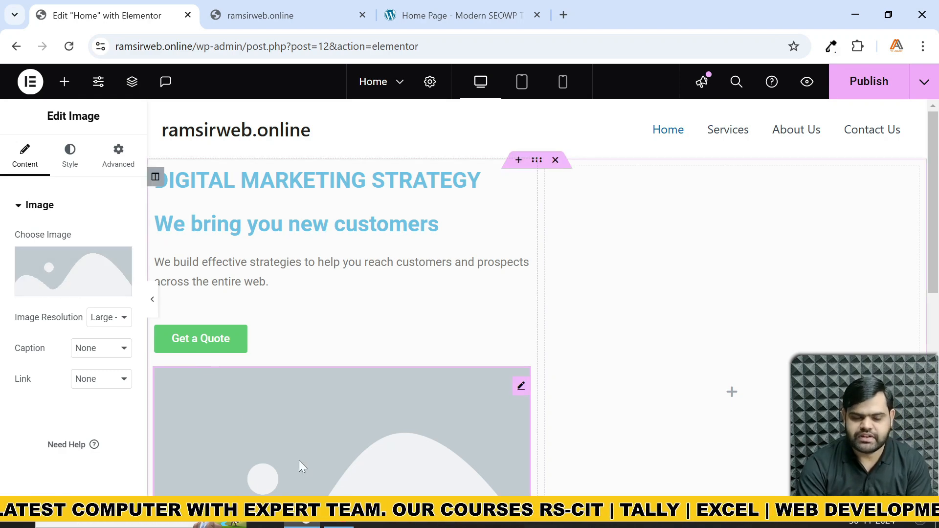
- Insert marketing-badges.png from the media library into the Image widget and set its resolution to Medium - 300 x 300
left_click(76, 274)
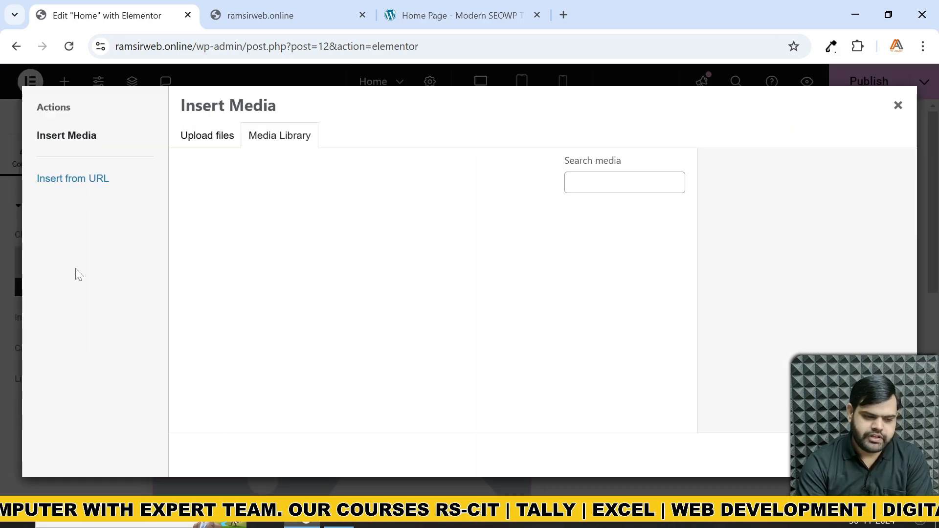
left_click(232, 262)
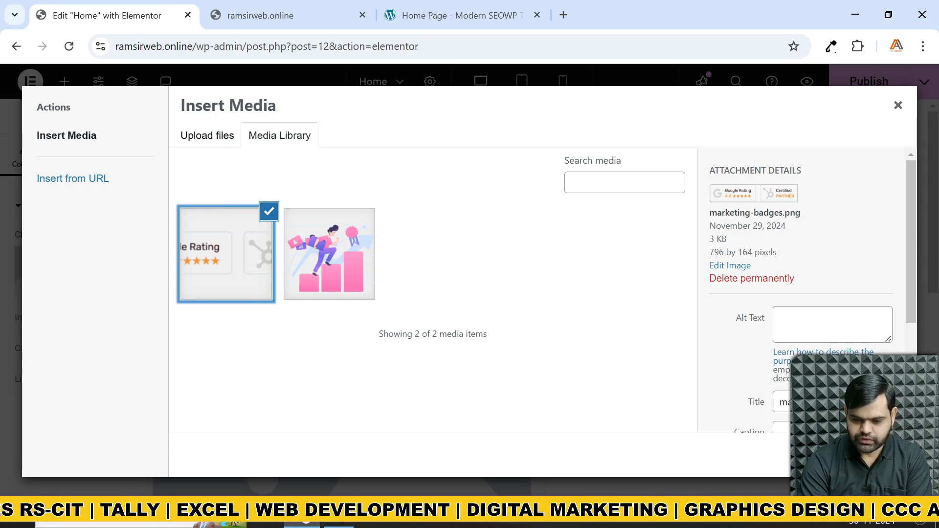
left_click(882, 455)
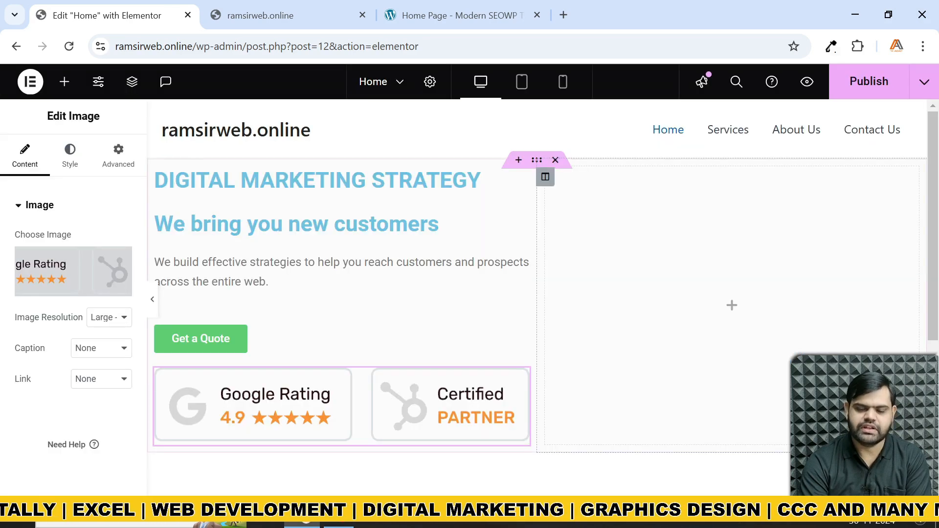
left_click(123, 317)
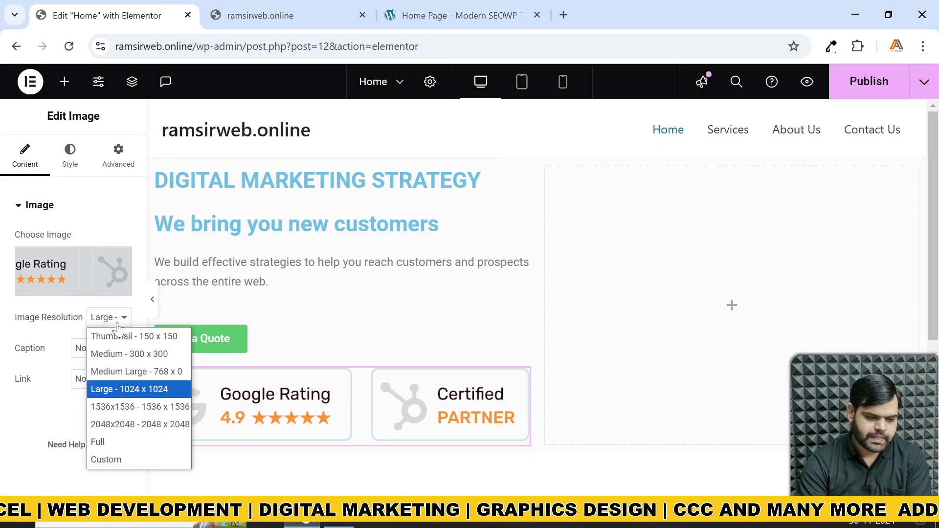
left_click(122, 354)
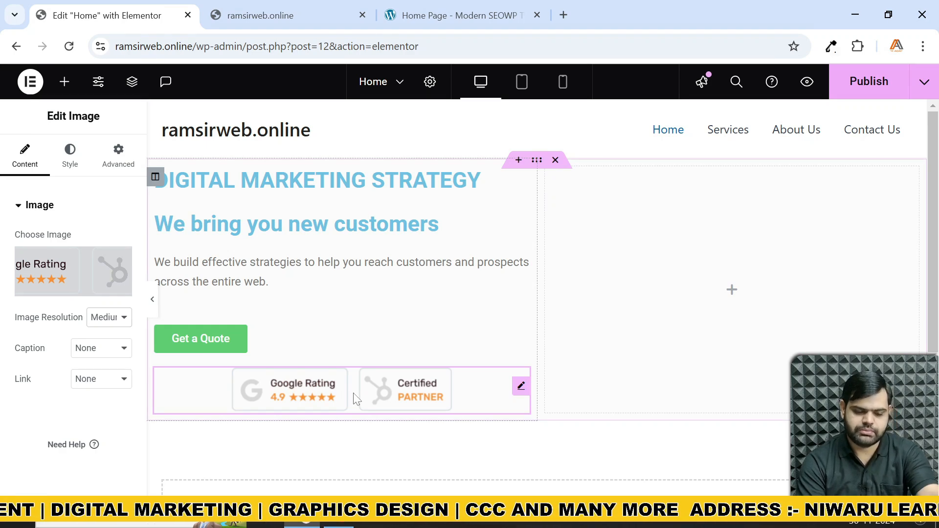
- Check the hero illustration on the reference site, and add an Image widget to the empty second column
left_click(448, 15)
scroll(228, 386, "down", 3)
scroll(239, 218, "up", 7)
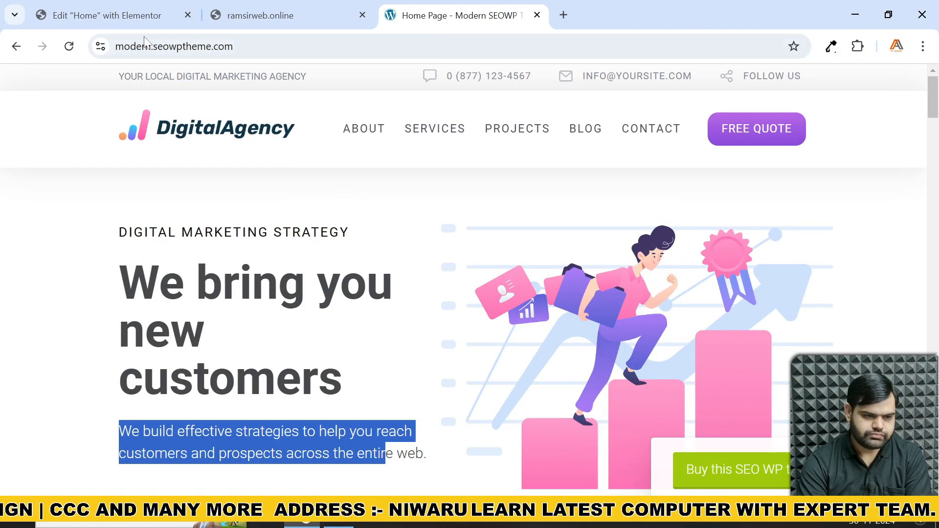
left_click(142, 15)
left_click(729, 291)
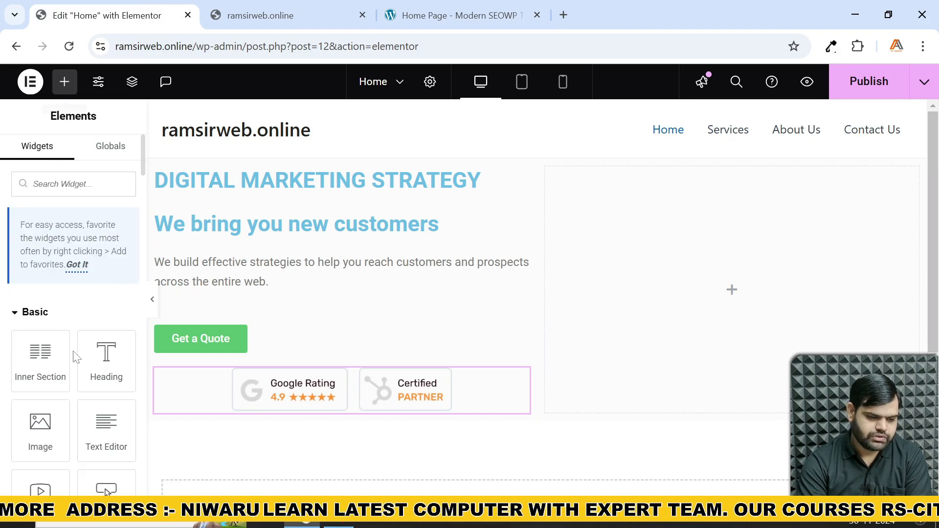
scroll(78, 359, "down", 2)
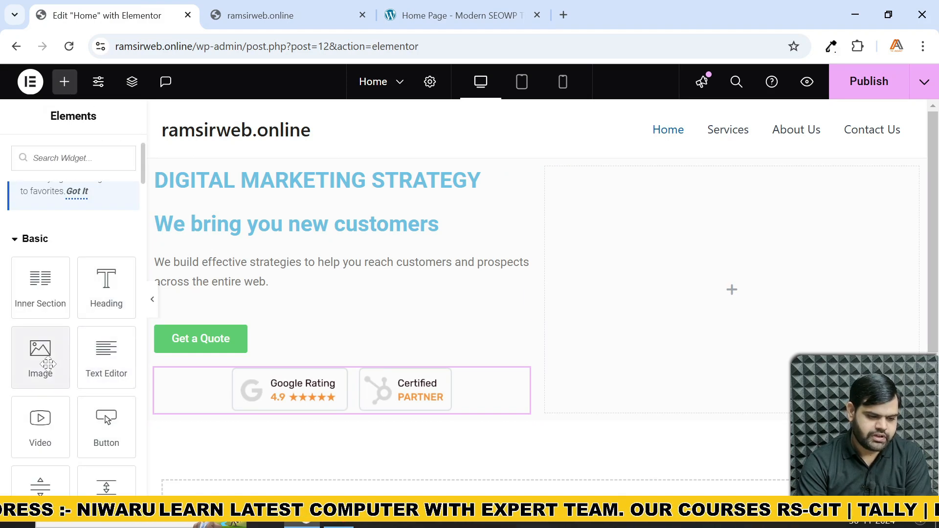
left_click_drag(42, 360, 718, 287)
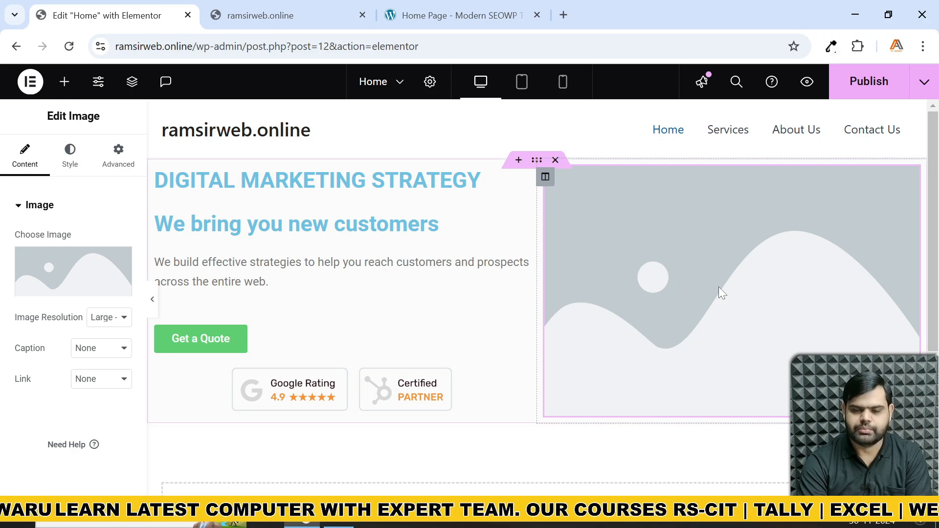
- Insert illustrations-climbthechart.png from the media library into the second column's Image widget
left_click(86, 281)
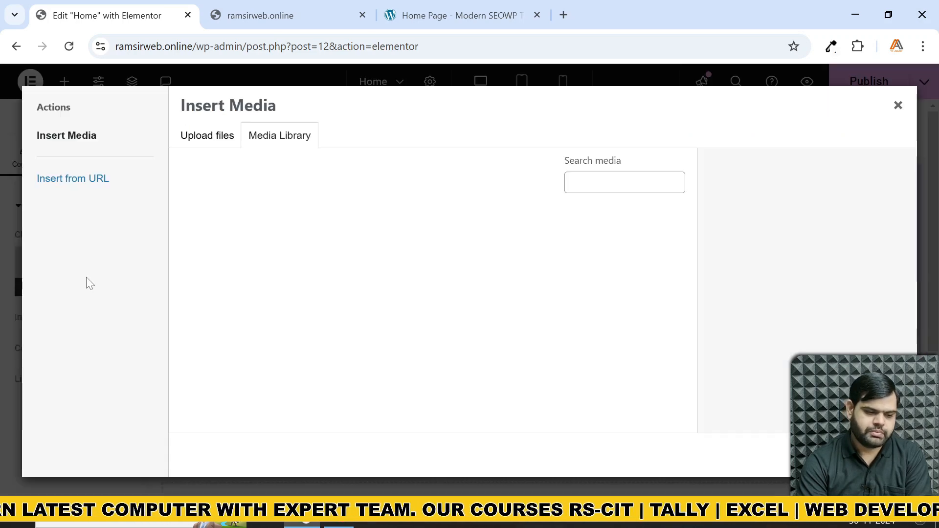
left_click(305, 260)
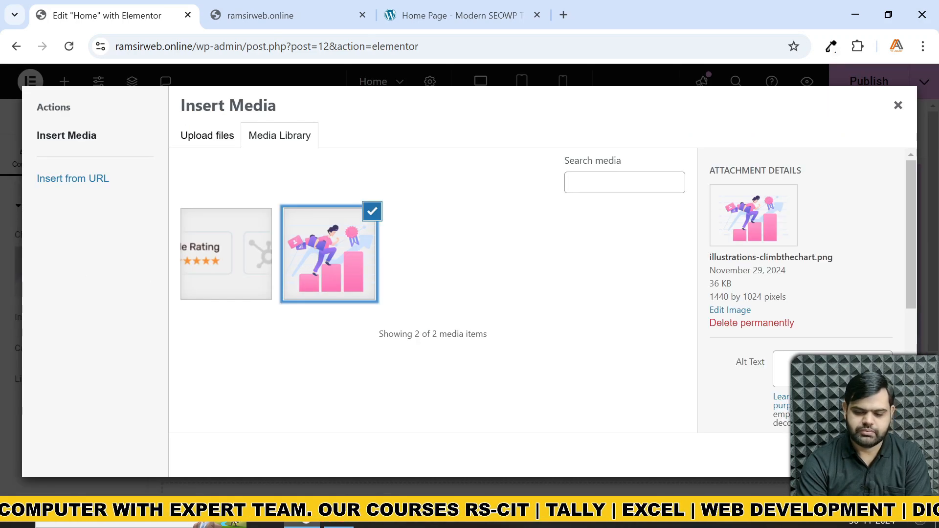
left_click(882, 456)
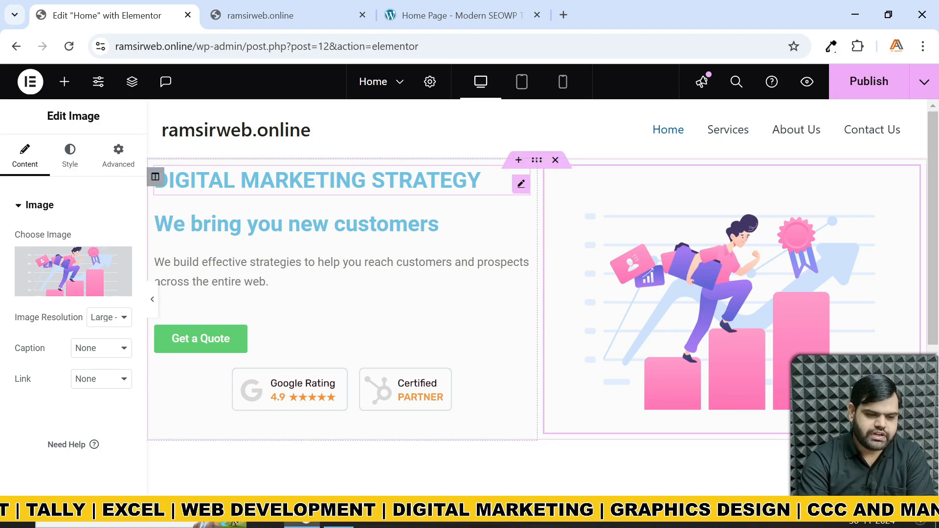
- Compare the "DIGITAL MARKETING STRATEGY" heading with the reference site, and set its HTML tag to H1
left_click(482, 180)
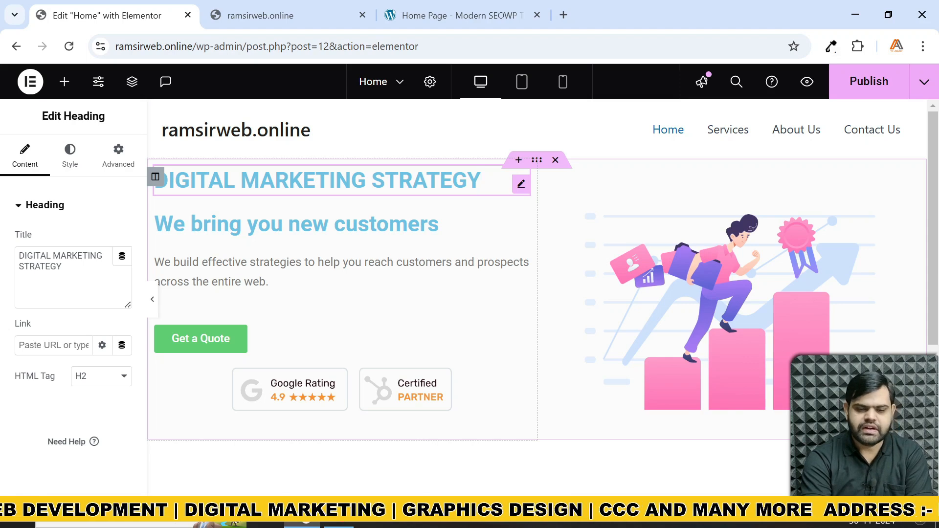
left_click(454, 15)
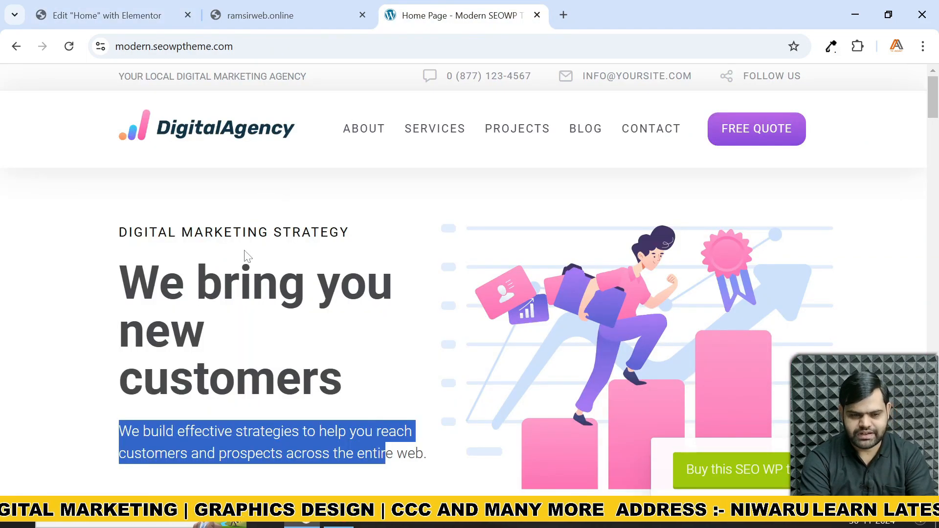
left_click(103, 15)
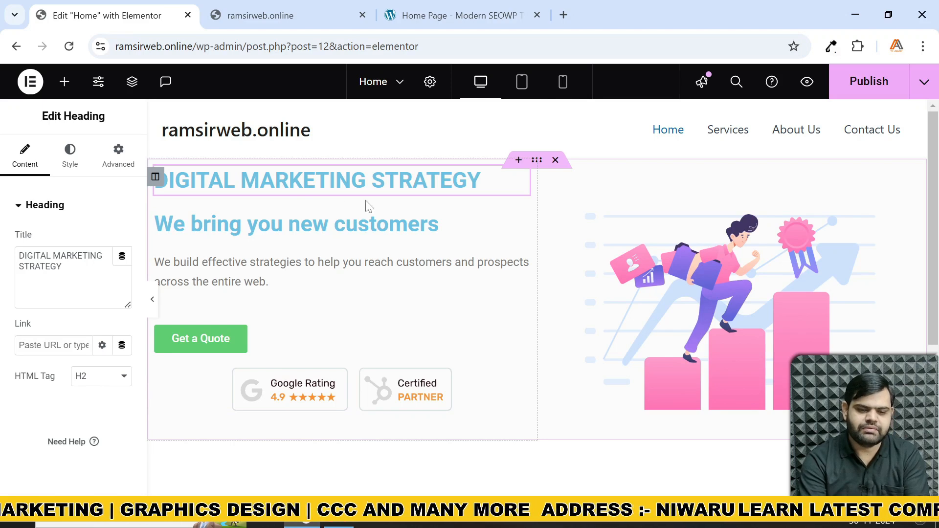
left_click(122, 376)
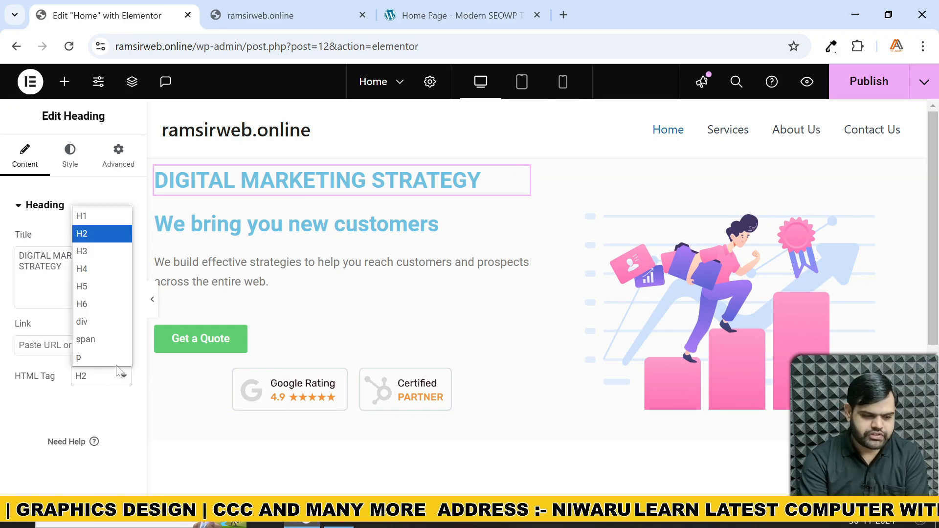
left_click(117, 217)
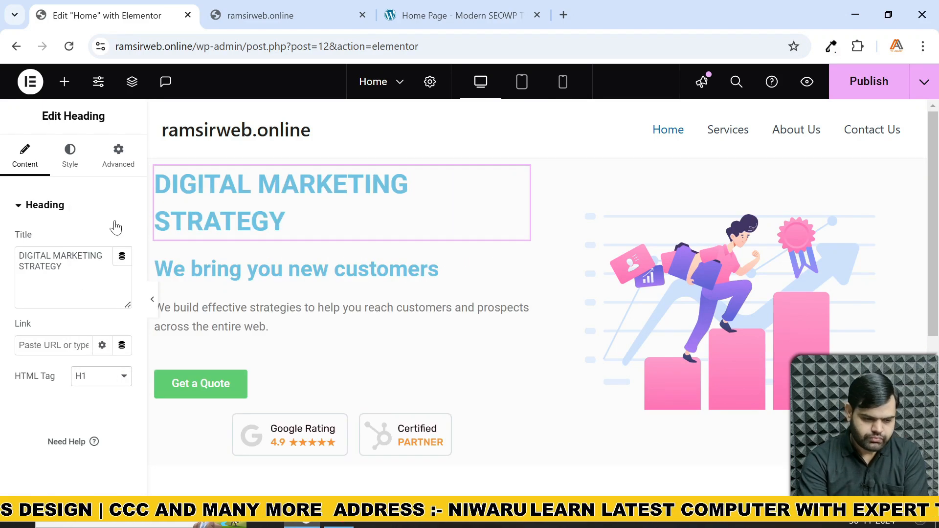
- Set the text color of the "DIGITAL MARKETING STRATEGY" heading to near-black #0F0F0F
left_click(72, 165)
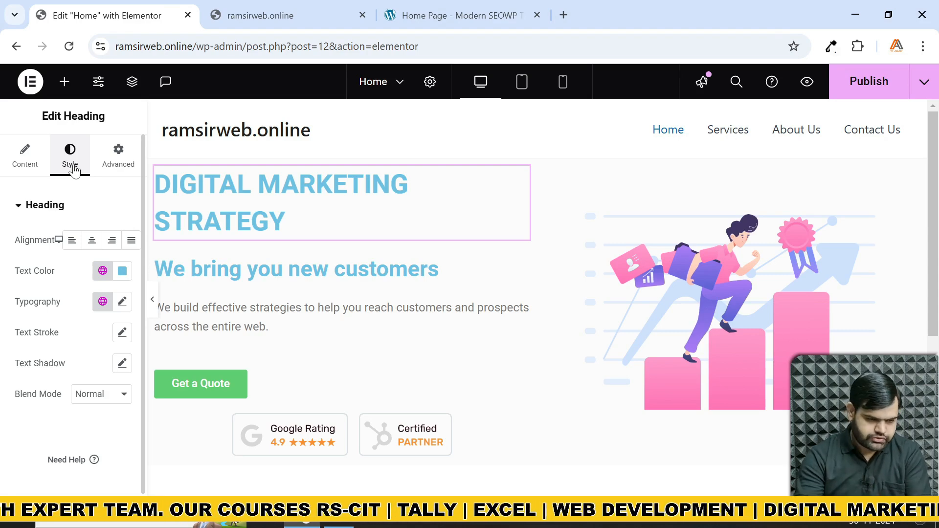
left_click(123, 274)
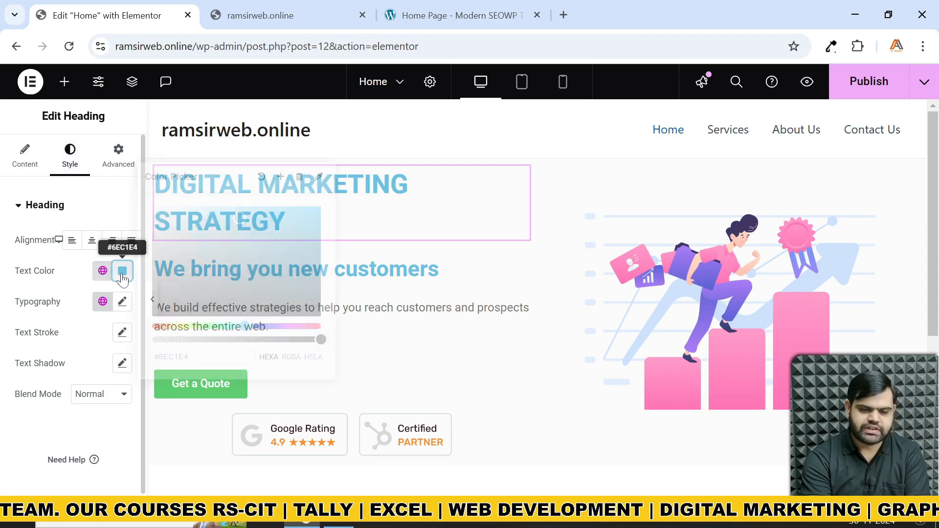
left_click_drag(207, 245, 139, 315)
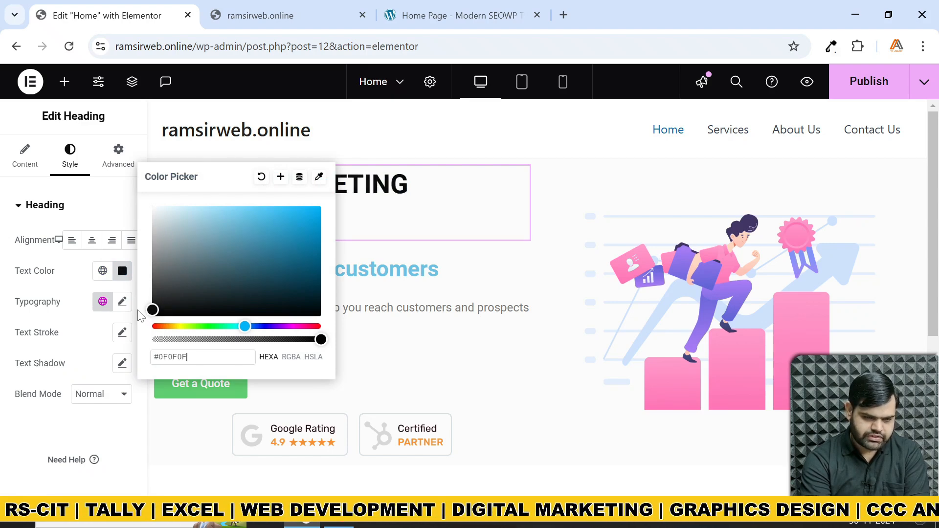
left_click(77, 288)
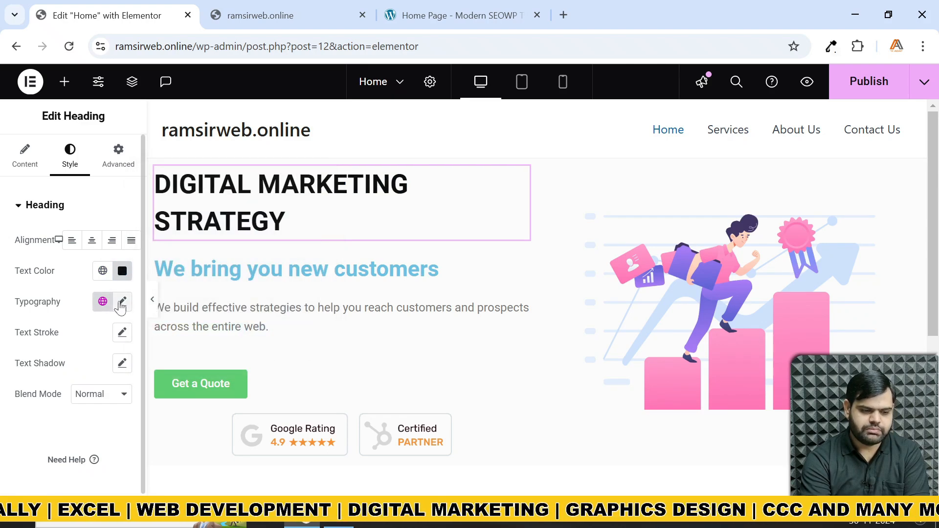
- Set the font size of the "DIGITAL MARKETING STRATEGY" heading to 18 px in its typography settings
left_click(122, 303)
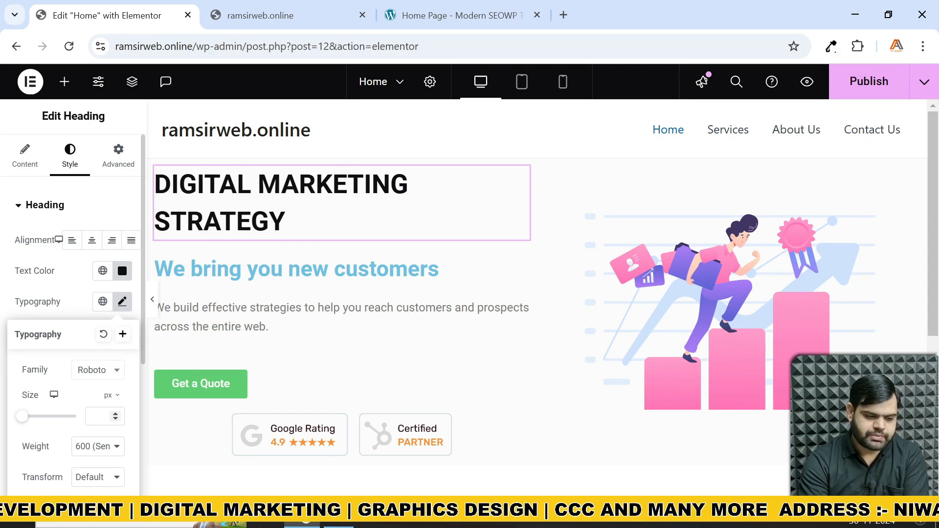
left_click(24, 416)
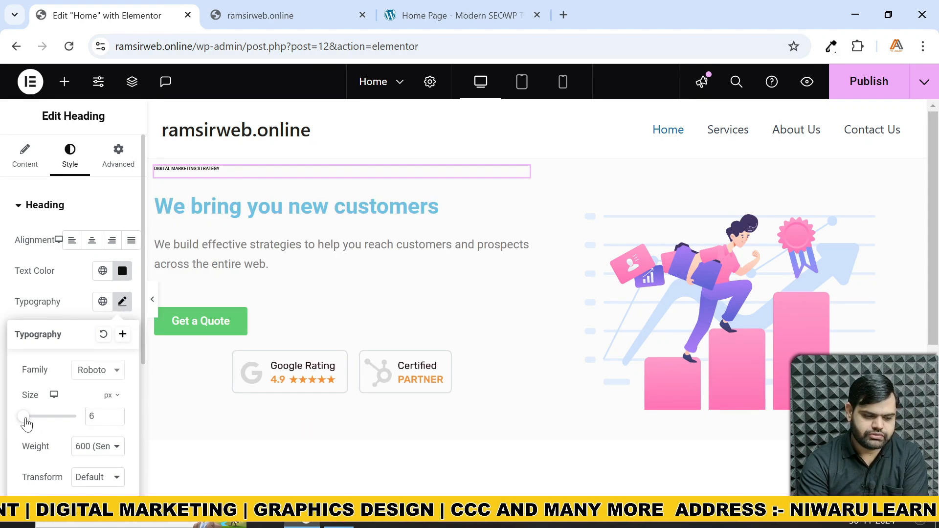
left_click_drag(24, 418, 27, 419)
left_click(116, 419)
left_click(115, 419)
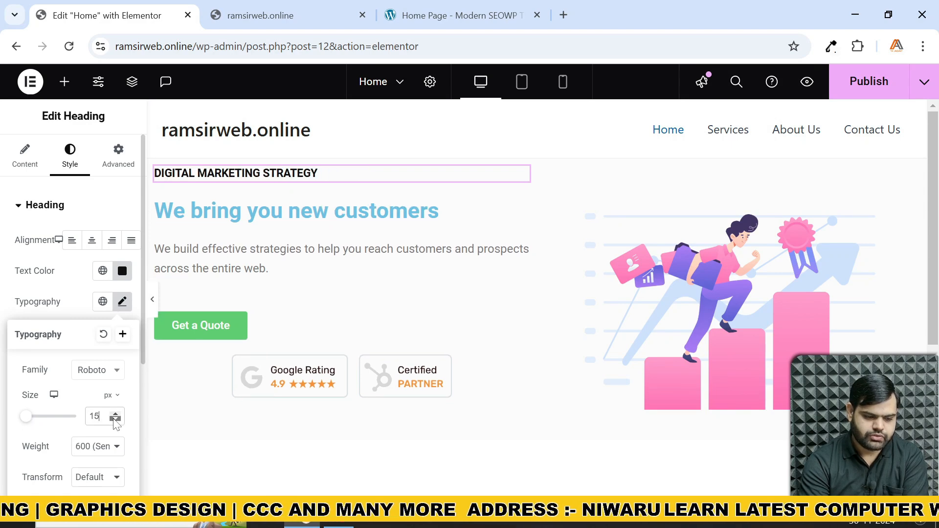
left_click(116, 413)
left_click(116, 413)
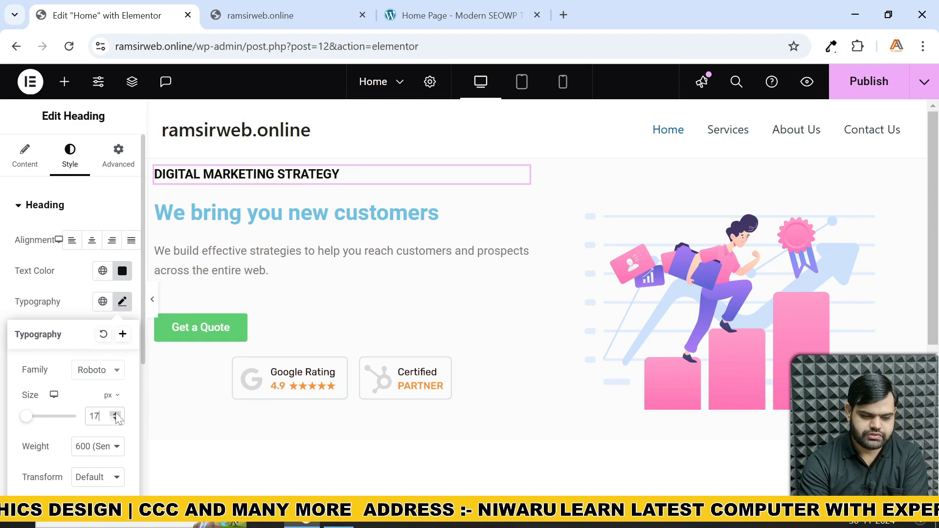
left_click(116, 414)
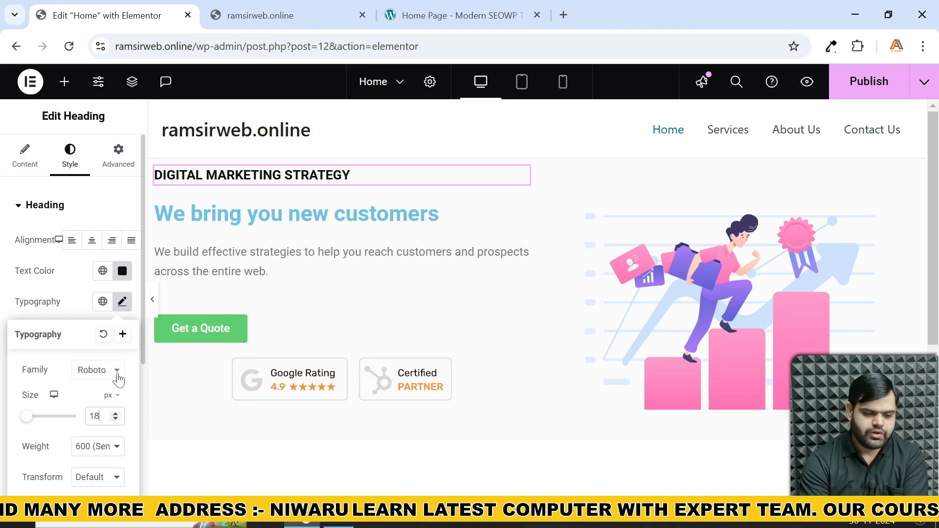
- Try Ropa Sans as the font family of the "DIGITAL MARKETING STRATEGY" heading
left_click(116, 372)
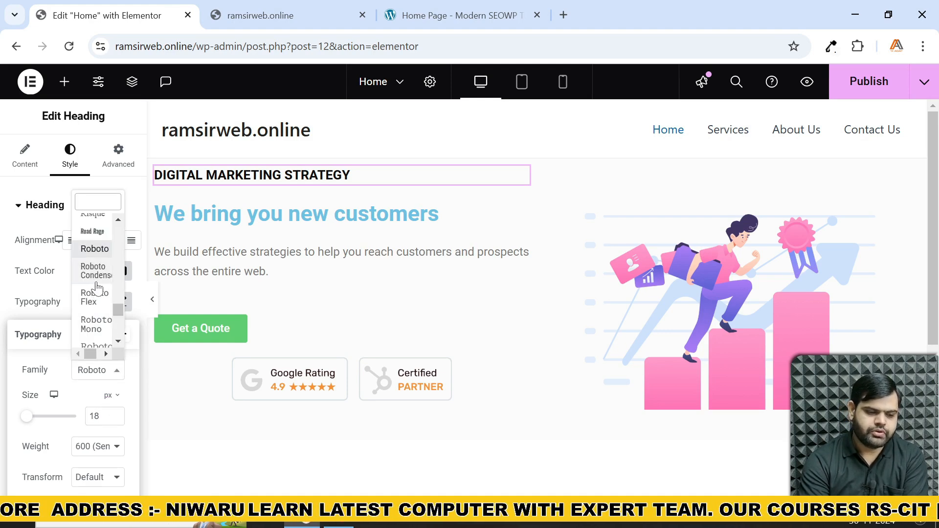
scroll(97, 288, "down", 3)
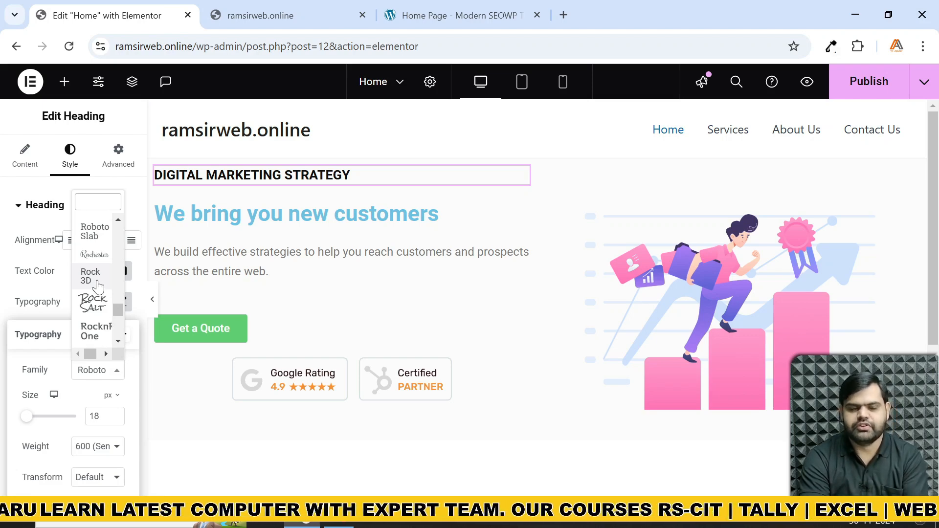
scroll(98, 286, "down", 3)
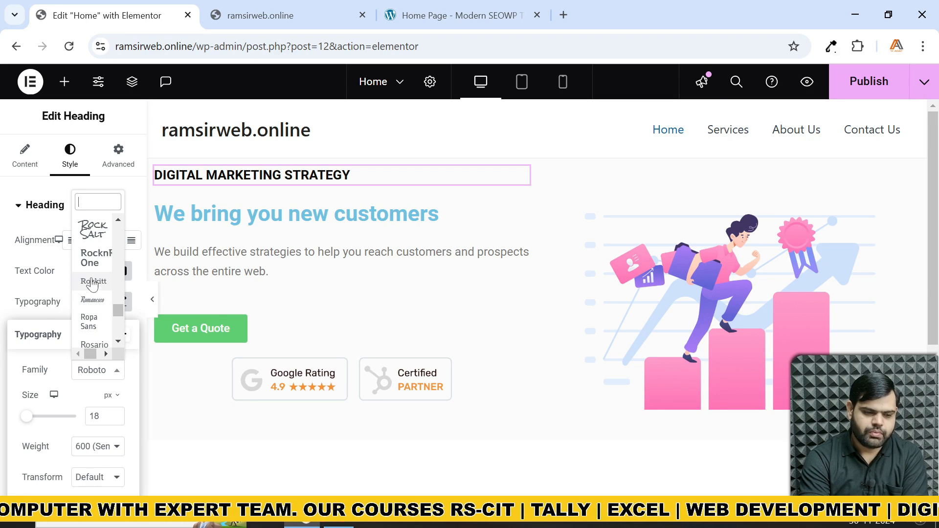
left_click(90, 320)
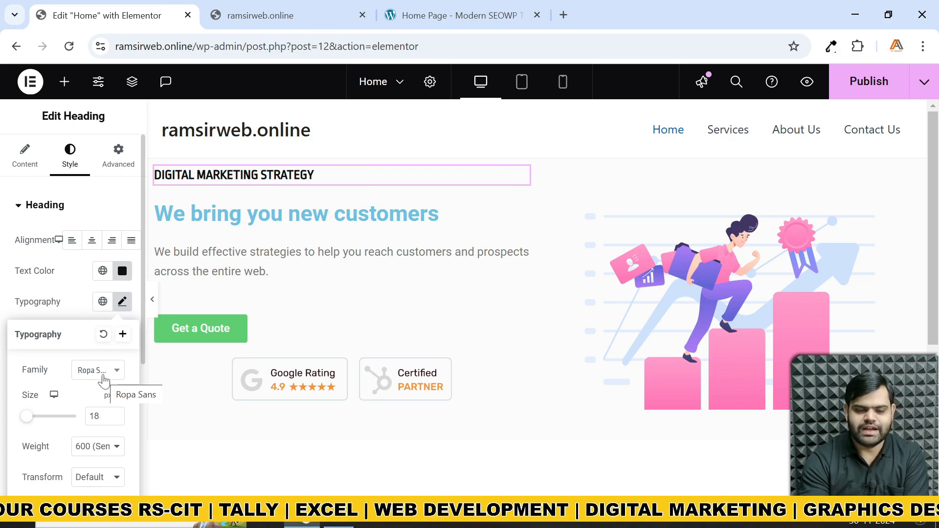
- Find Helvetica with the search "hel" and set it as the "DIGITAL MARKETING STRATEGY" heading's font family
left_click(104, 376)
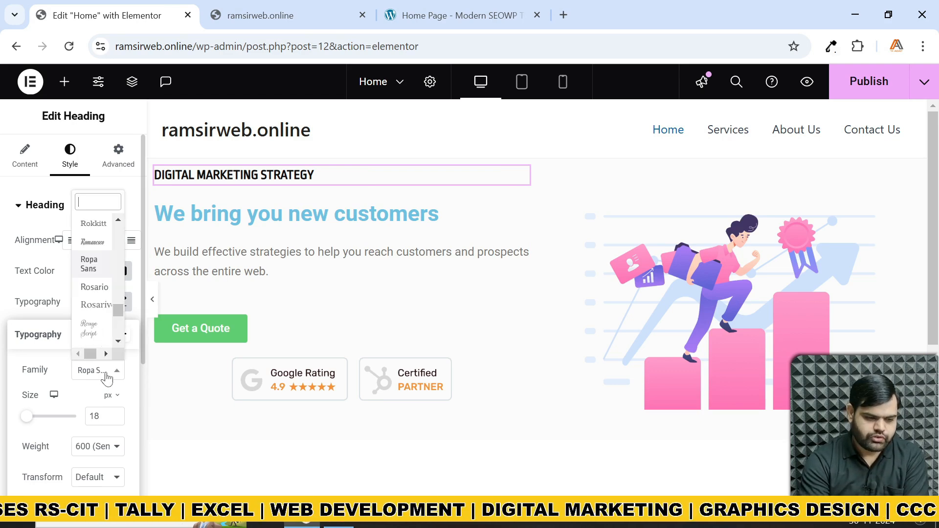
scroll(99, 277, "up", 20)
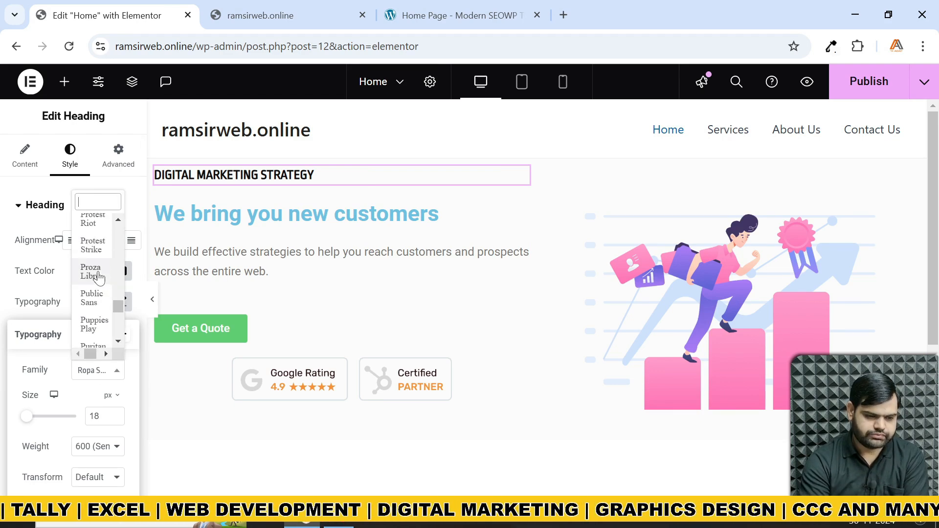
type("hel")
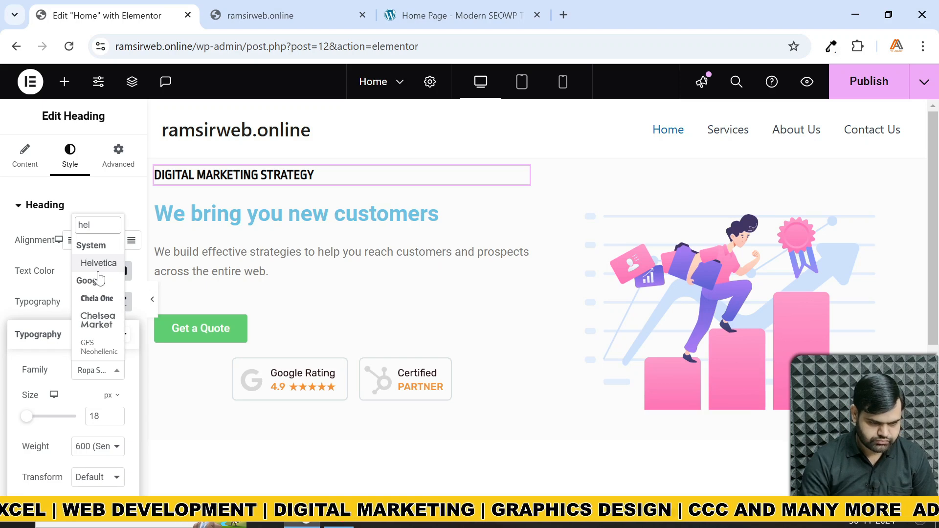
left_click(93, 263)
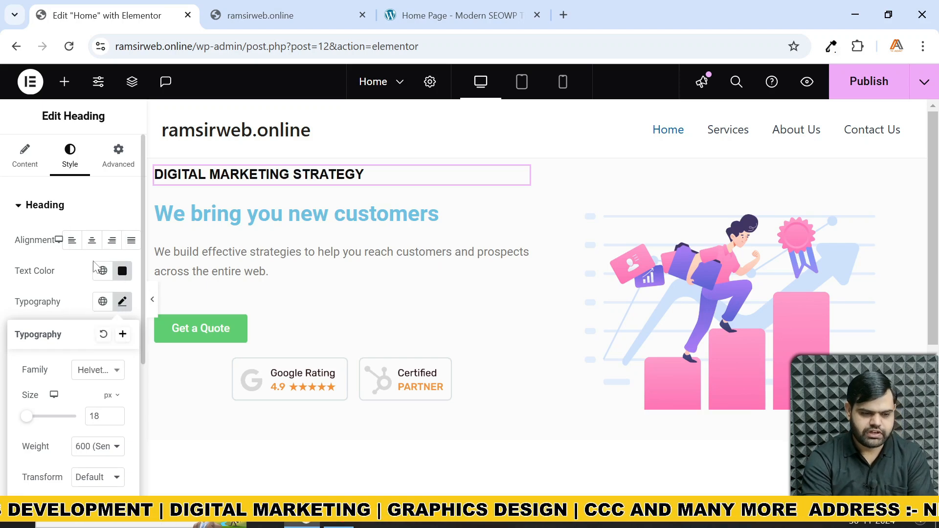
- Set the font weight of the "DIGITAL MARKETING STRATEGY" heading to 400 (Normal)
scroll(74, 350, "down", 3)
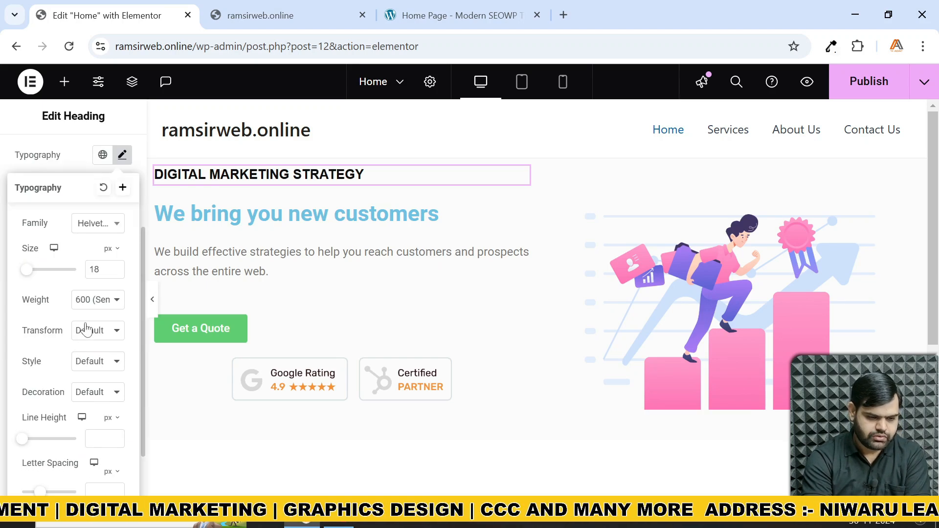
left_click(96, 307)
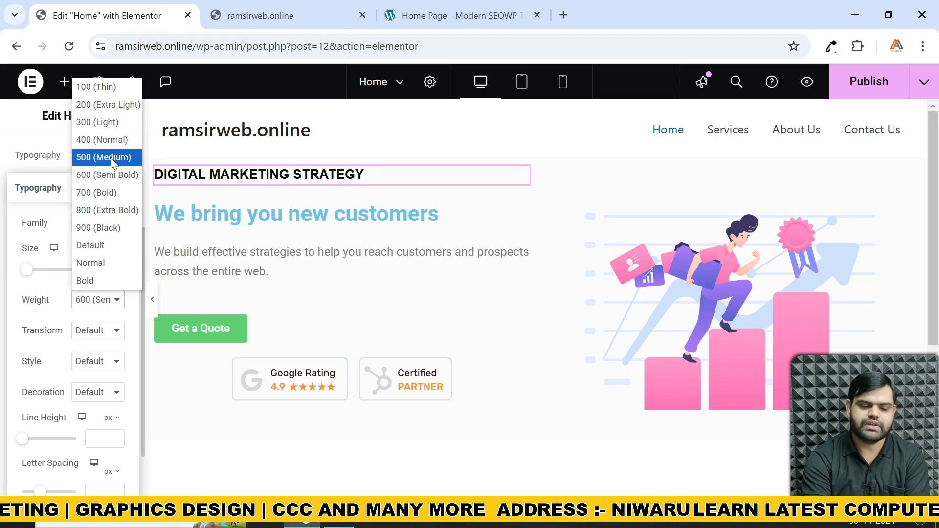
left_click(113, 140)
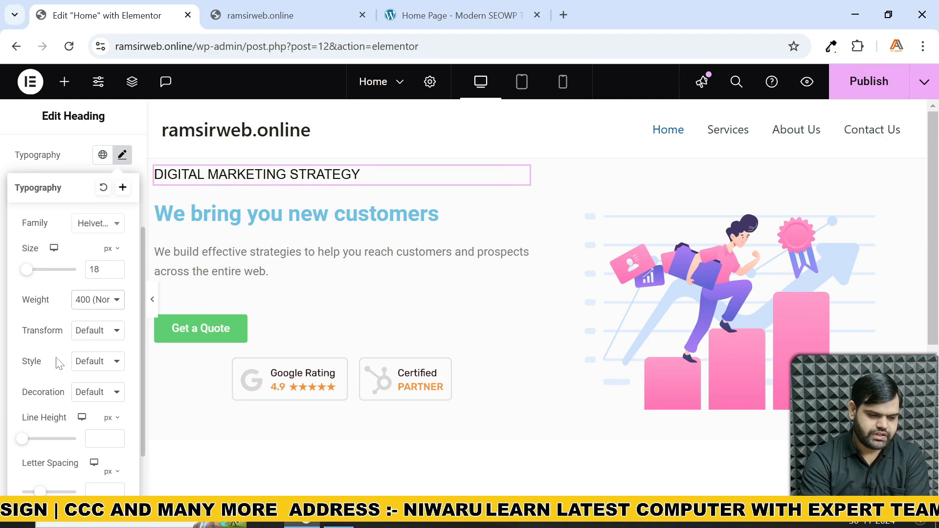
scroll(57, 362, "down", 2)
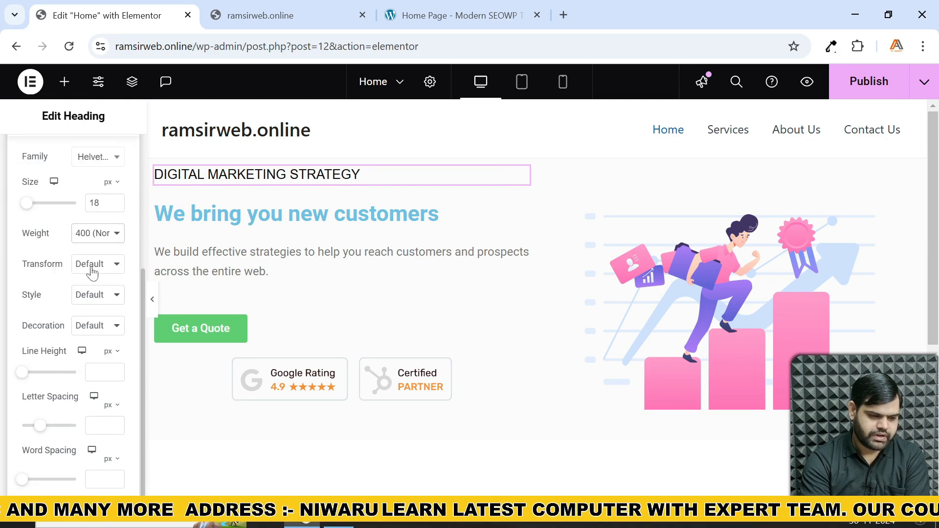
left_click(92, 272)
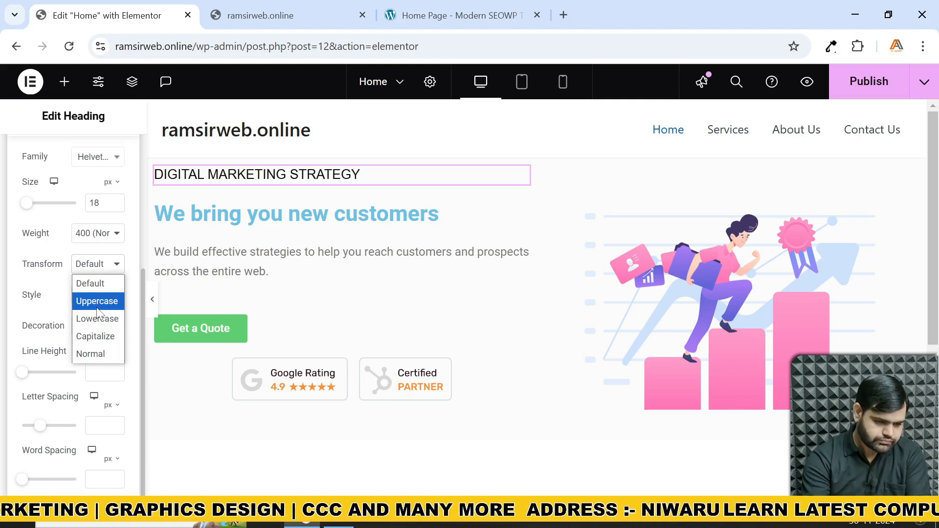
left_click(60, 287)
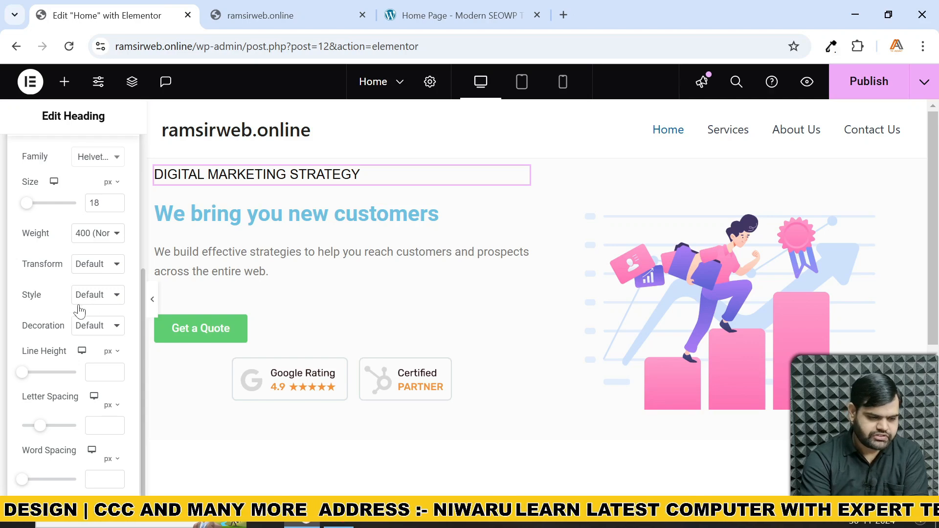
- Set the letter spacing of the "DIGITAL MARKETING STRATEGY" heading to 1 px
left_click(115, 423)
left_click(115, 423)
left_click(115, 424)
left_click(116, 423)
left_click(115, 423)
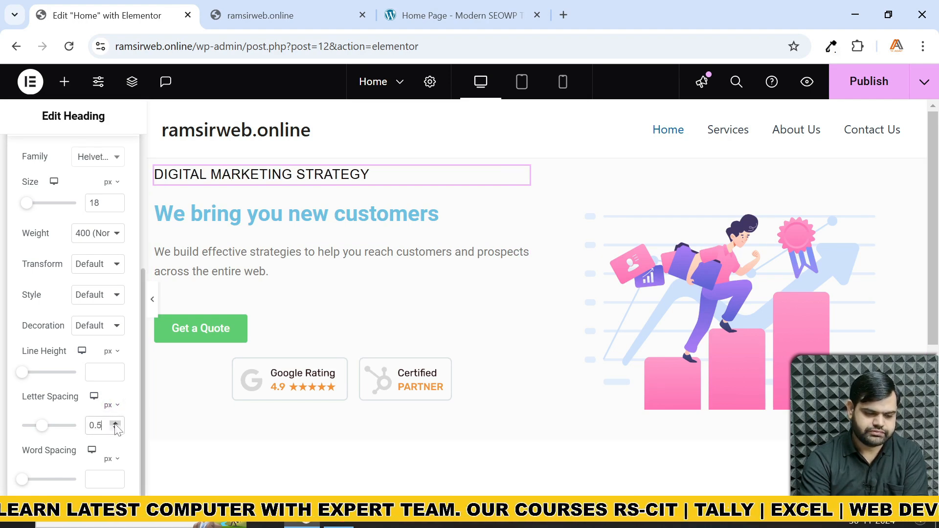
left_click(115, 424)
left_click(115, 424)
left_click(116, 424)
left_click(115, 423)
left_click(115, 424)
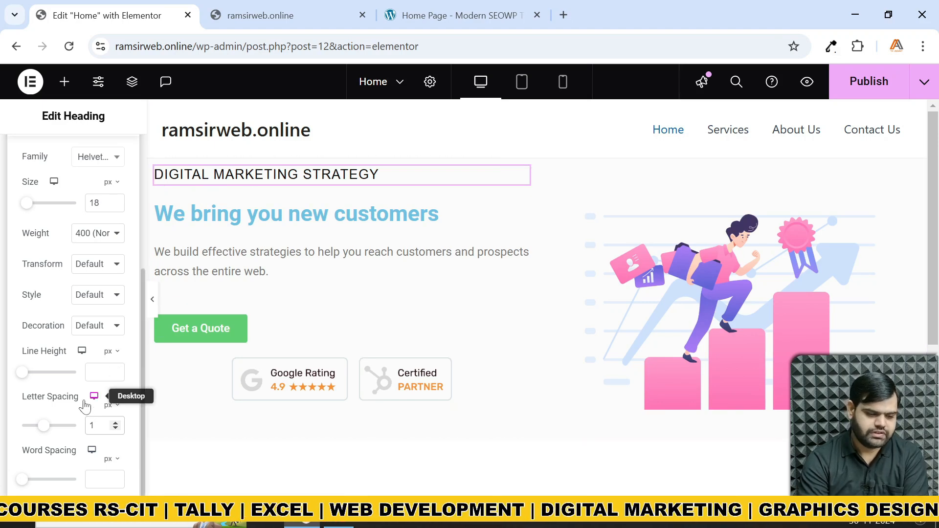
scroll(78, 322, "up", 4)
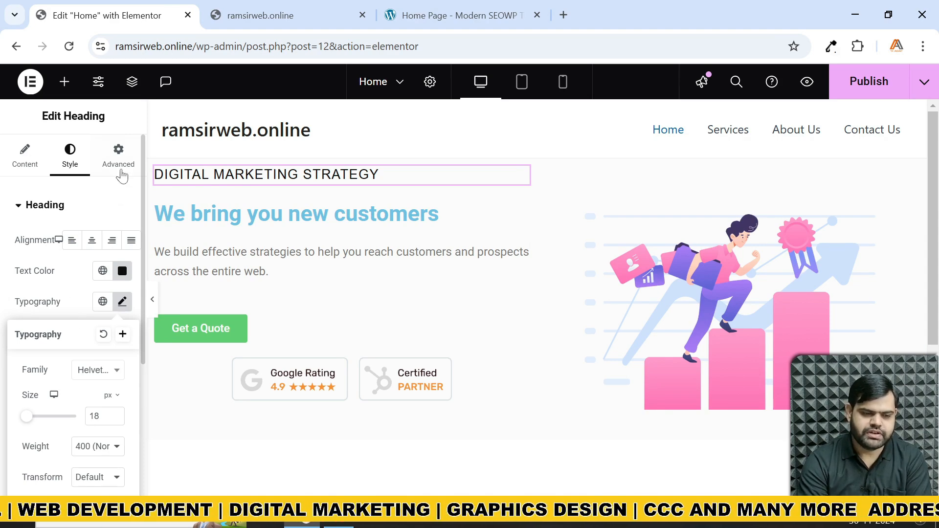
left_click(120, 166)
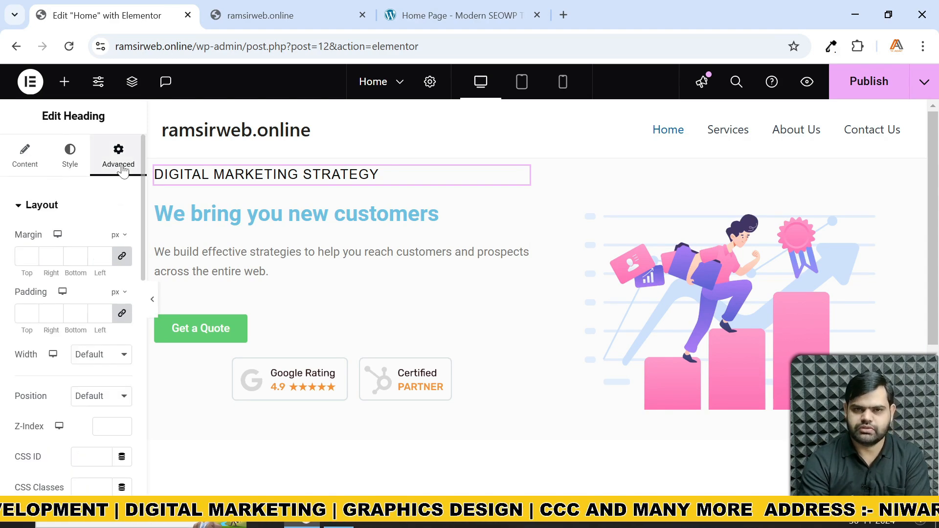
scroll(78, 342, "down", 2)
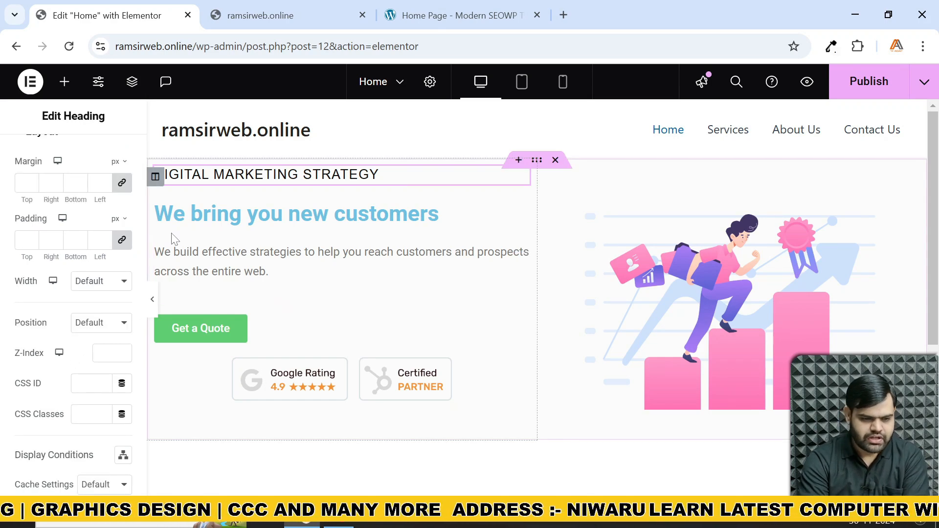
scroll(121, 222, "up", 1)
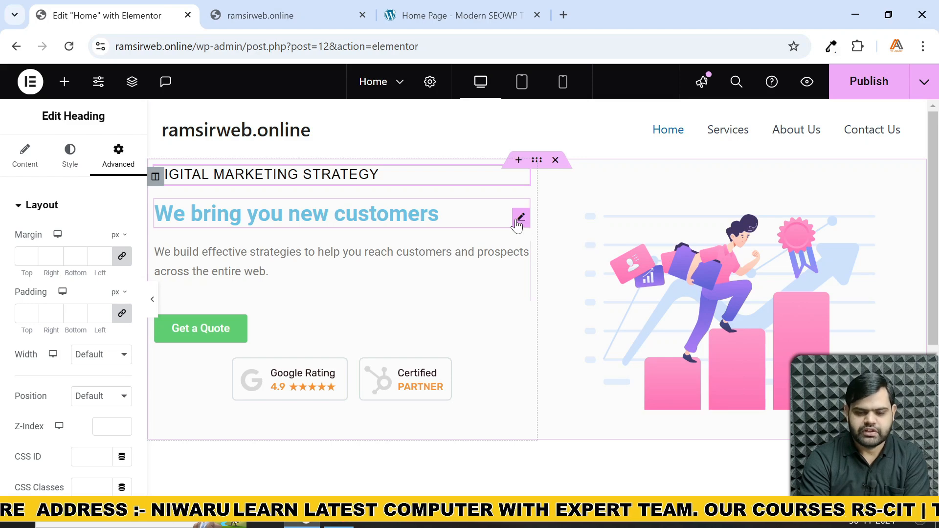
- Open the "We bring you new customers" heading for editing and set its text color to dark gray #393939
right_click(516, 225)
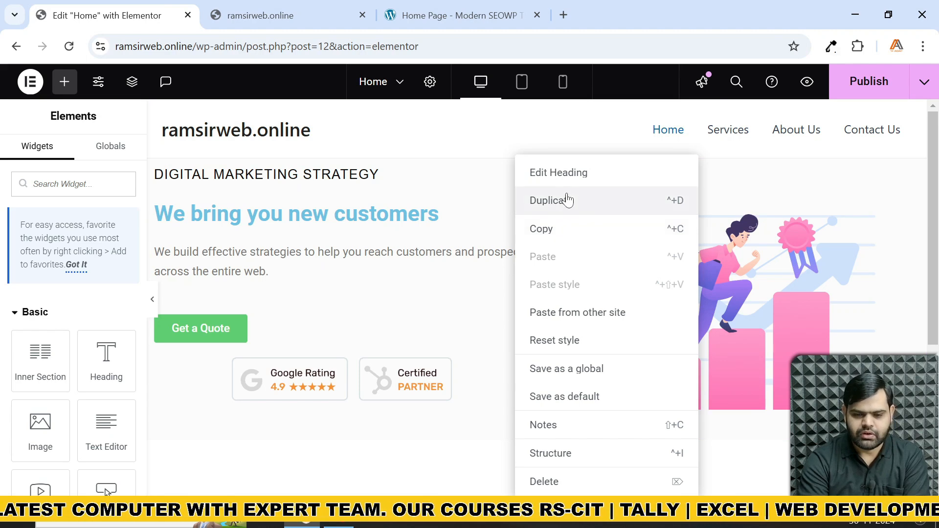
left_click(564, 174)
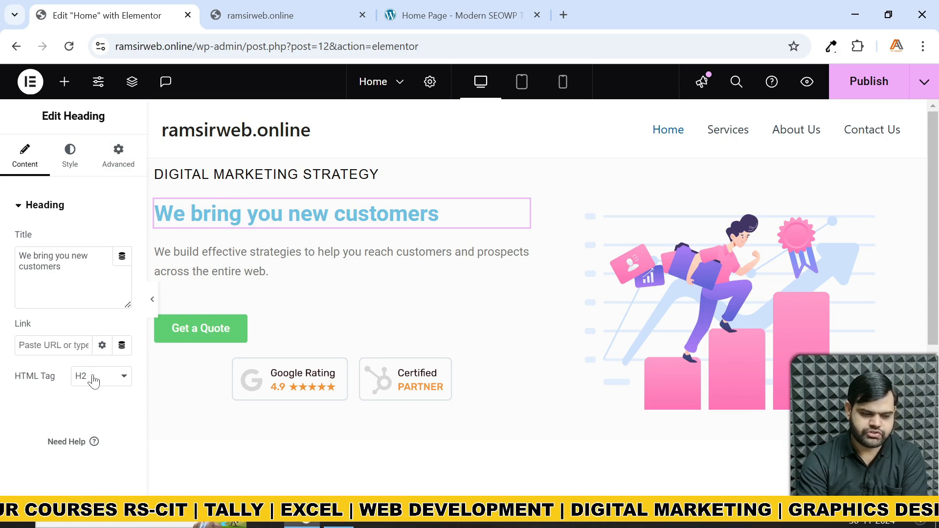
left_click(71, 166)
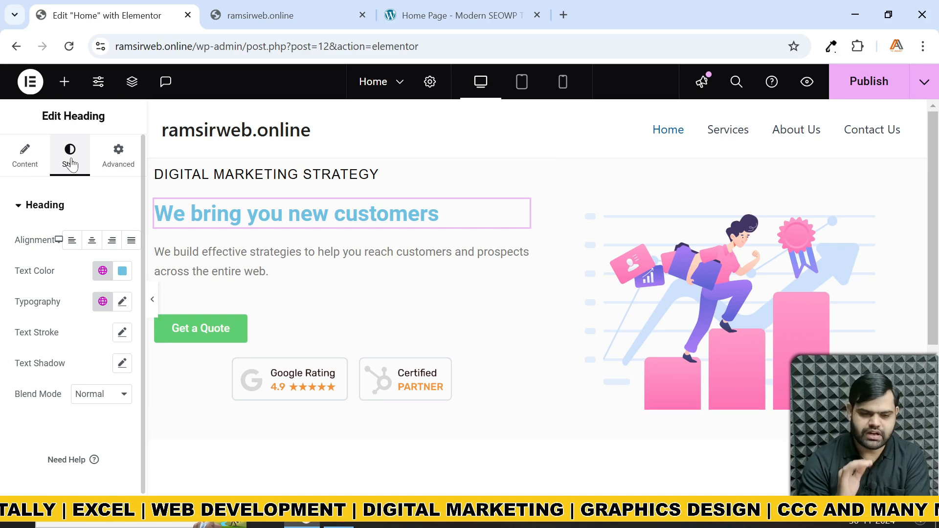
left_click(123, 270)
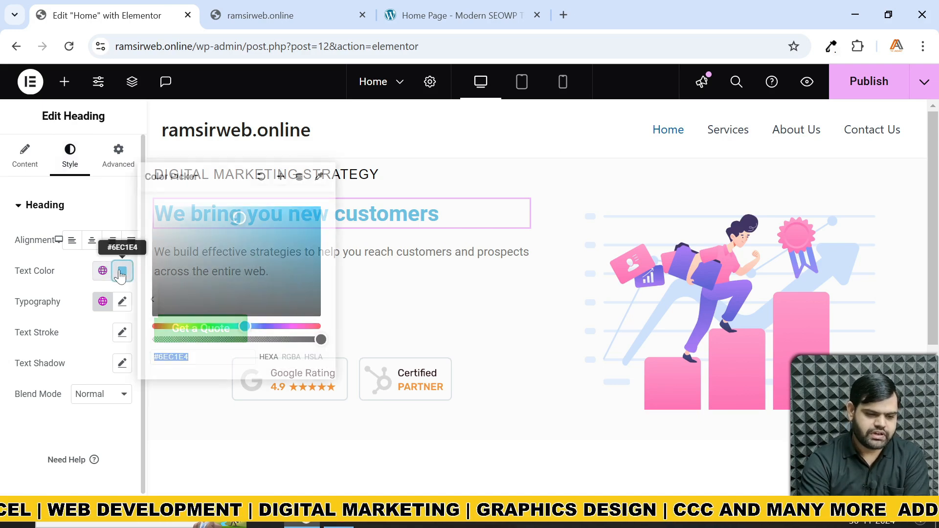
left_click_drag(168, 278, 145, 294)
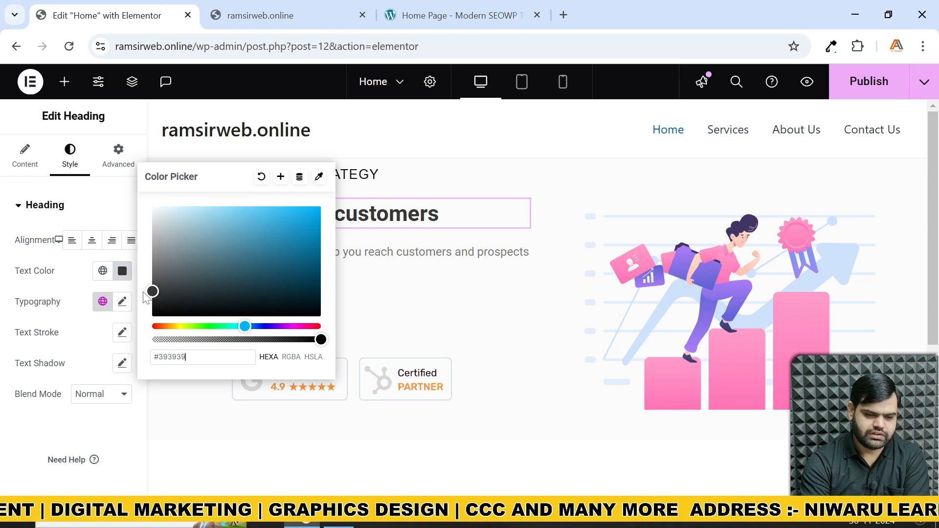
left_click(77, 268)
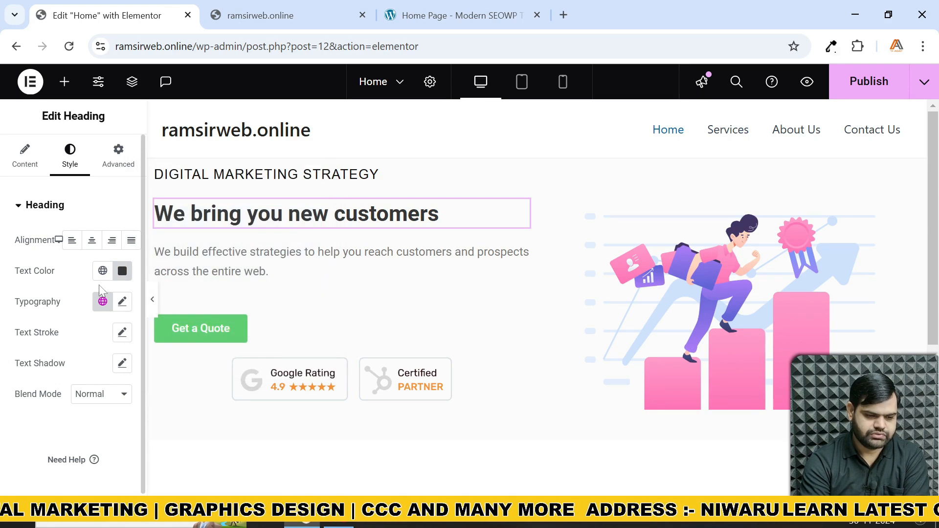
- Set the font size of the "We bring you new customers" heading to 64 px and preview the page at full width
left_click(123, 302)
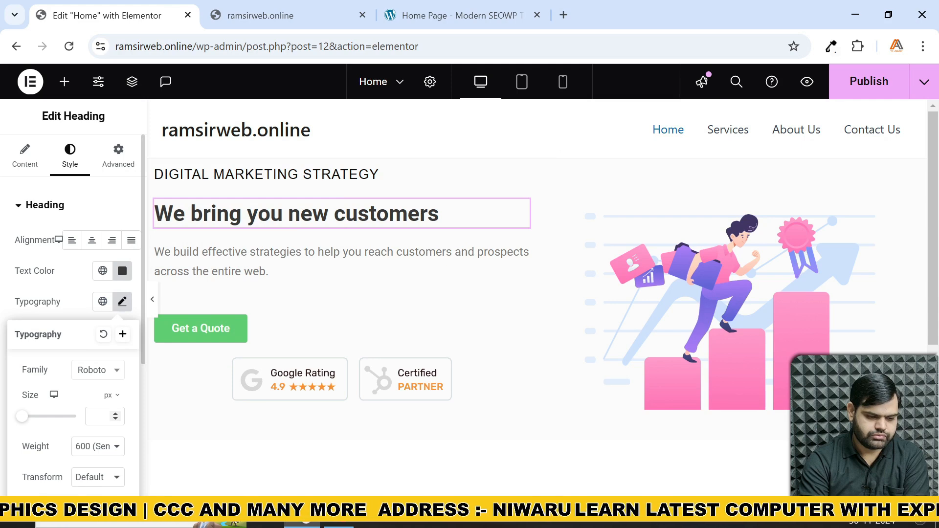
left_click(97, 416)
type("64")
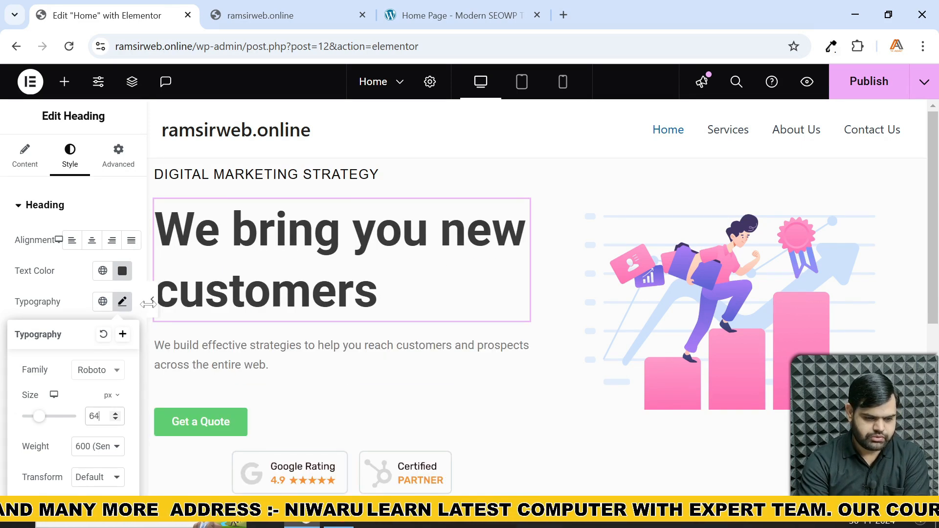
left_click(153, 299)
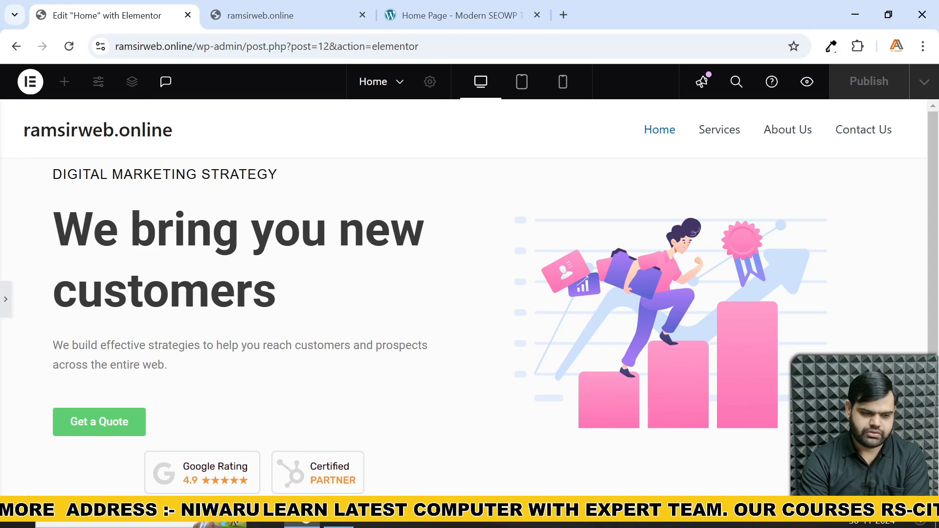
left_click(8, 300)
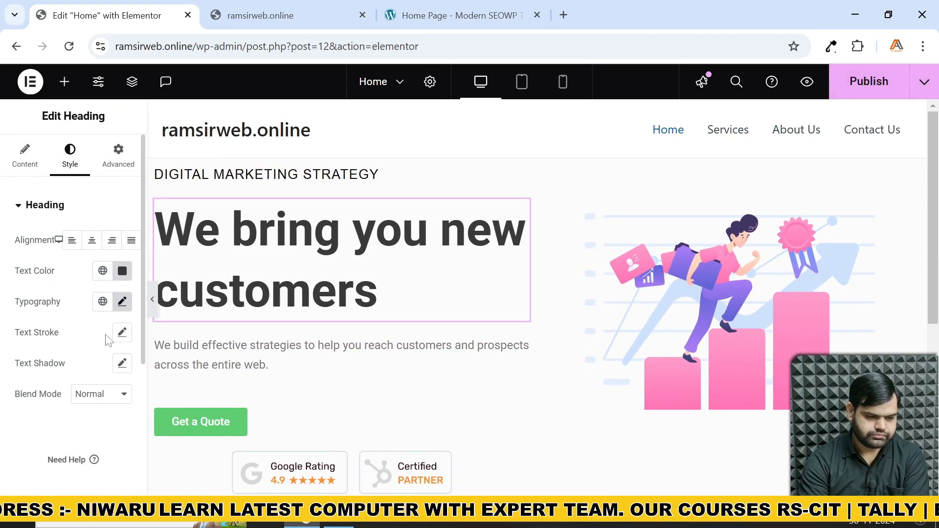
- Set the font weight of the "We bring you new customers" heading to 700 (Bold)
left_click(122, 301)
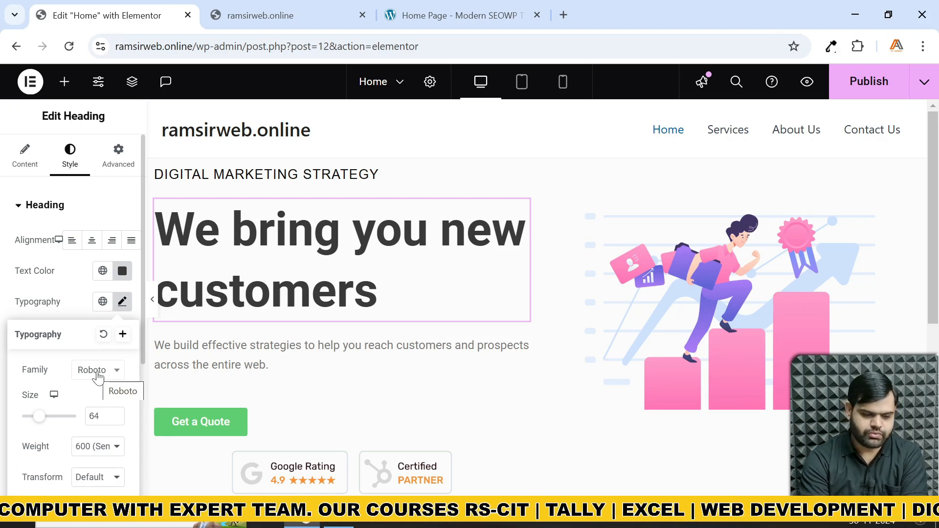
scroll(92, 379, "down", 3)
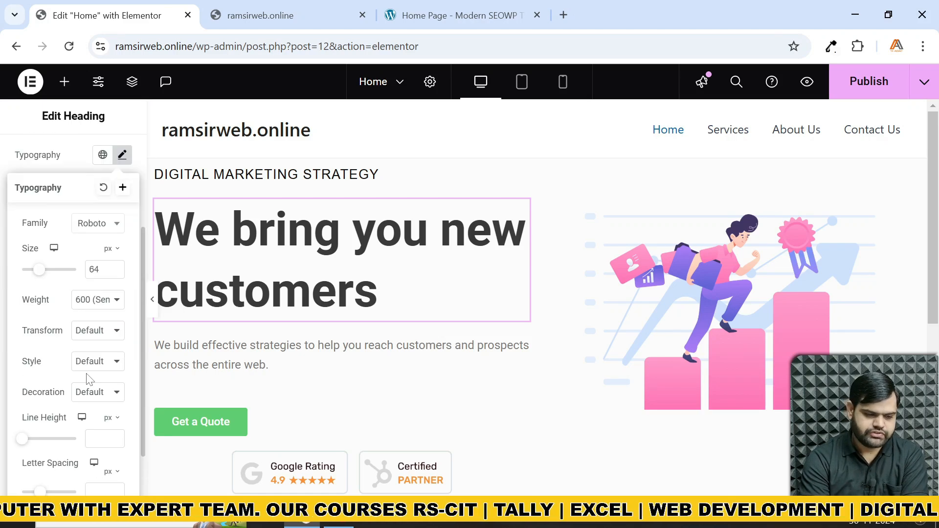
left_click(95, 300)
left_click(99, 193)
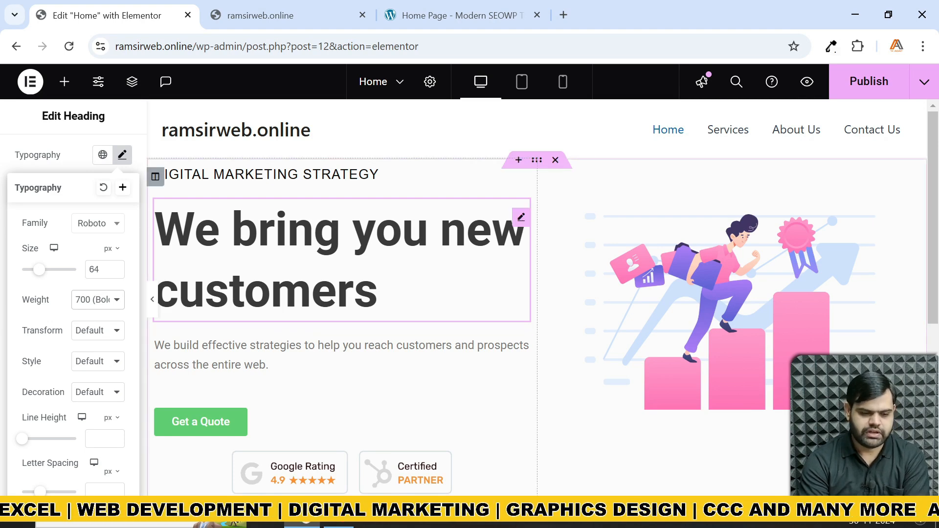
- Open the "We build effective strategies" paragraph for editing and set its text color to dark gray #2A2A2A
left_click(341, 364)
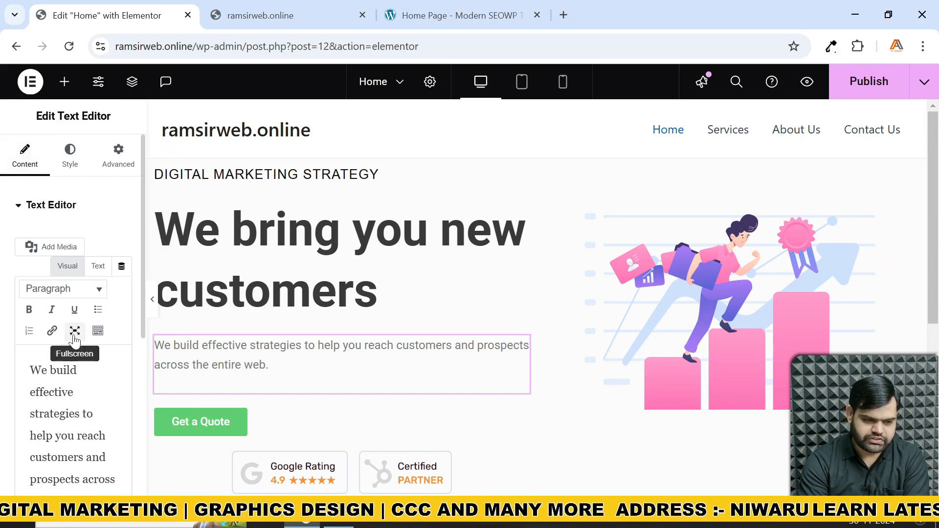
left_click(30, 370)
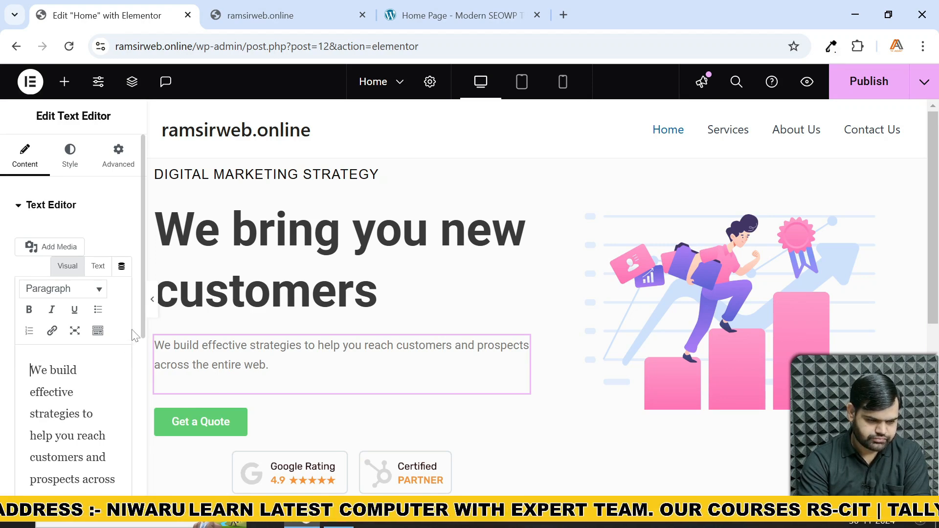
scroll(143, 412, "down", 5)
scroll(142, 412, "down", 3)
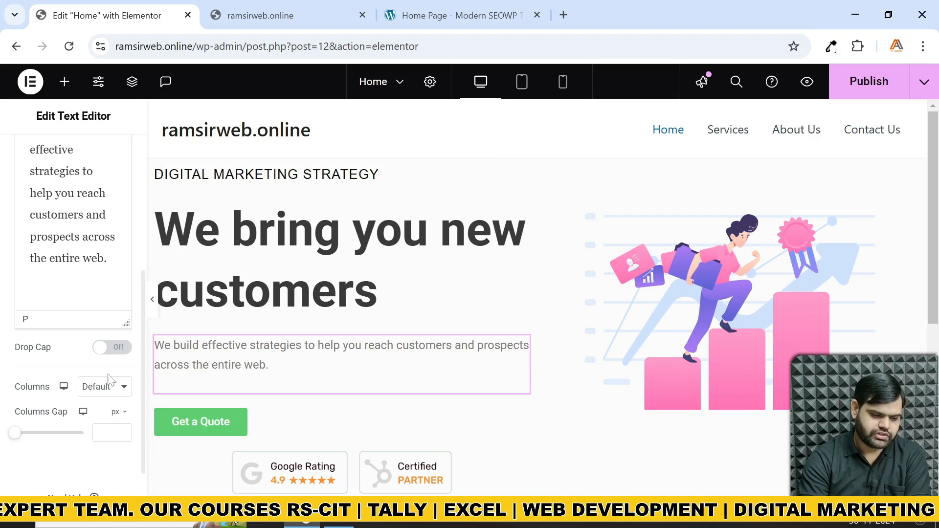
scroll(108, 380, "up", 2)
left_click(30, 201)
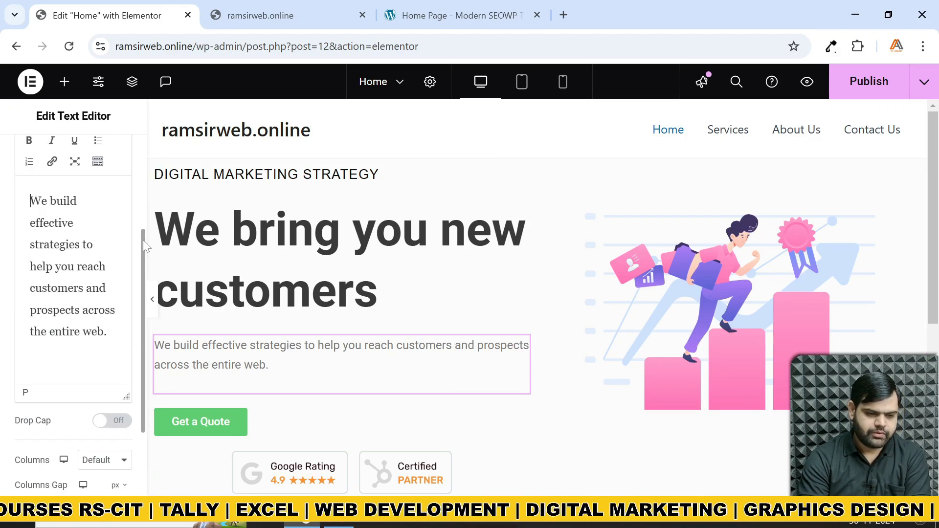
left_click_drag(147, 245, 150, 162)
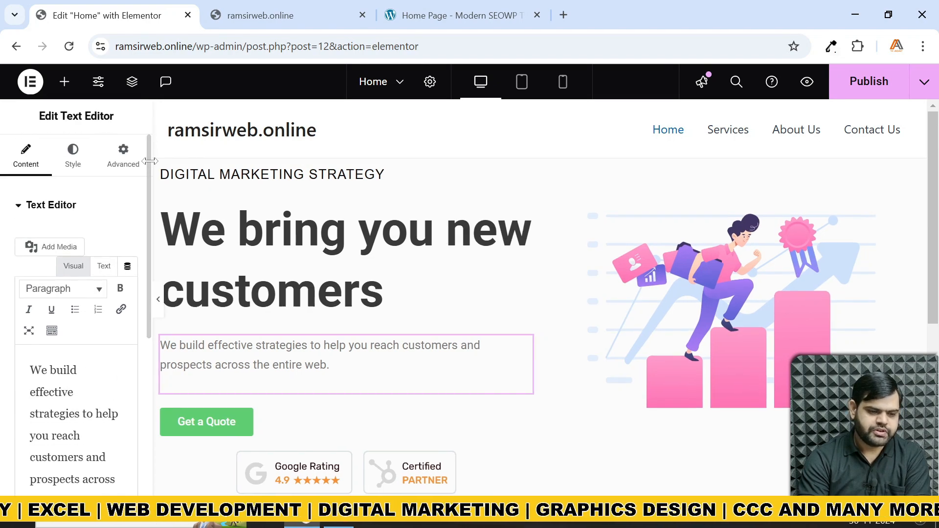
left_click(74, 161)
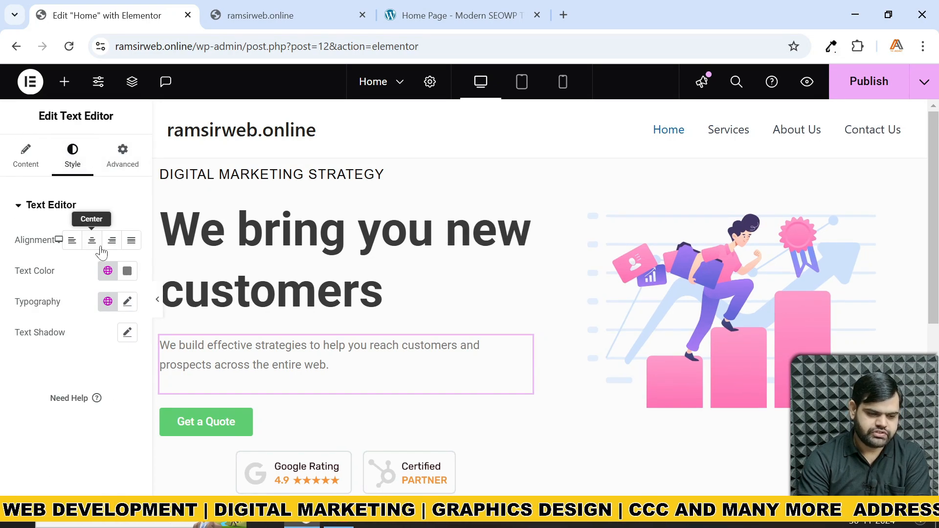
left_click(127, 272)
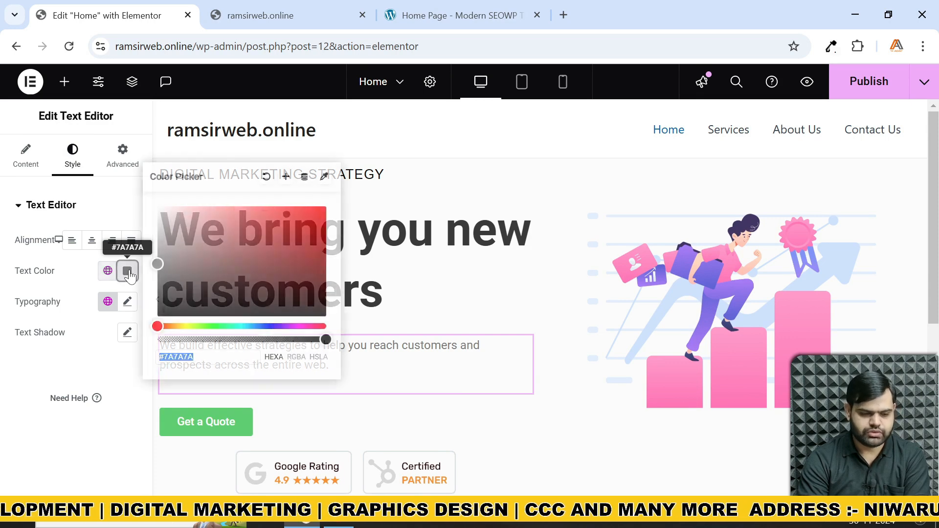
left_click_drag(157, 263, 155, 300)
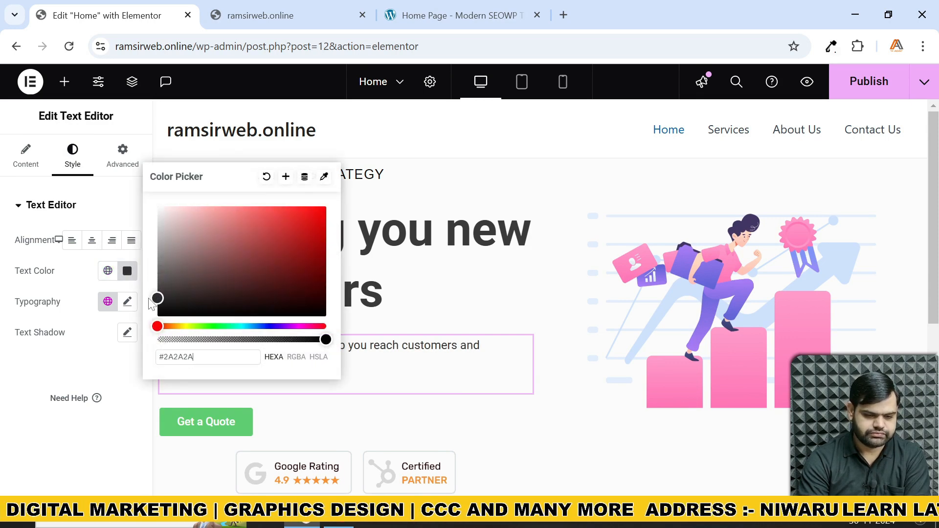
left_click(73, 283)
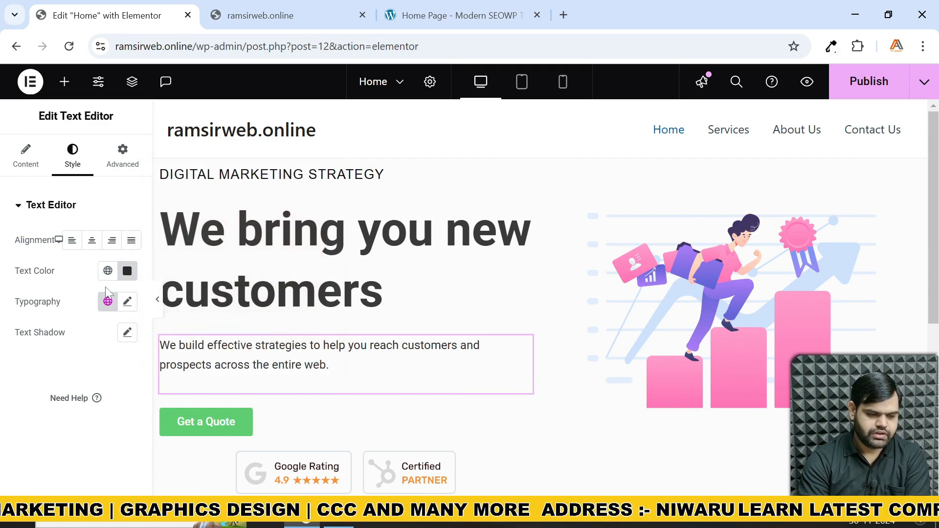
- Check the paragraph on the reference DigitalAgency page and set the font size of the "We build effective strategies" paragraph to 20 px in Elementor
left_click(434, 17)
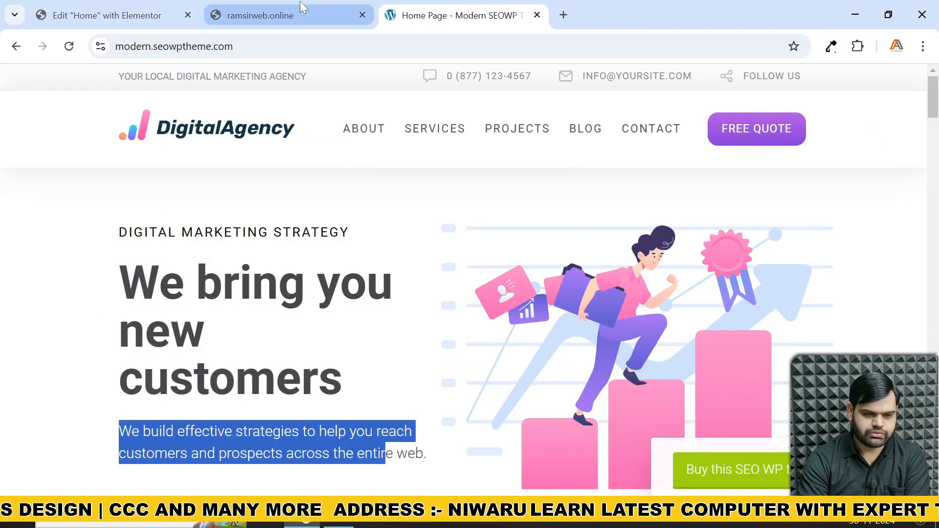
left_click(296, 15)
left_click(147, 14)
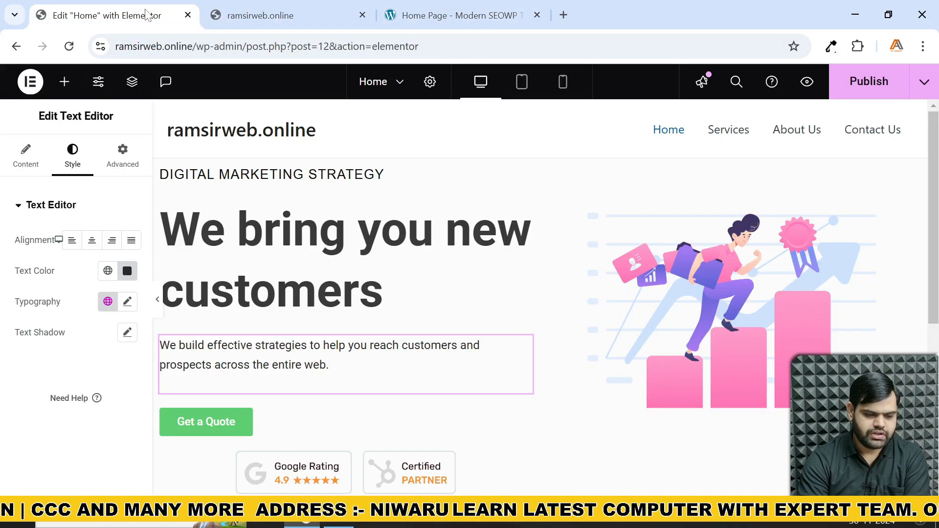
left_click(127, 301)
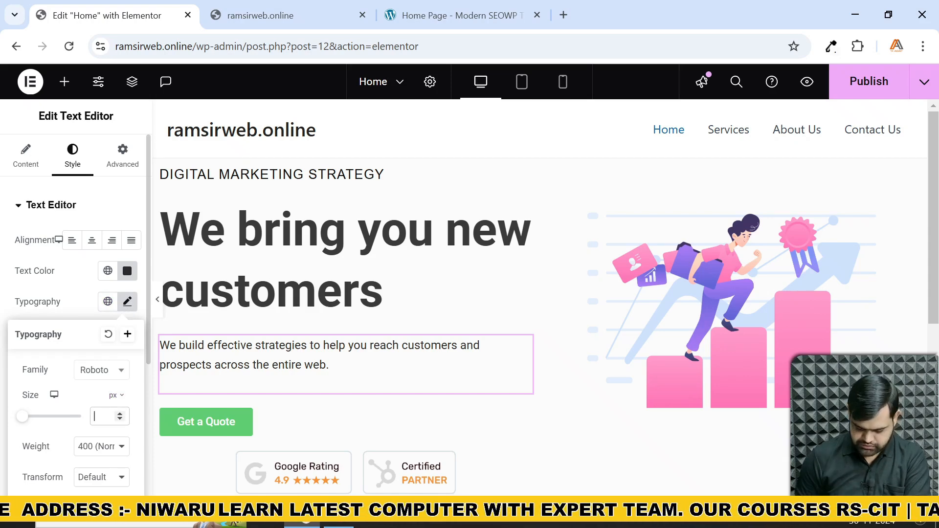
type("20")
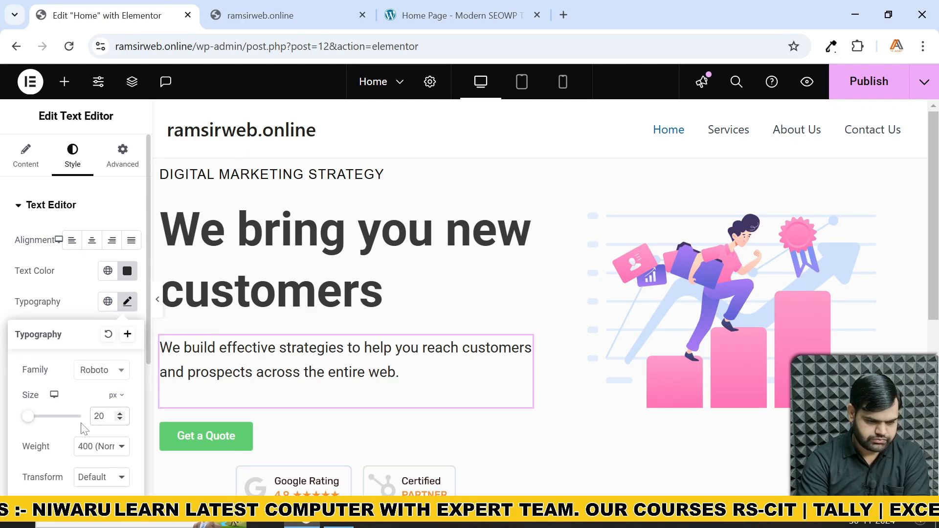
- Find Helvetica with the search "hel" and set it as the "We build effective strategies" paragraph's font family
left_click(119, 372)
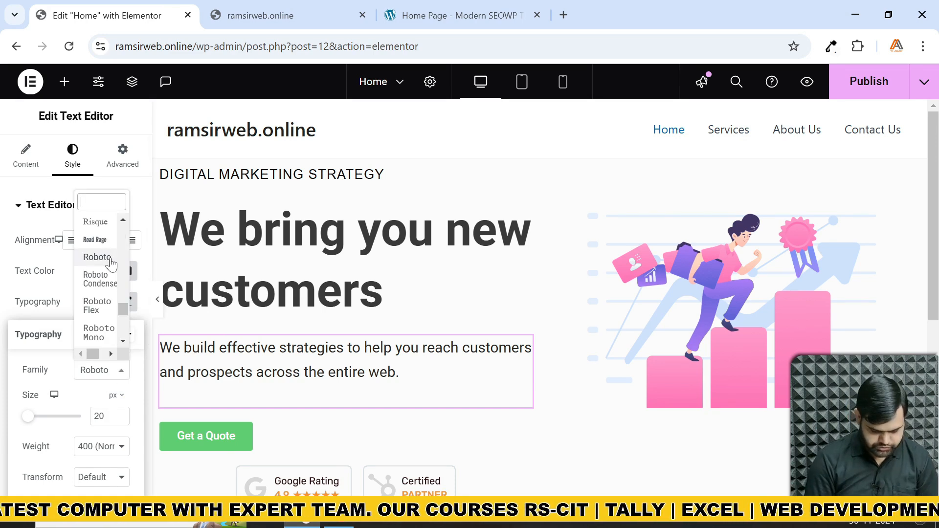
type("hel")
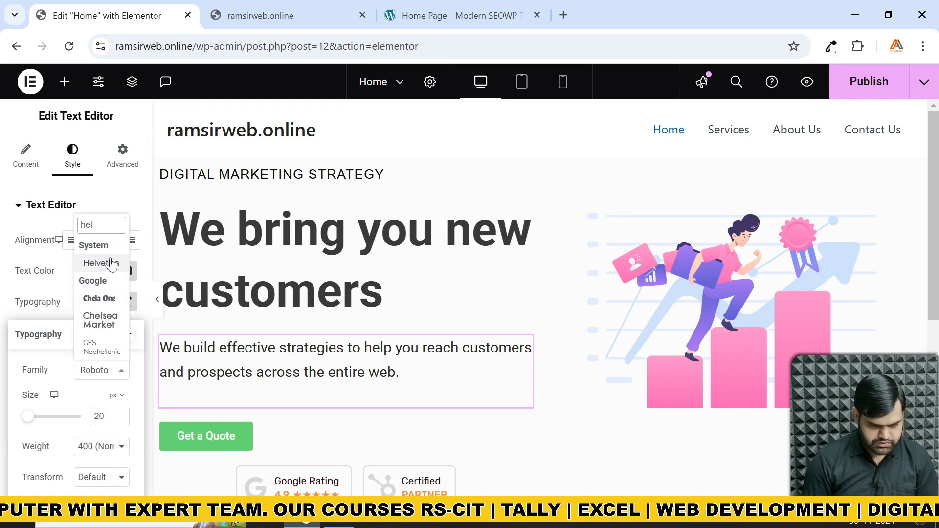
left_click(112, 263)
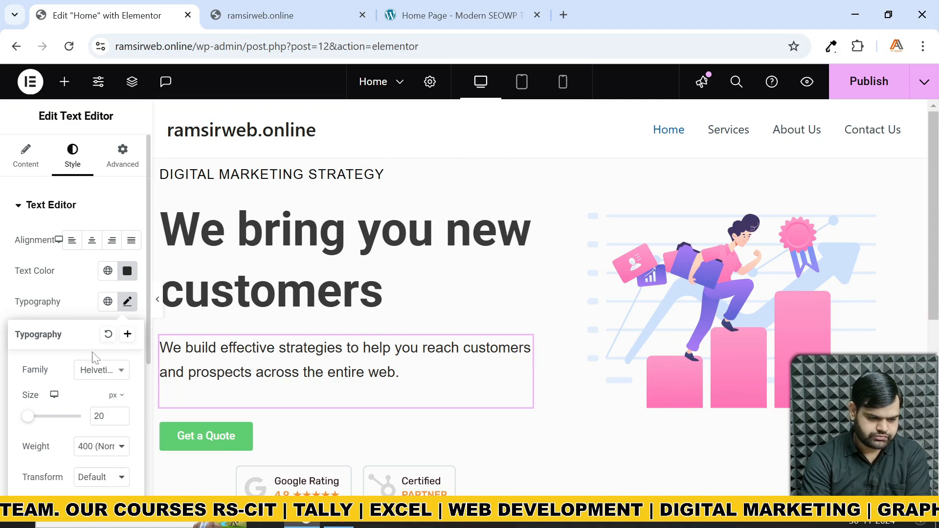
- Set the "We build effective strategies" paragraph's font size to 21 px and its letter spacing to 0.5 px
left_click(120, 413)
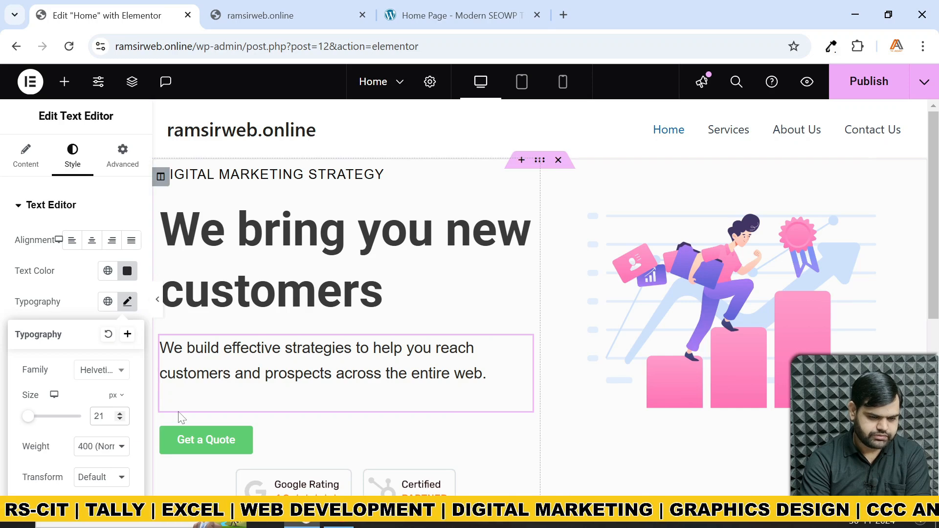
scroll(176, 414, "down", 4)
scroll(86, 381, "down", 4)
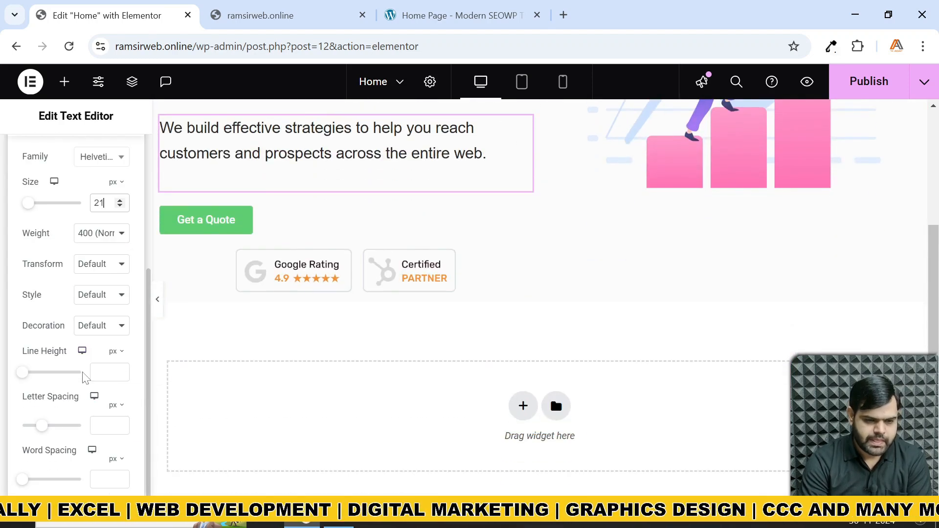
left_click(120, 423)
left_click(120, 422)
left_click(120, 423)
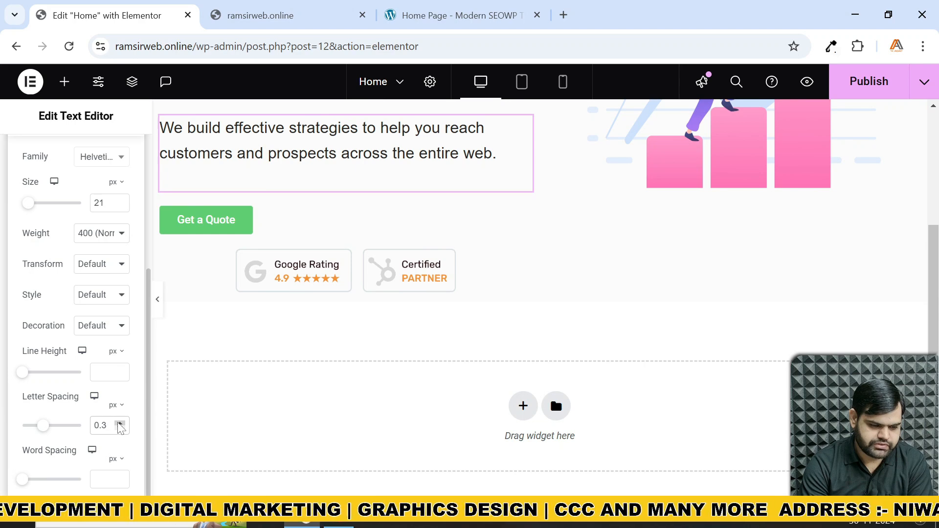
left_click(119, 424)
left_click(120, 424)
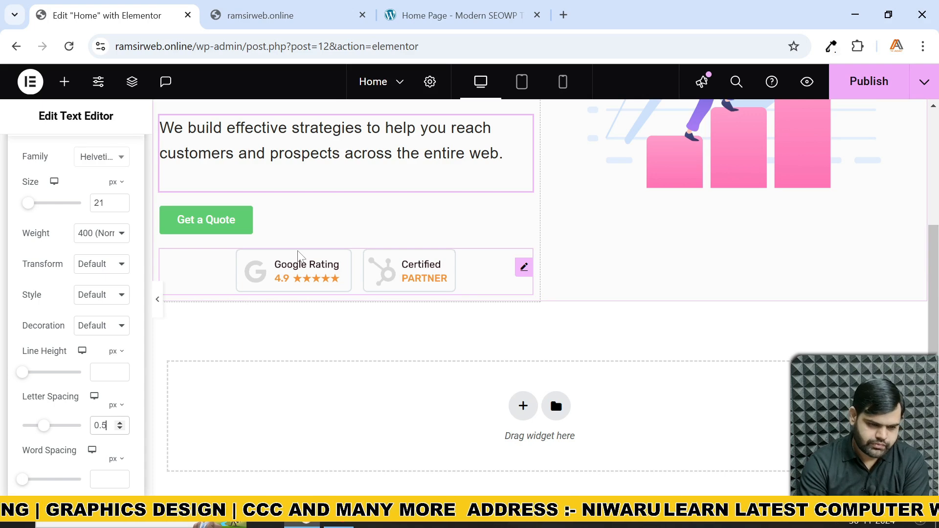
scroll(342, 254, "up", 5)
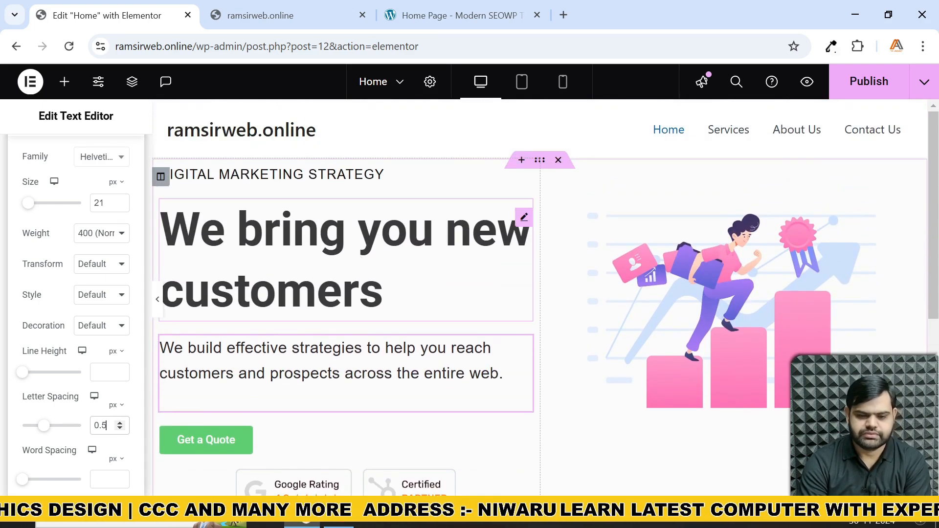
- Open the "Get a Quote" button for editing and look through its button type options
scroll(318, 300, "down", 3)
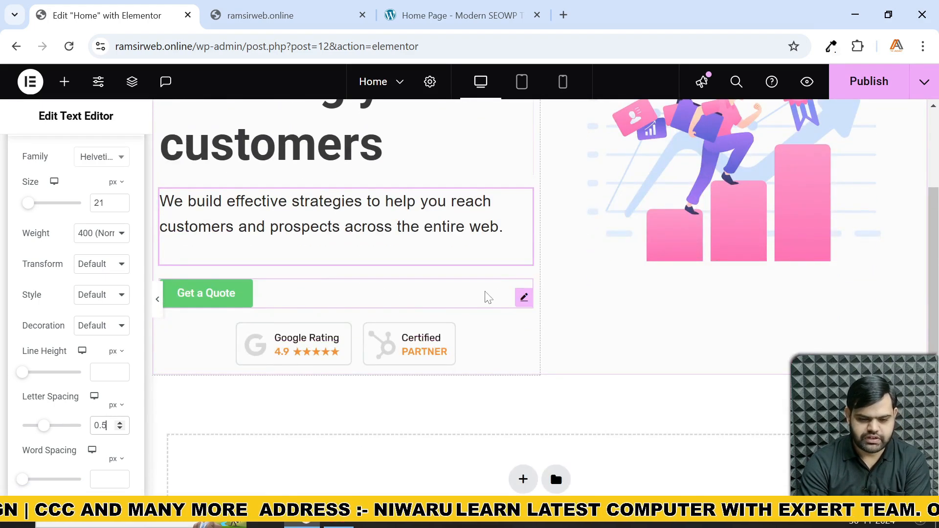
left_click(523, 297)
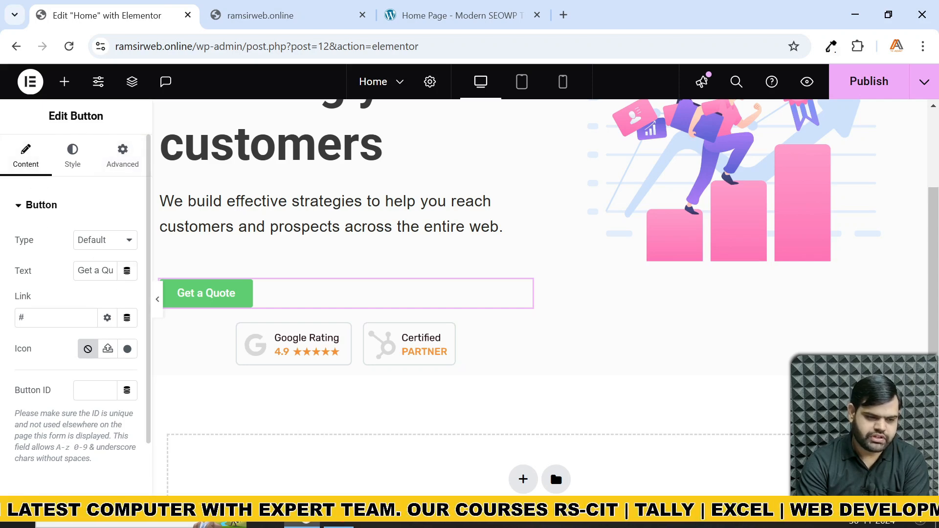
left_click(96, 245)
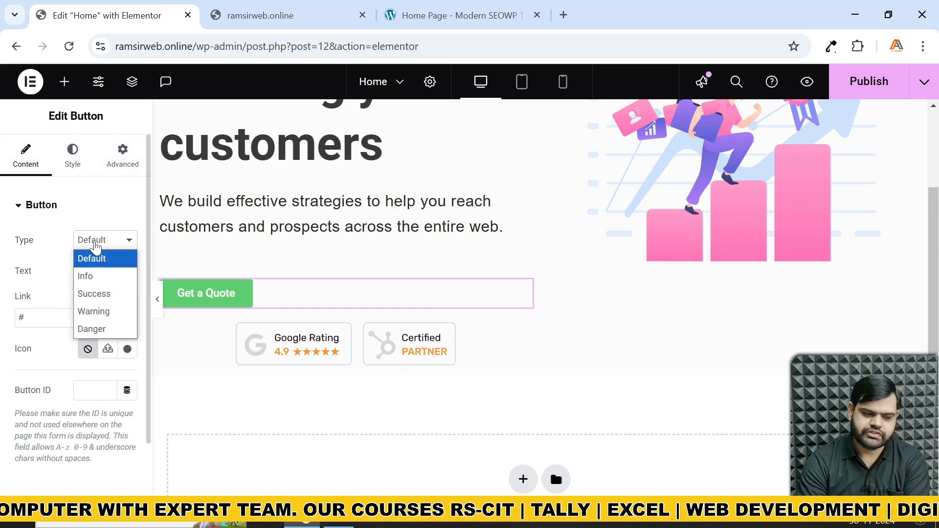
left_click(67, 249)
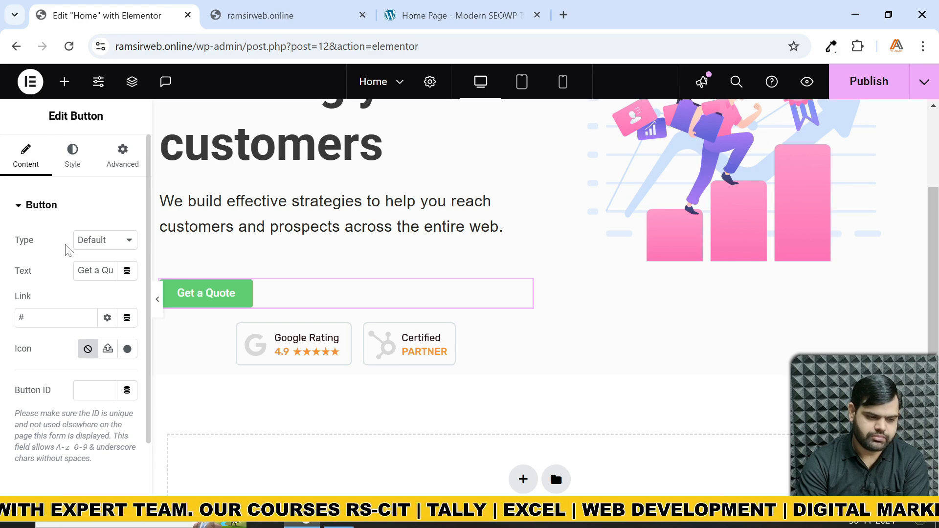
- Get the aaroheducation.com home page address from the live site and set it as the "Get a Quote" button's link
double_click(21, 318)
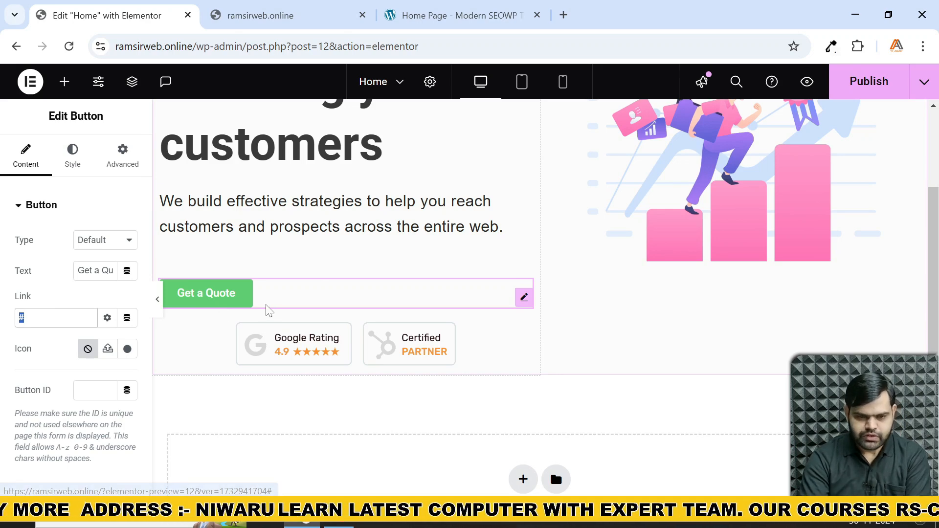
left_click(563, 15)
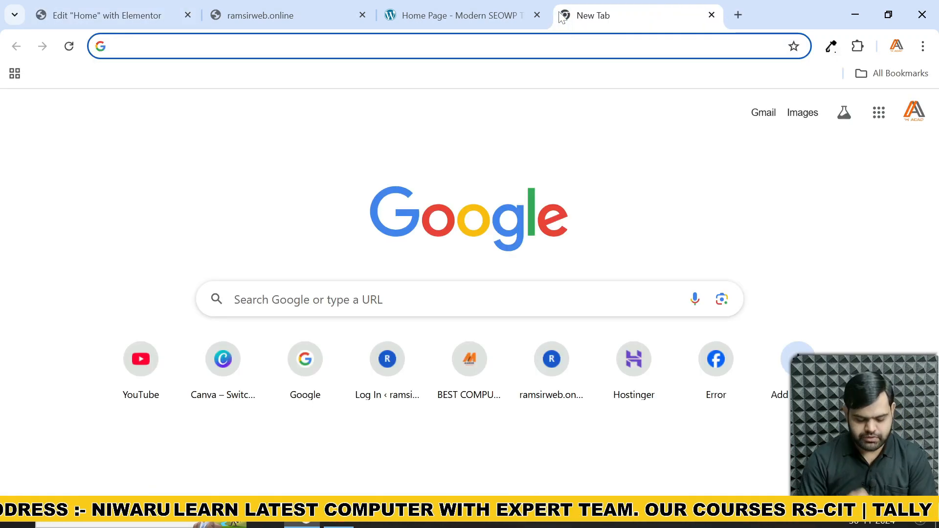
type("a")
key("Return")
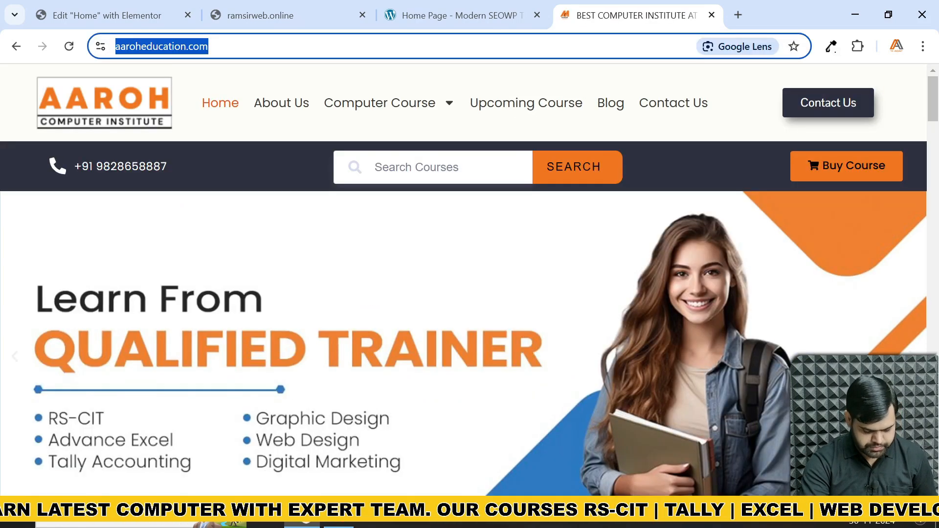
left_click(713, 17)
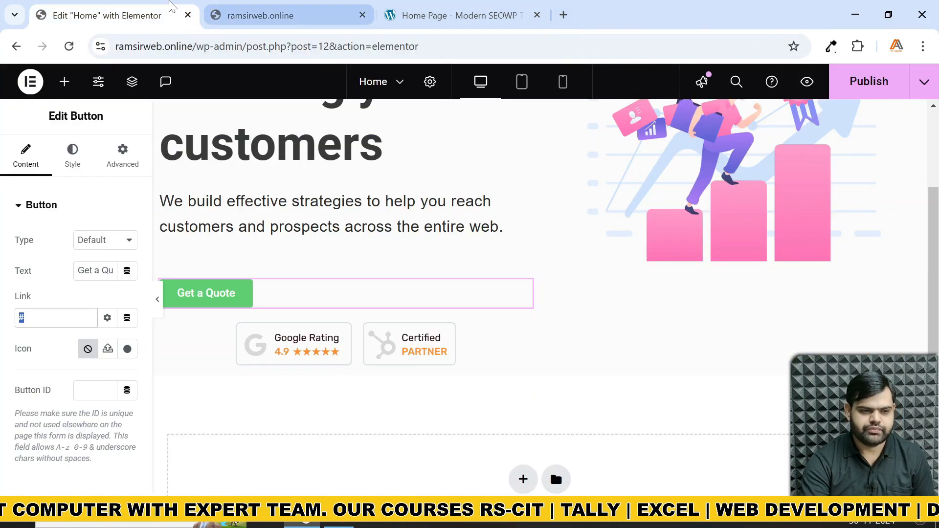
key("ctrl+v")
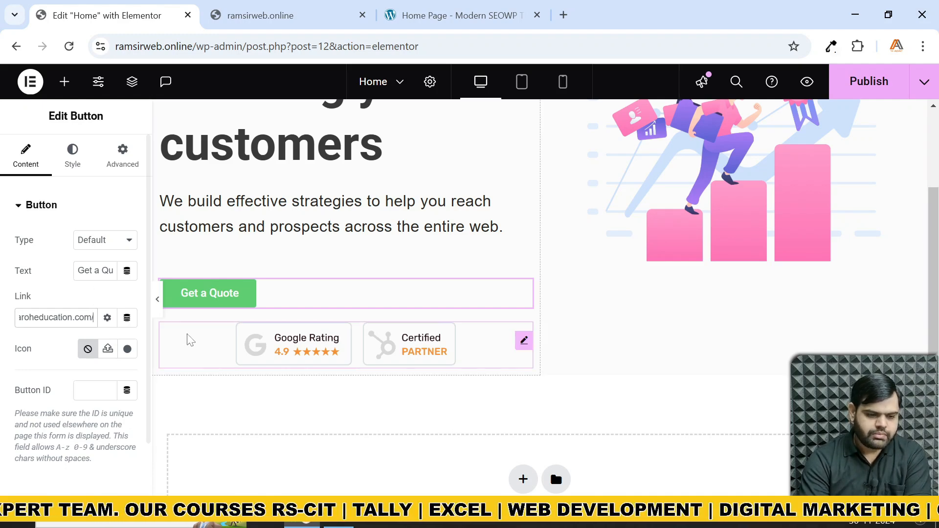
- Publish the page, reload the live ramsirweb.online site, and test the "Get a Quote" button's link there
left_click(869, 87)
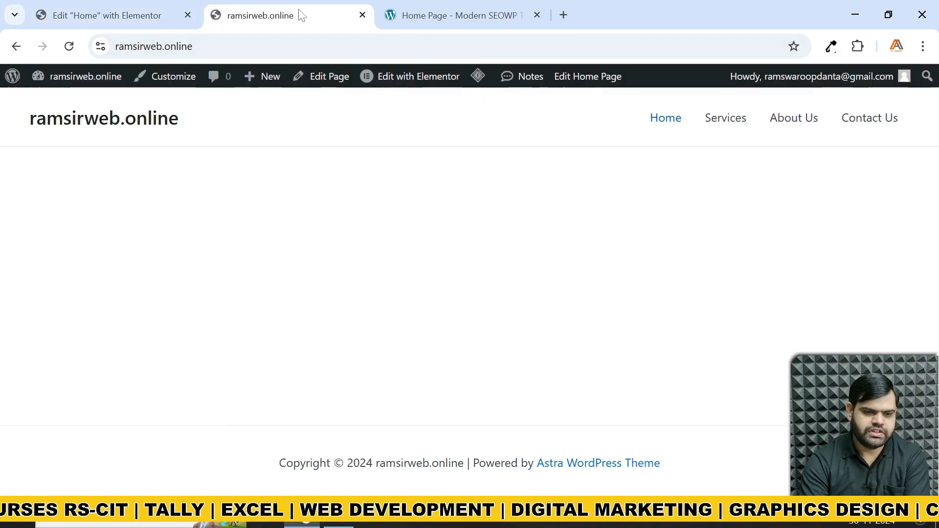
left_click(298, 17)
left_click(71, 51)
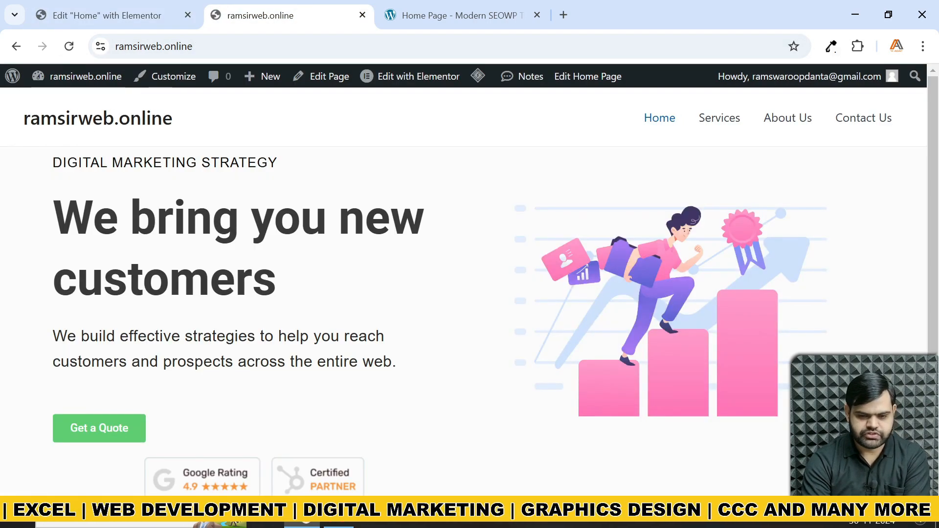
scroll(134, 391, "down", 3)
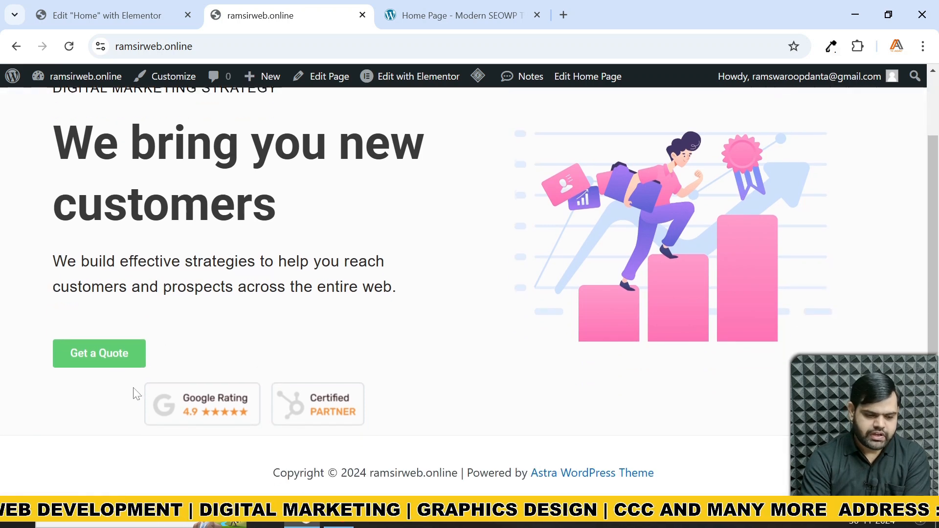
left_click(115, 348)
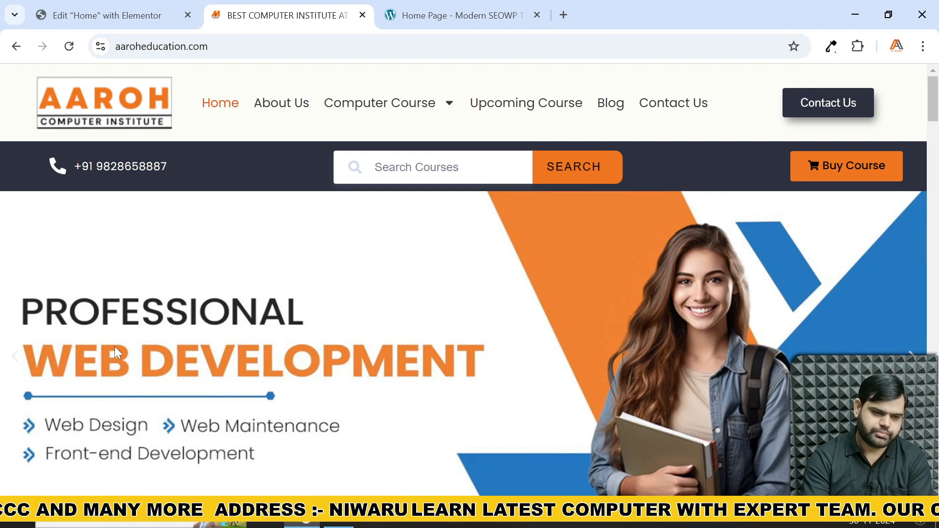
left_click(15, 47)
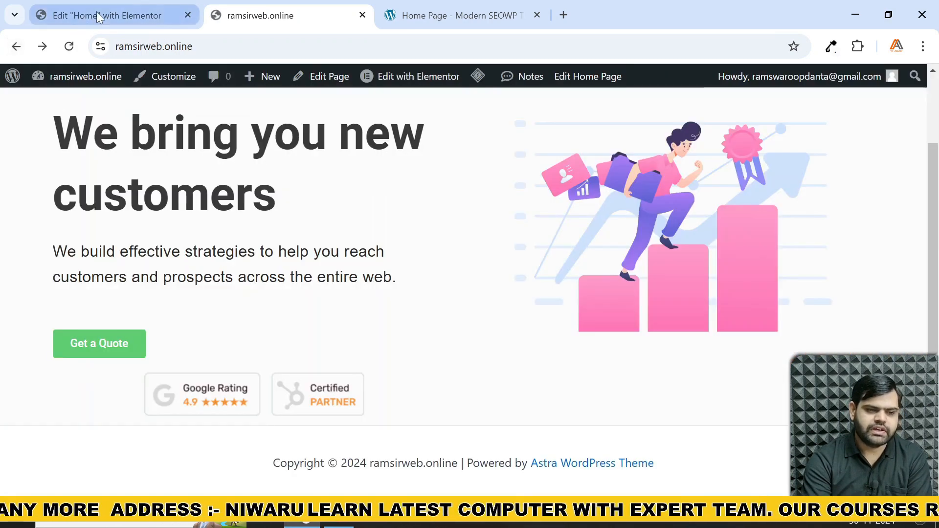
- Return to the Elementor editor and replace the "Get a Quote" button's link with "#"
left_click(97, 15)
left_click(64, 317)
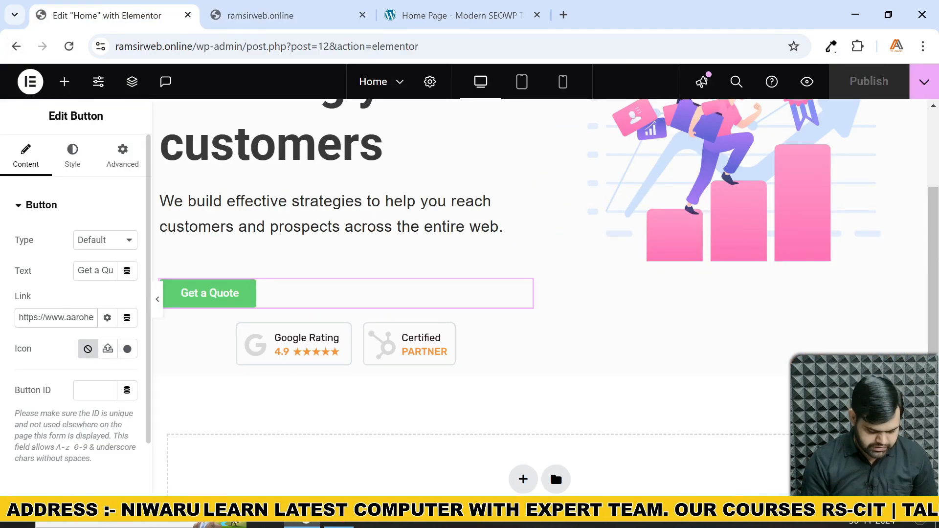
key("ctrl+a")
type("#")
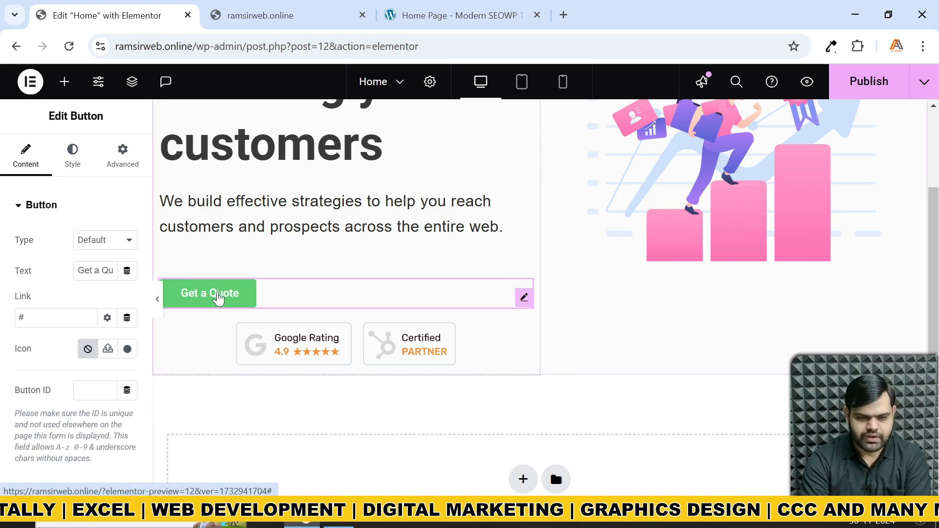
- Check the "Get a Quote" button on the reference DigitalAgency page and set the Elementor button's font size to 20 px
left_click(425, 13)
scroll(337, 157, "down", 6)
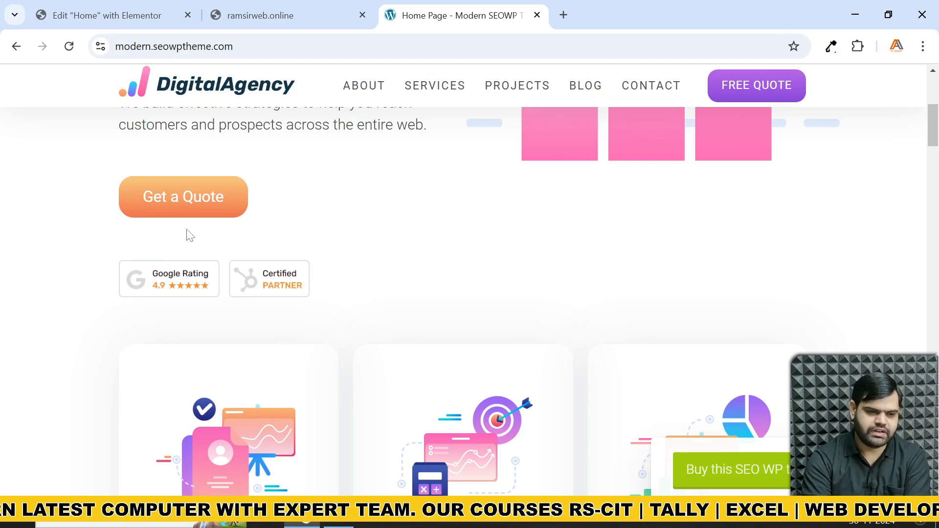
left_click(131, 15)
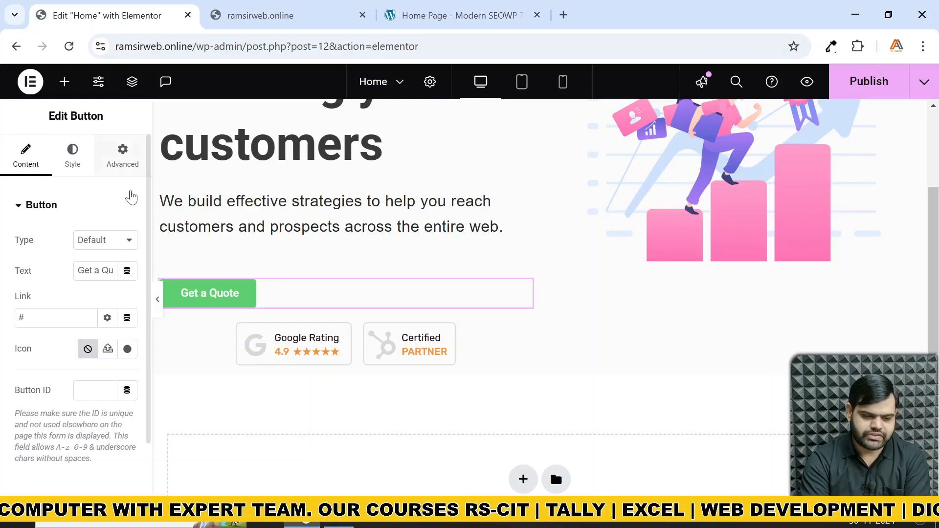
left_click(74, 165)
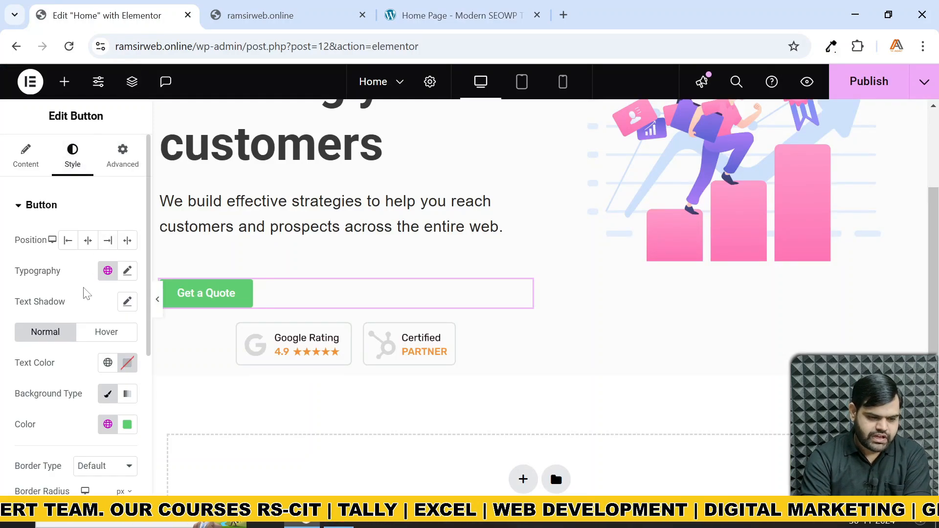
scroll(84, 285, "down", 2)
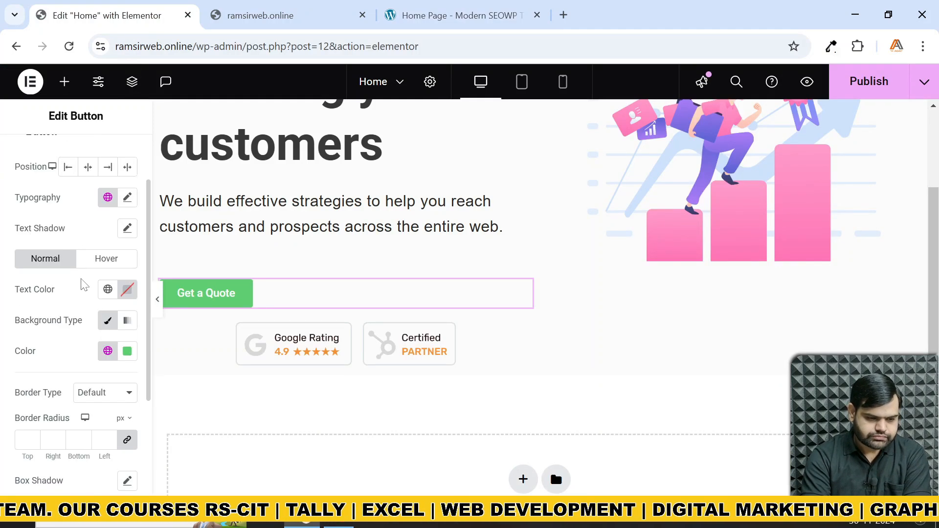
left_click(128, 198)
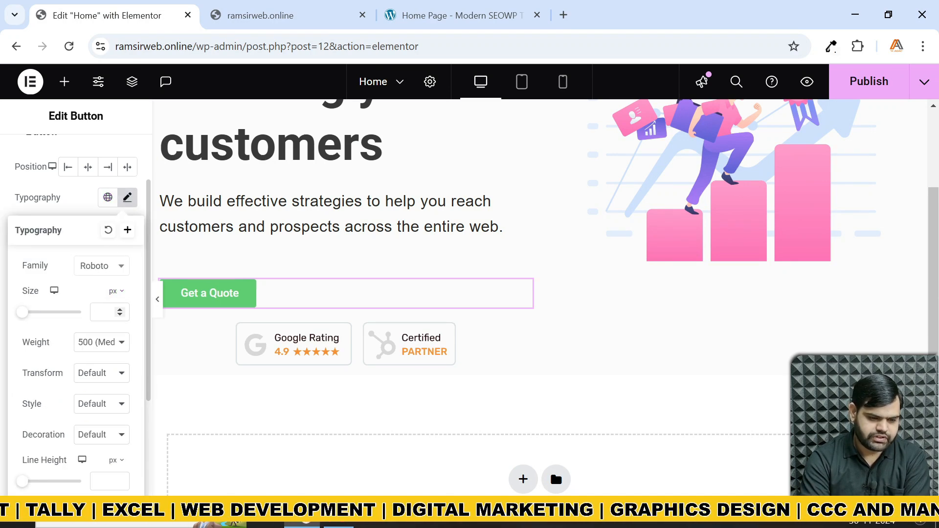
left_click(421, 20)
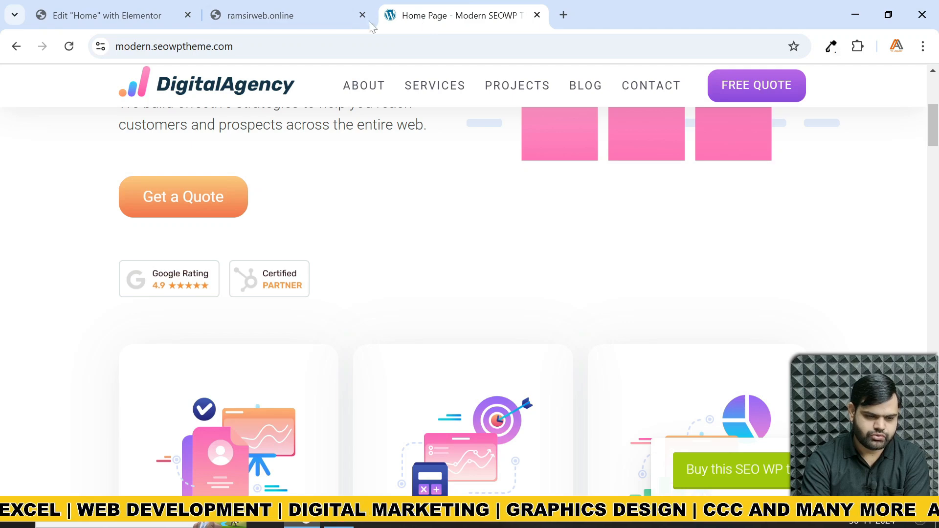
left_click(310, 14)
left_click(163, 23)
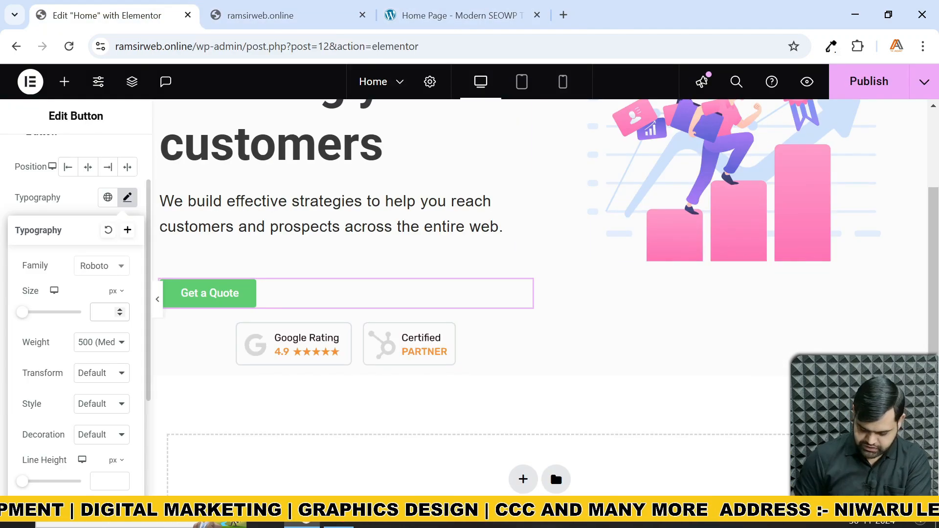
type("20")
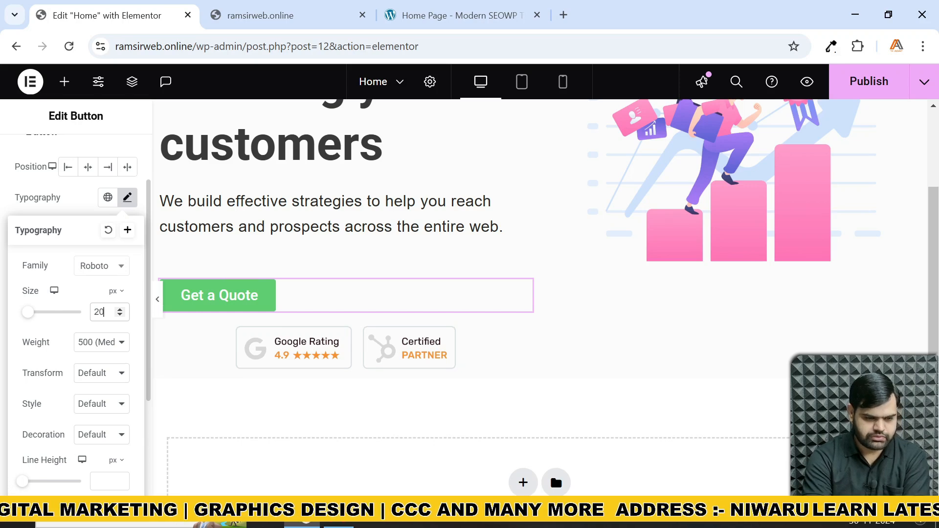
- Set the "Get a Quote" button's font weight to 400 (Normal) and close its typography settings
left_click(106, 352)
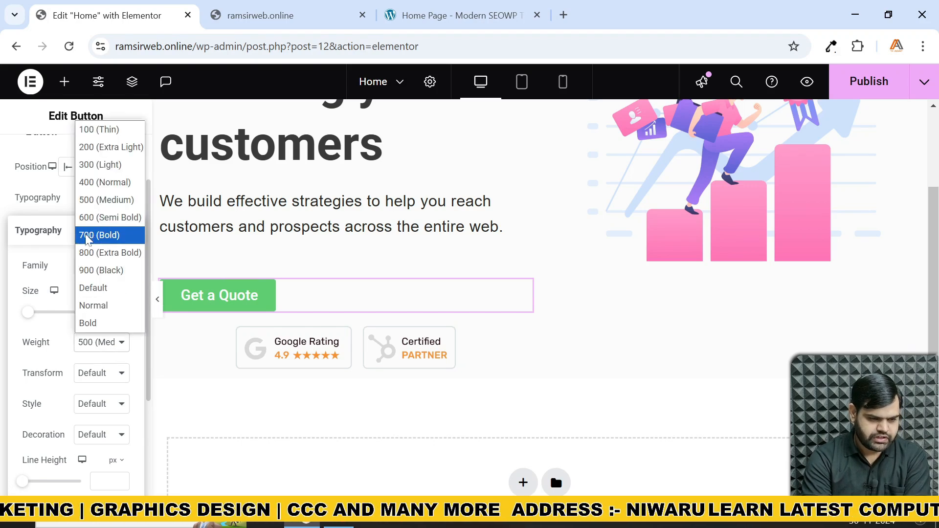
left_click(104, 183)
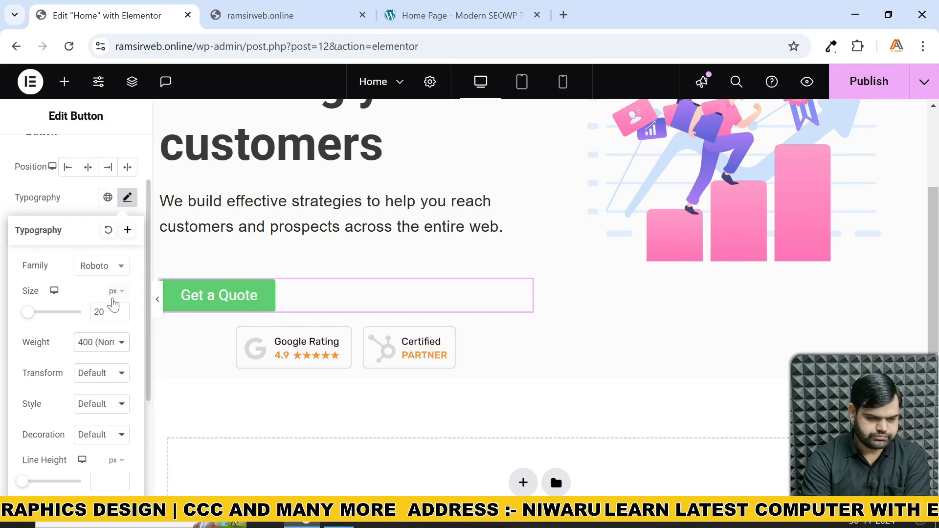
scroll(77, 323, "down", 2)
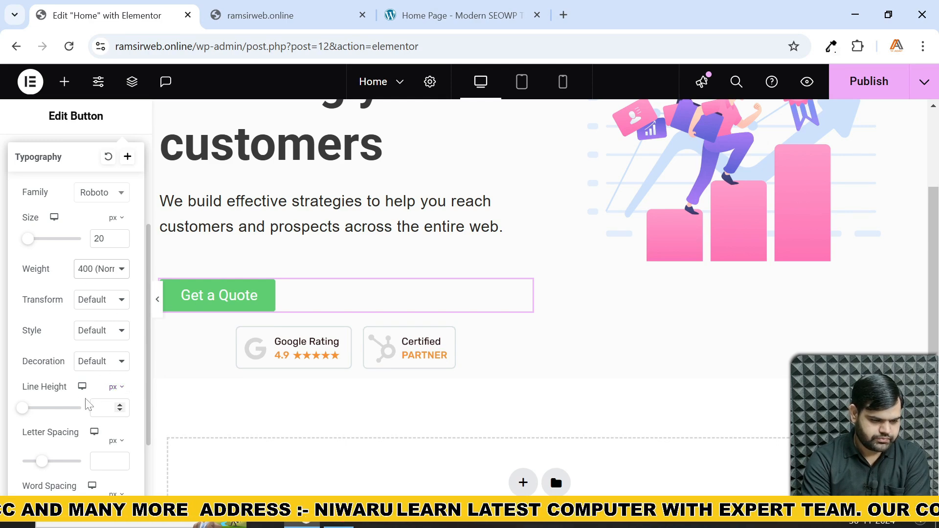
scroll(86, 404, "down", 2)
scroll(68, 343, "up", 2)
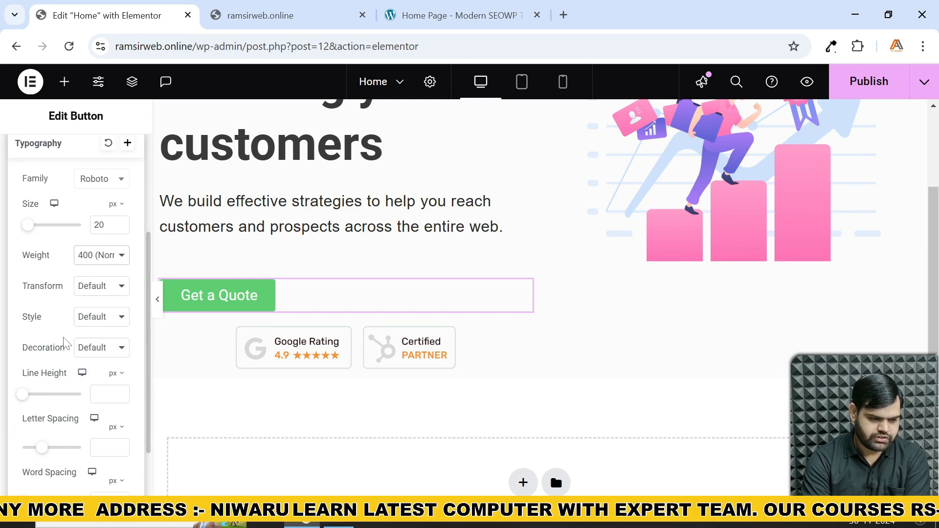
scroll(66, 342, "up", 3)
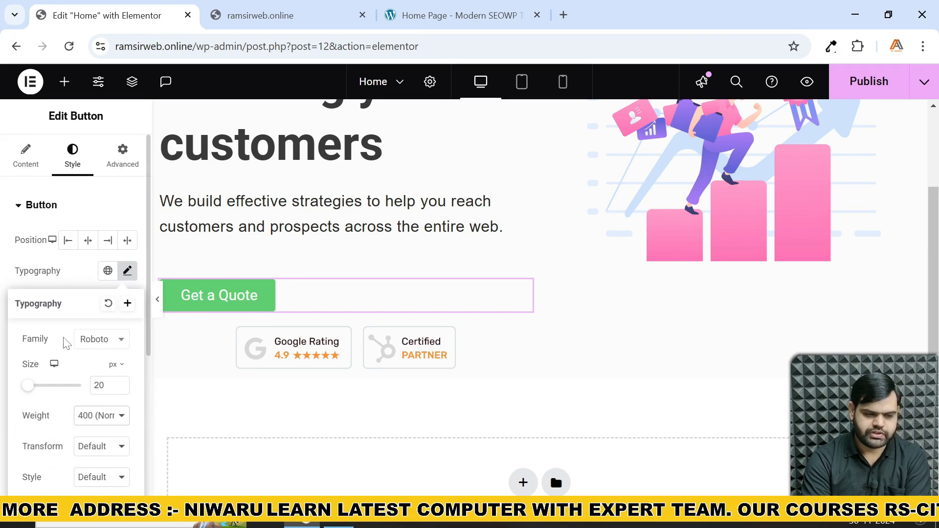
left_click(22, 213)
left_click(22, 210)
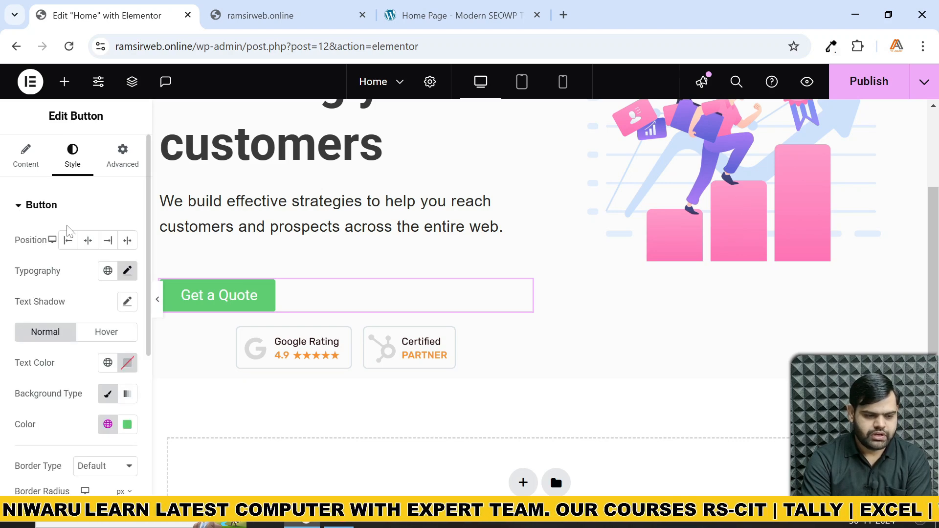
- Compare the "Get a Quote" button's style options with the button on the reference DigitalAgency page, and return to the Elementor editor
scroll(71, 234, "down", 2)
scroll(70, 267, "up", 2)
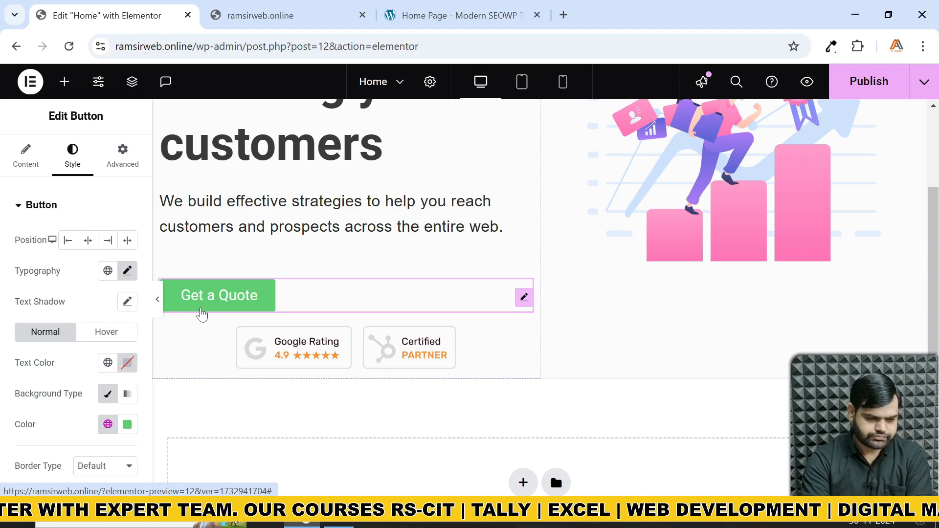
scroll(96, 300, "down", 2)
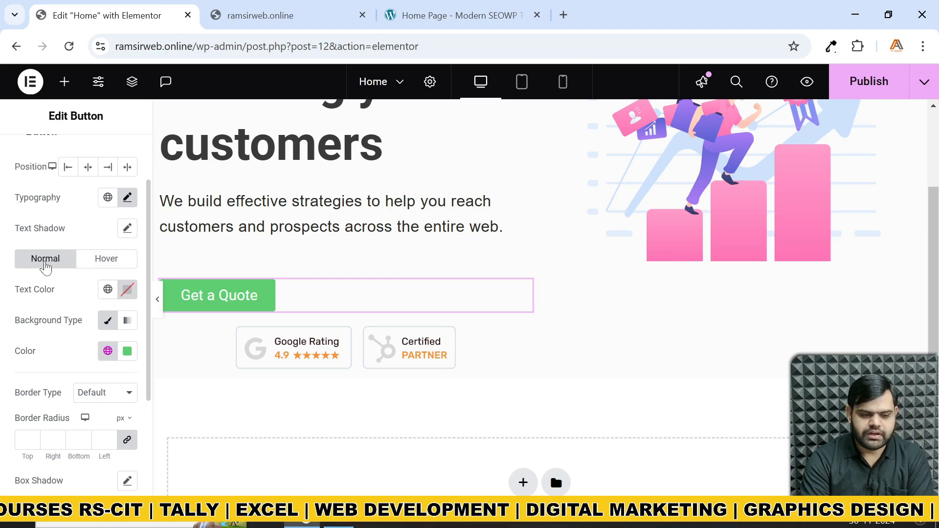
left_click(435, 18)
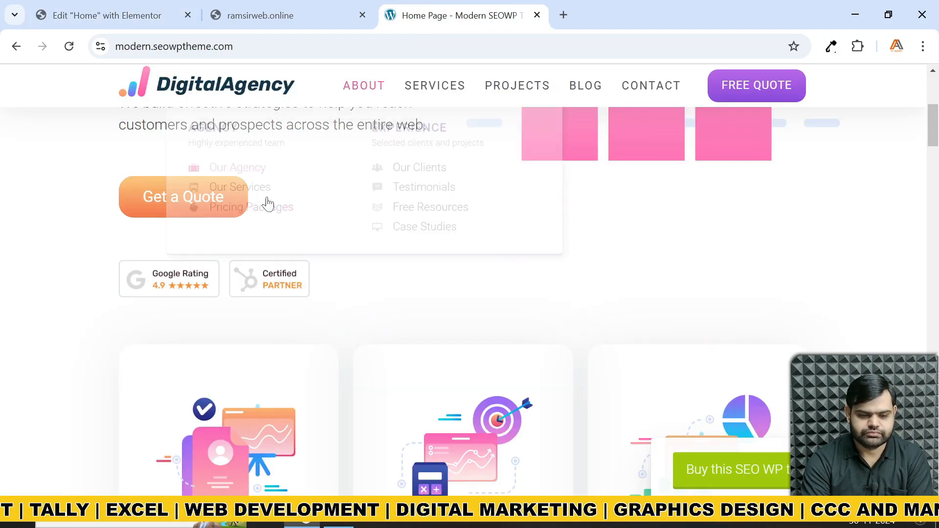
left_click(326, 25)
left_click(150, 21)
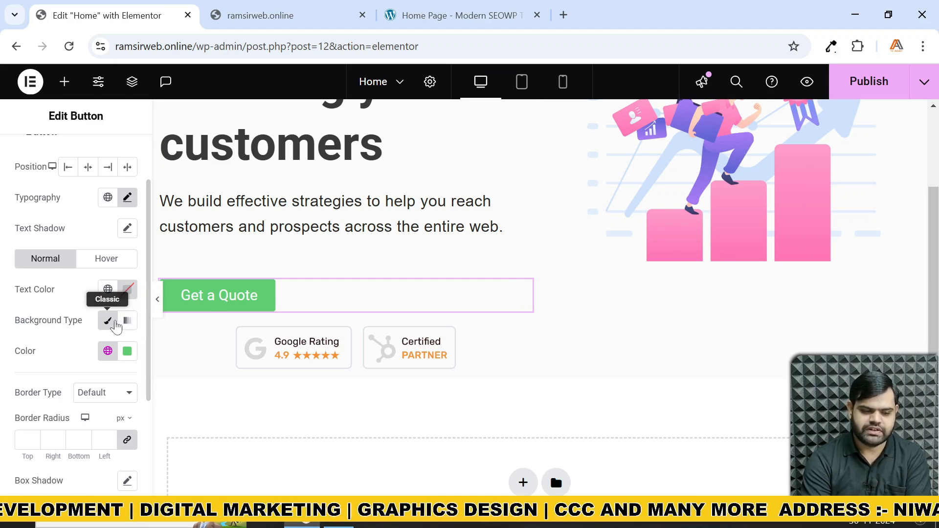
- Try a custom light orange, #F2B466, as the "Get a Quote" button's background color
left_click(128, 356)
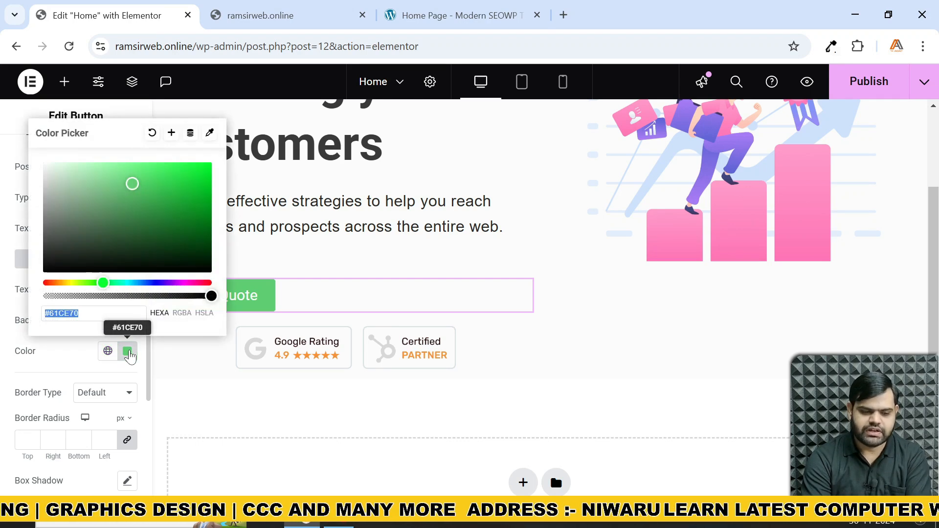
mouse_move(67, 281)
left_mouse_down()
mouse_move(50, 282)
mouse_move(53, 274)
left_mouse_up()
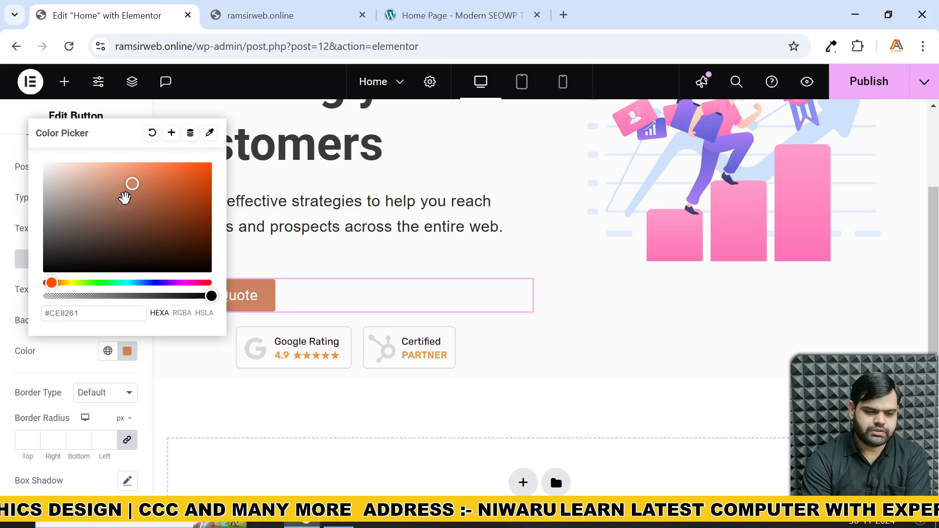
left_click_drag(129, 185, 122, 173)
mouse_move(54, 283)
left_mouse_down()
mouse_move(67, 282)
mouse_move(59, 283)
left_mouse_up()
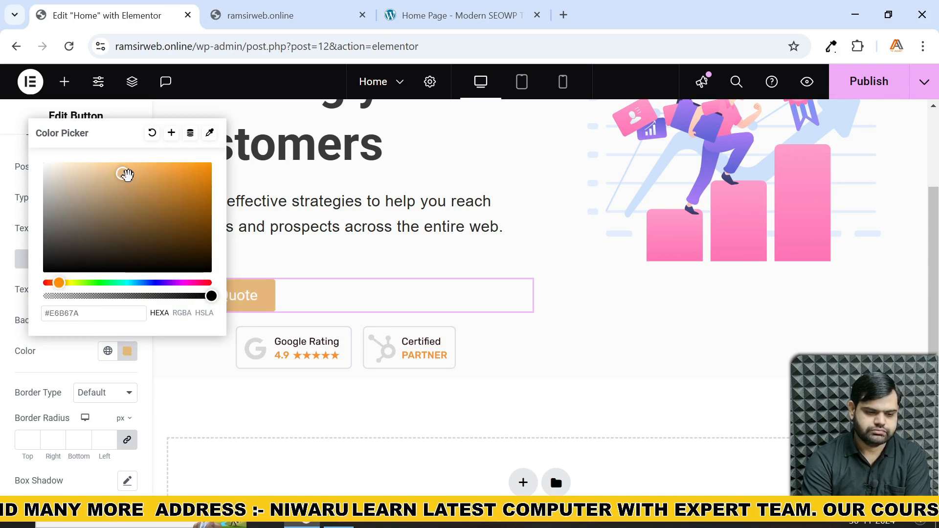
left_click_drag(126, 174, 141, 168)
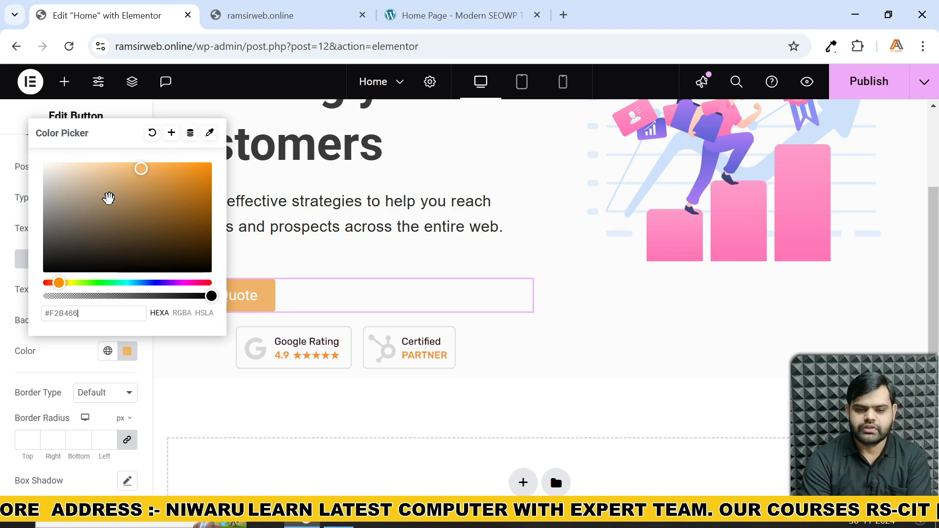
- Sample the orange #FAB971 from the reference page's "Get a Quote" button and apply it as the Elementor button's background color
left_click(428, 15)
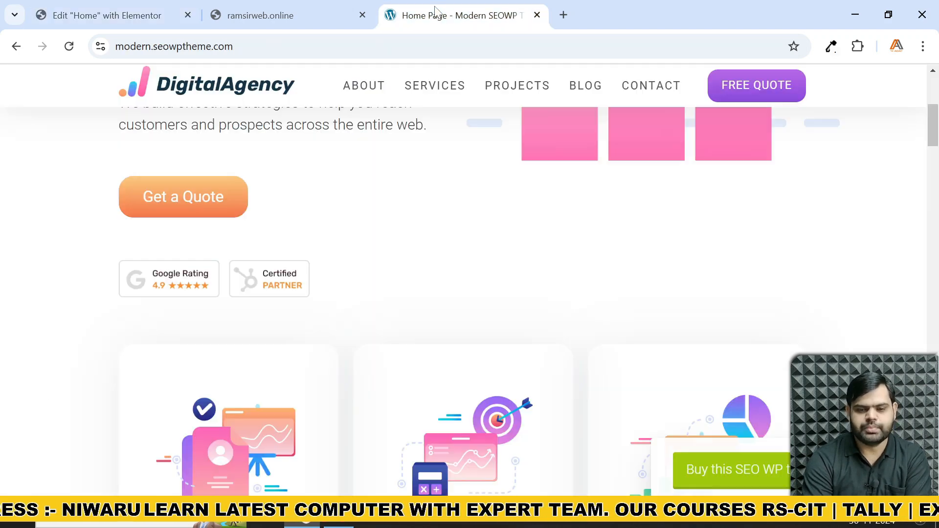
left_click(831, 46)
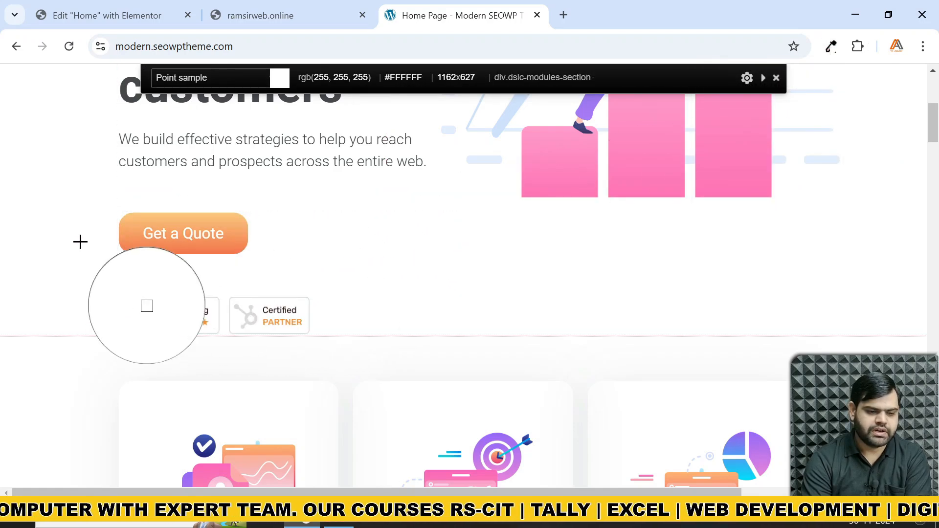
left_click(133, 231)
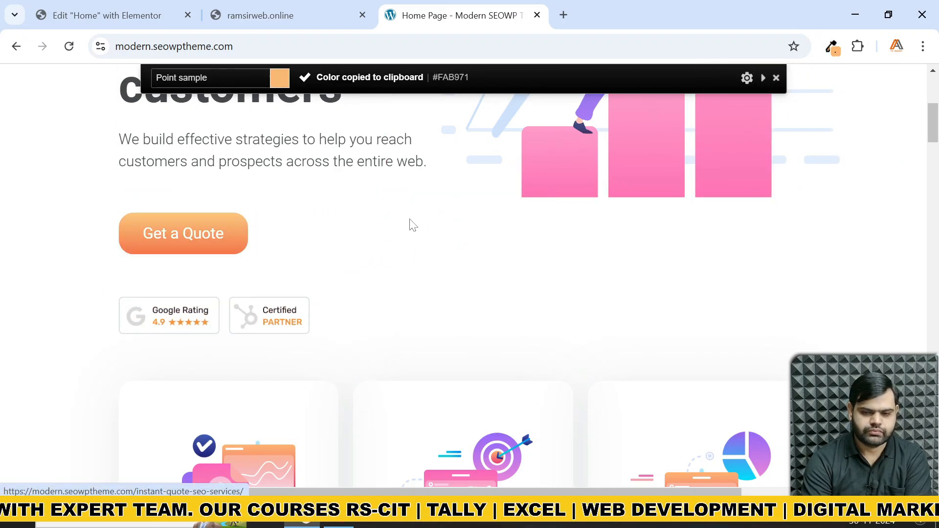
left_click(108, 15)
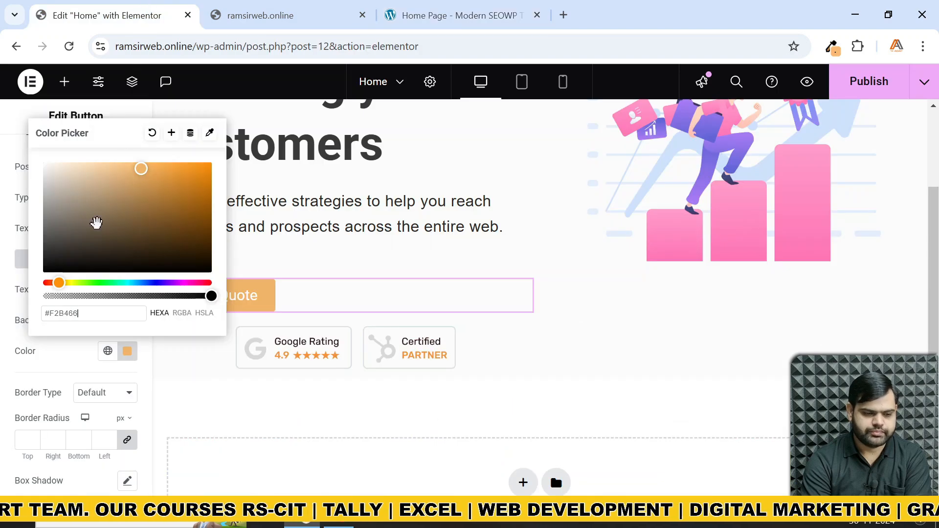
key("ctrl+a")
key("ctrl+v")
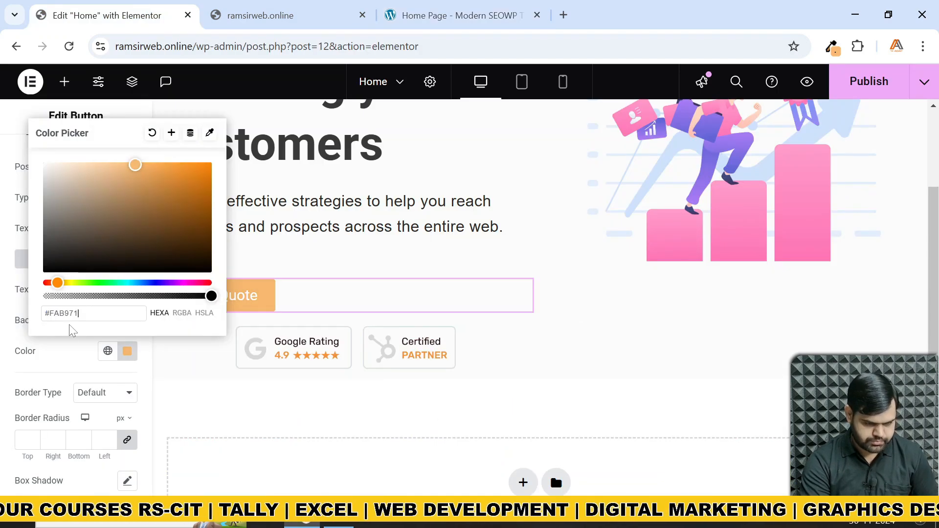
left_click(15, 309)
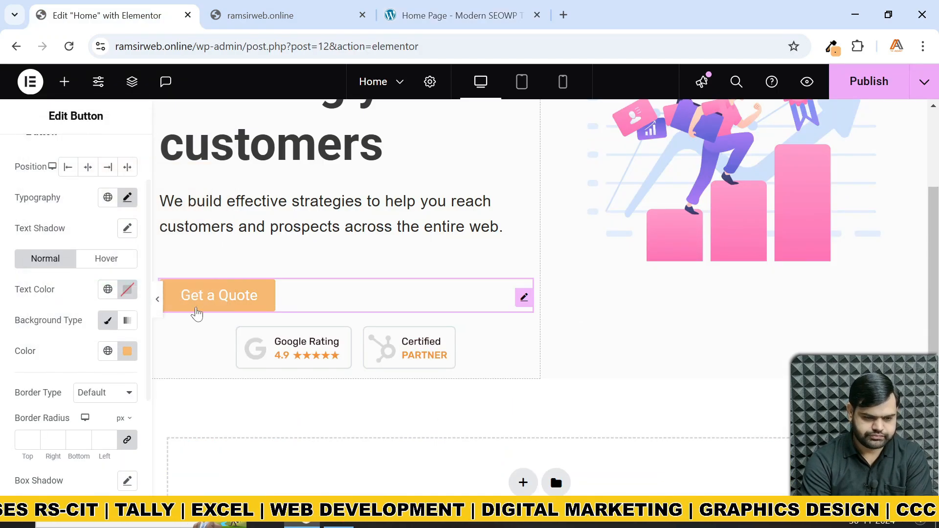
- Change the button's background type to gradient and set its second color to a deeper orange, #FD921B
left_click(129, 325)
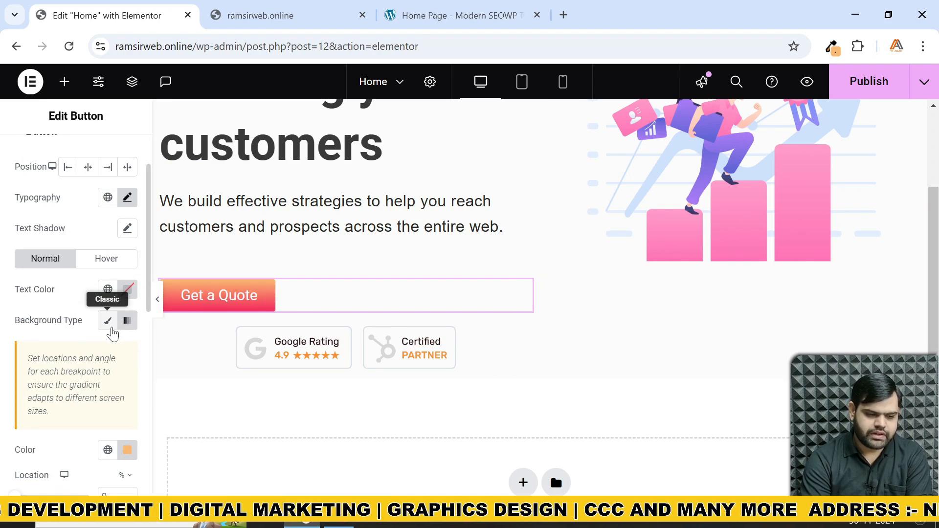
scroll(98, 308, "down", 4)
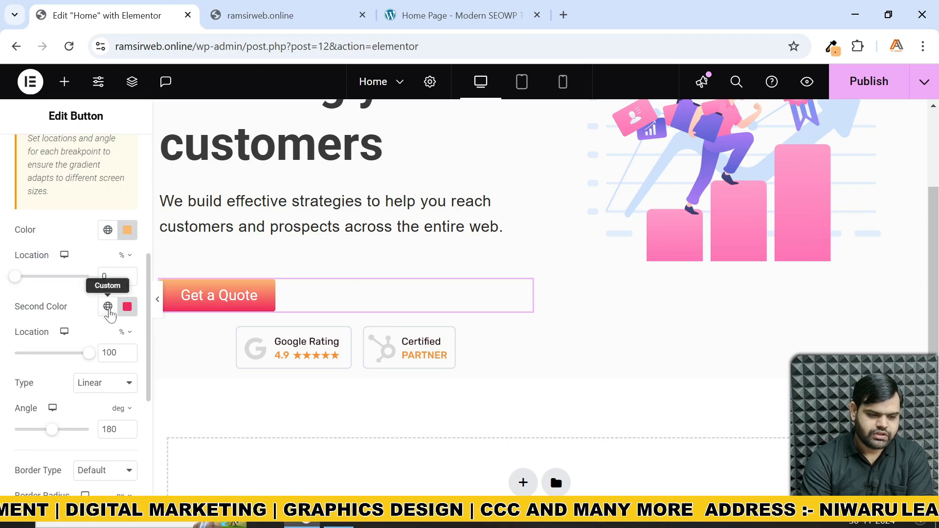
left_click(126, 308)
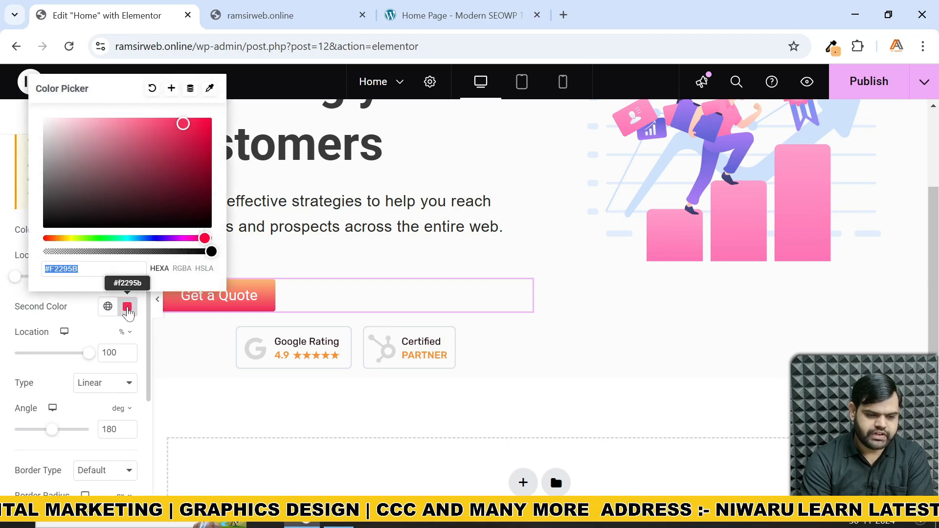
key("ctrl+v")
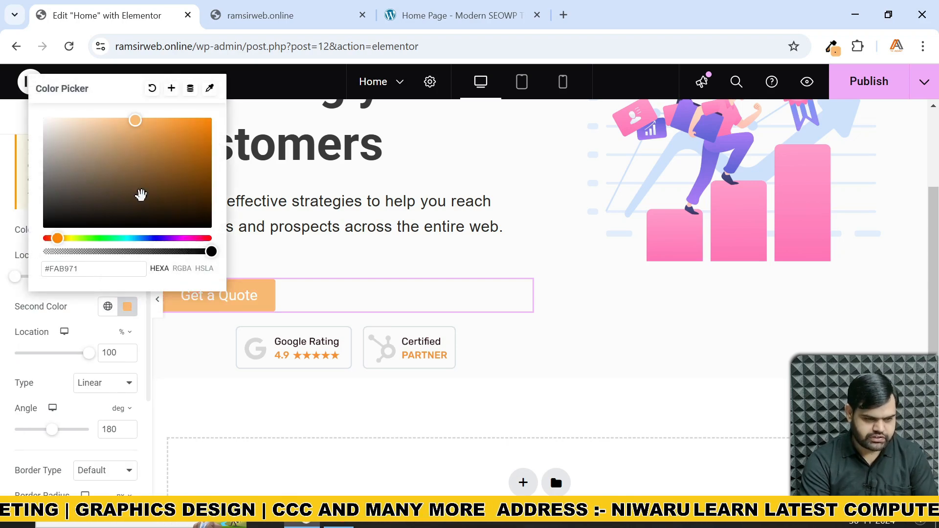
left_click_drag(137, 128, 193, 120)
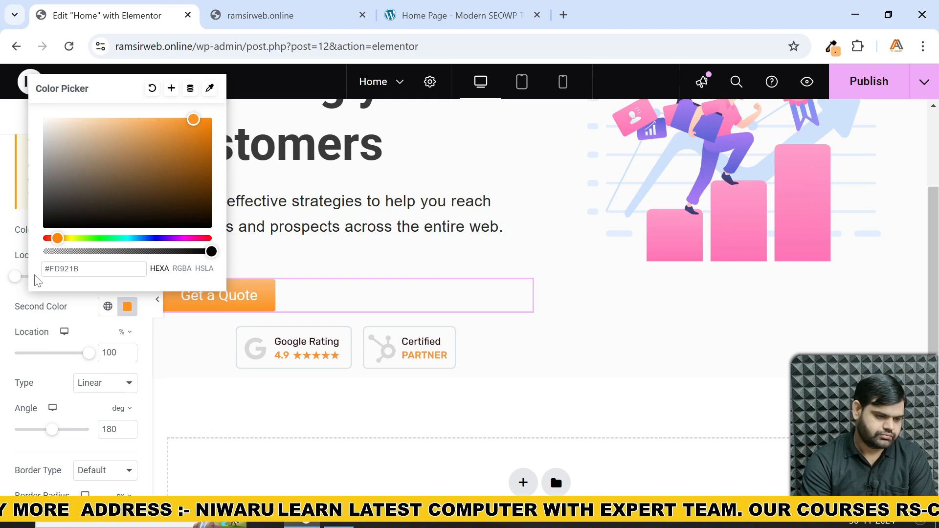
left_click(13, 269)
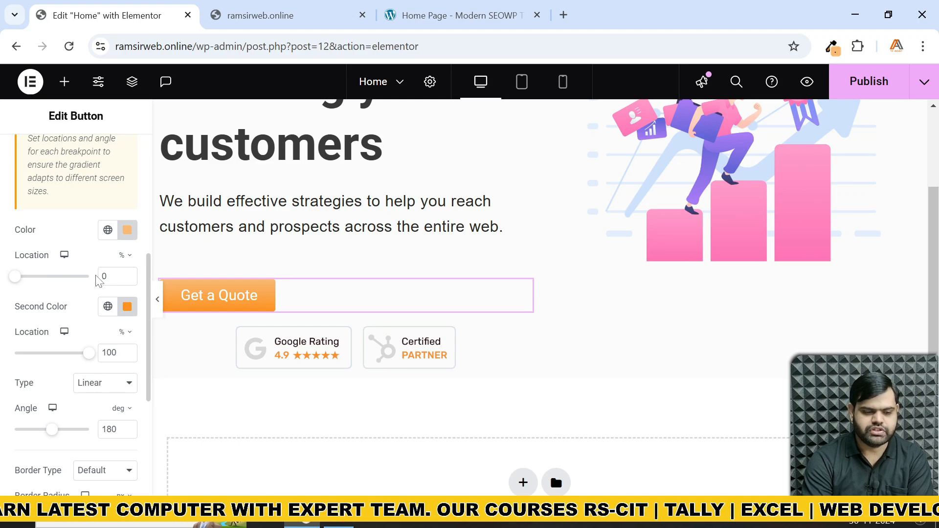
- Set the button's border radius to 15 px on all four corners with the values linked
scroll(101, 371, "down", 2)
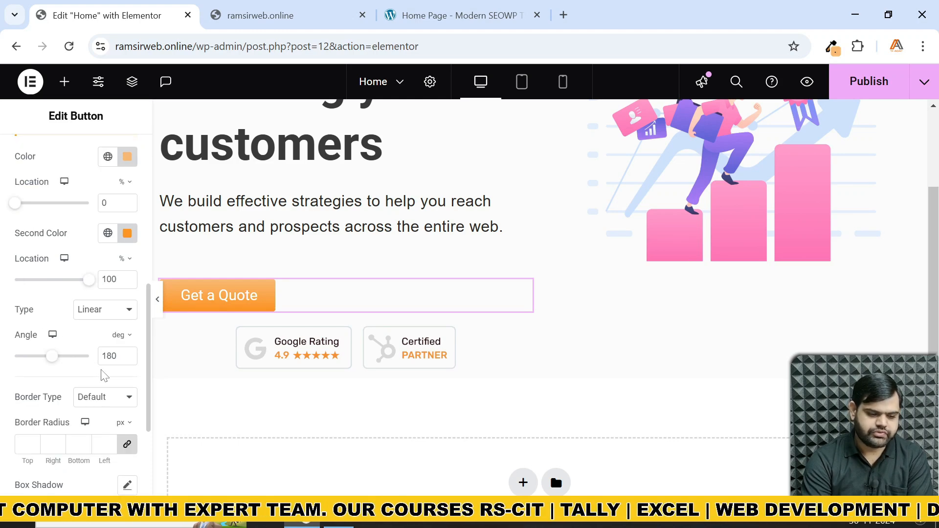
scroll(103, 376, "down", 2)
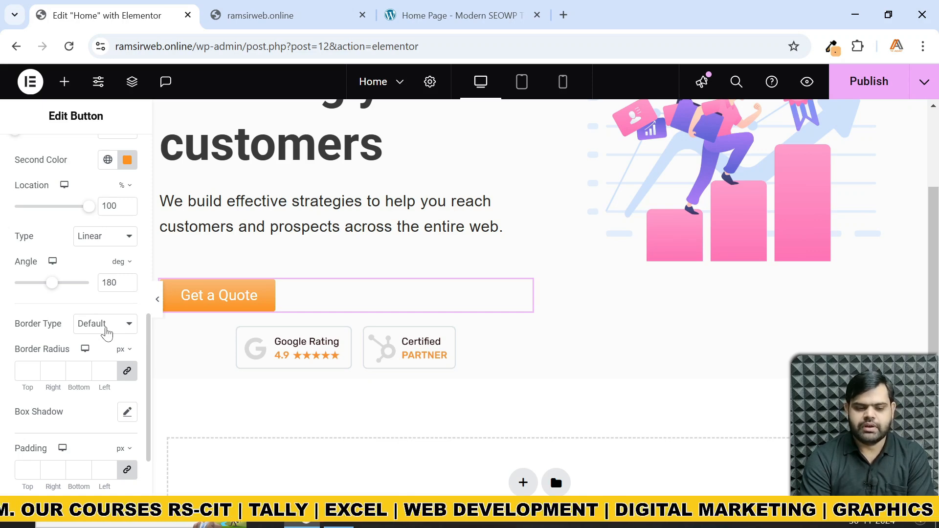
left_click(126, 373)
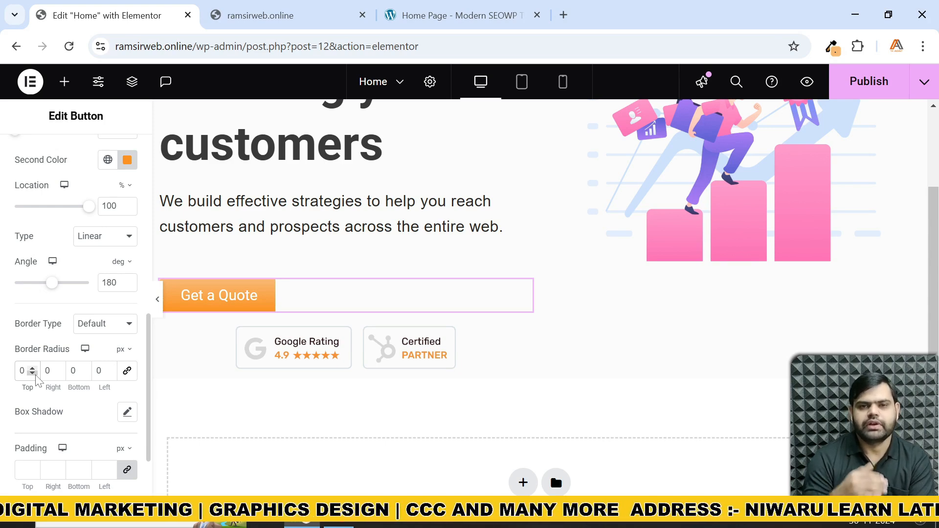
left_click(126, 376)
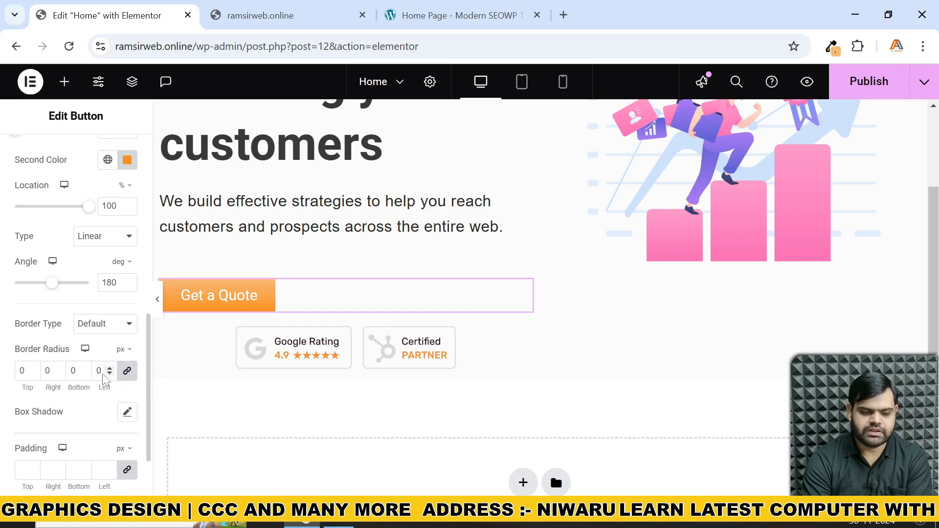
left_click(32, 368)
double_click(34, 369)
left_click(34, 368)
left_click(34, 368)
left_click(34, 369)
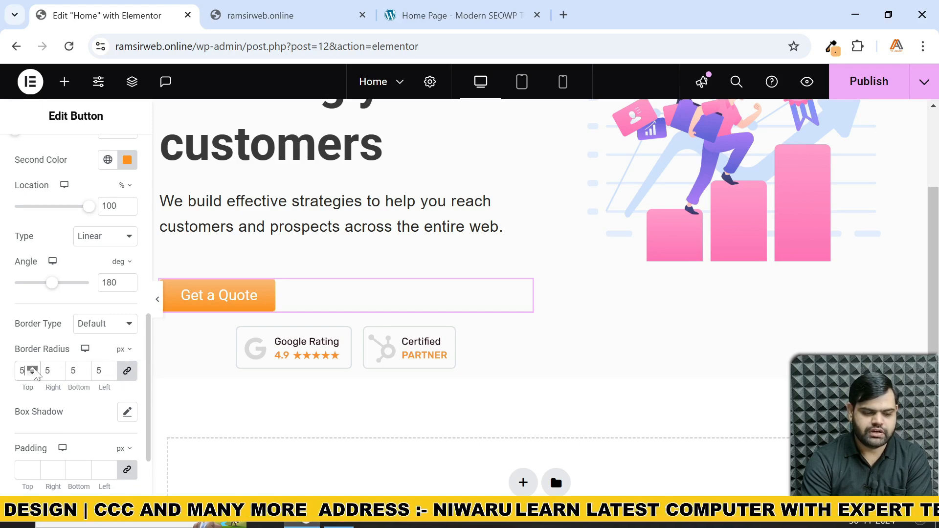
left_click(34, 369)
left_click(34, 368)
left_click(34, 368)
left_click(34, 368)
left_click(34, 369)
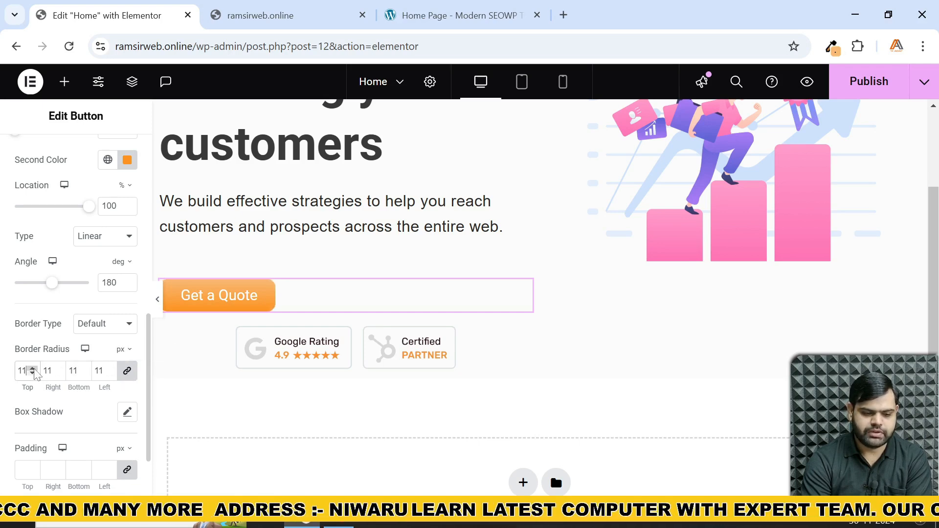
left_click(33, 368)
left_click(34, 369)
left_click(33, 369)
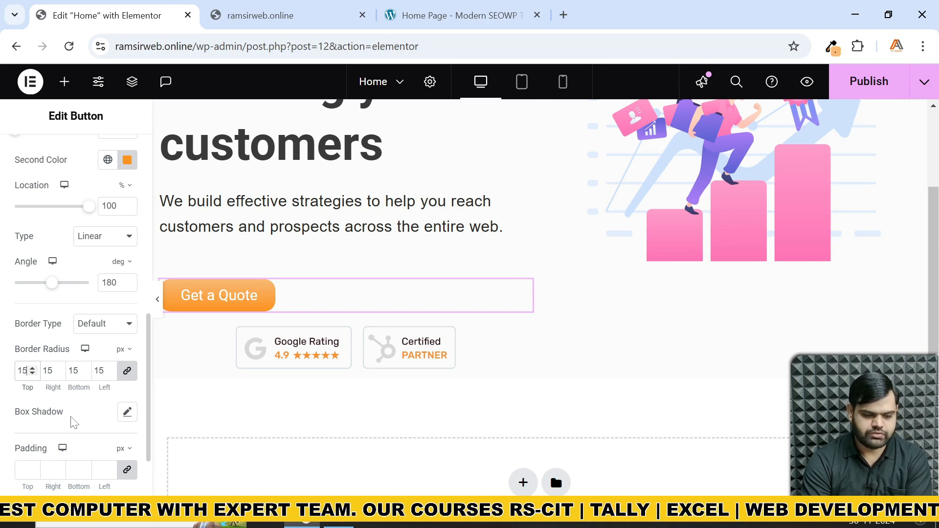
- Set the button's padding to 15 px on all four sides with the values linked
scroll(57, 421, "down", 2)
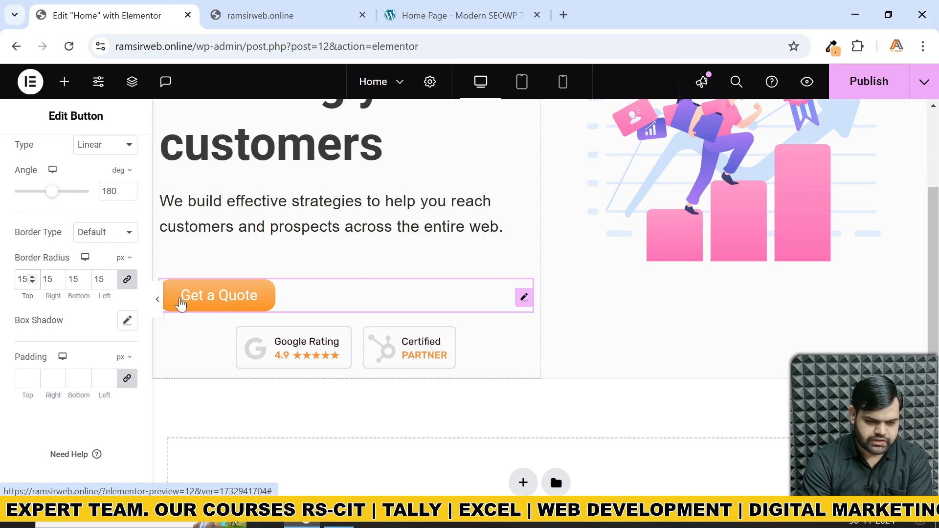
left_click(126, 383)
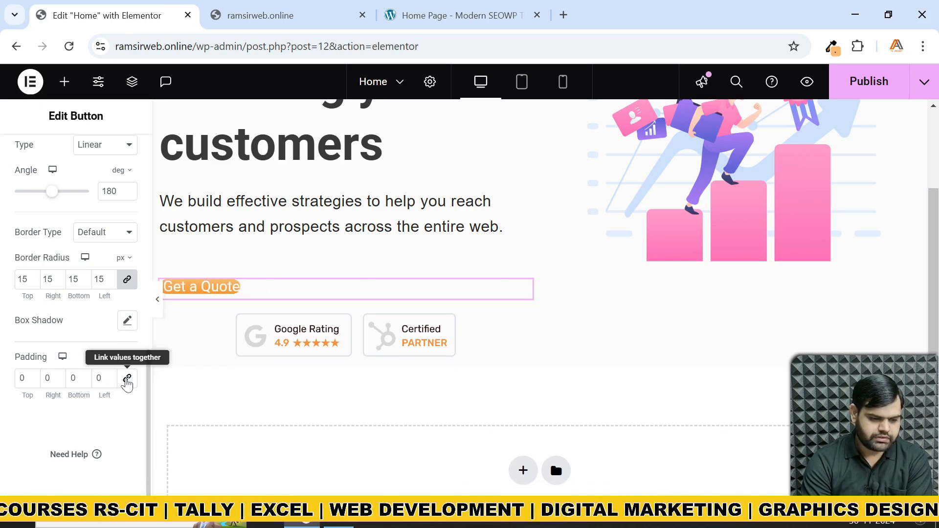
left_click(126, 380)
left_click(34, 377)
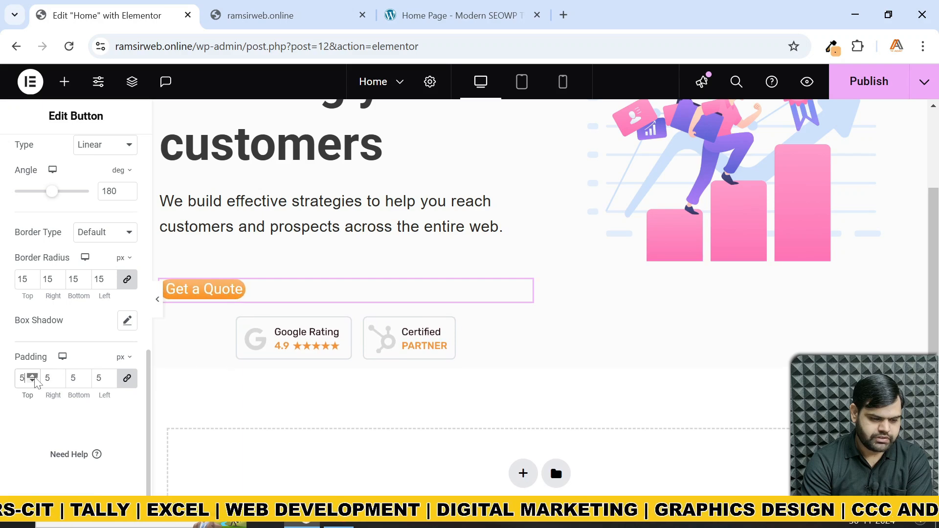
left_click(33, 376)
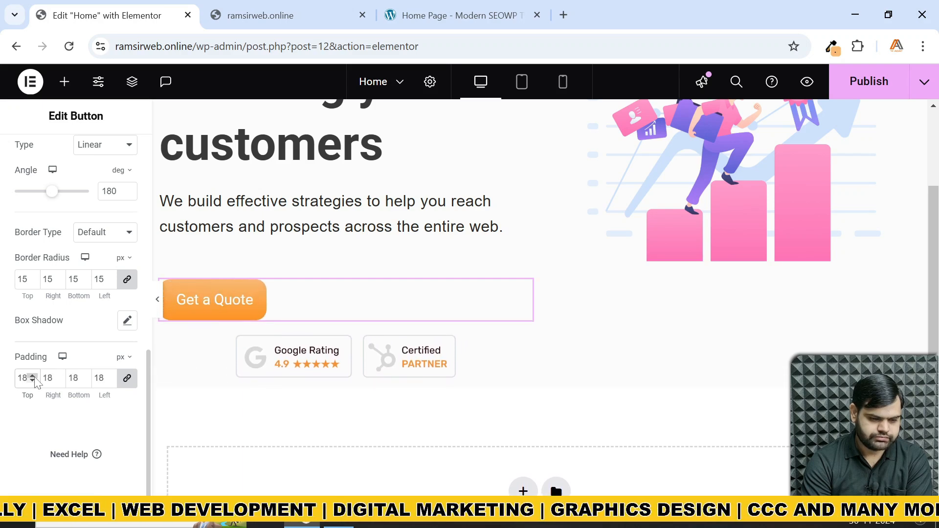
left_click(34, 380)
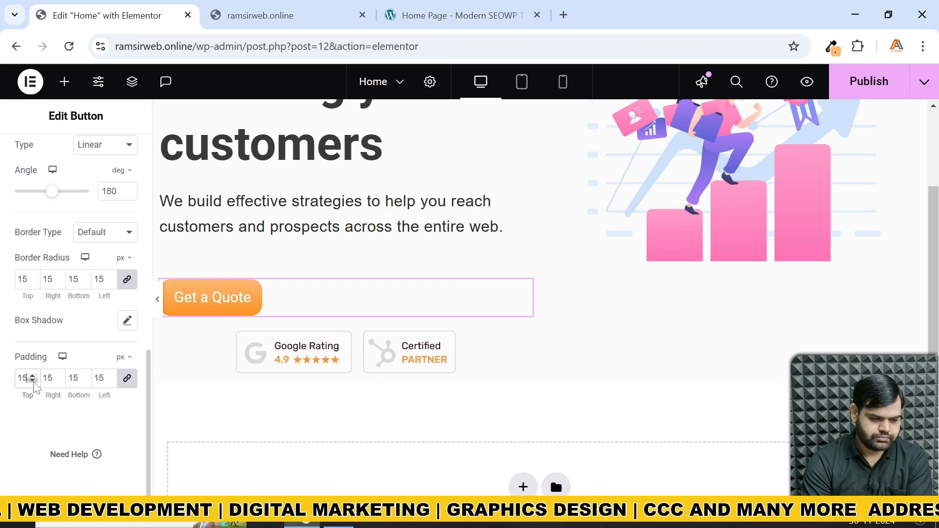
- Unlink the button's padding values and set its right and left padding to 20 px each
left_click(127, 381)
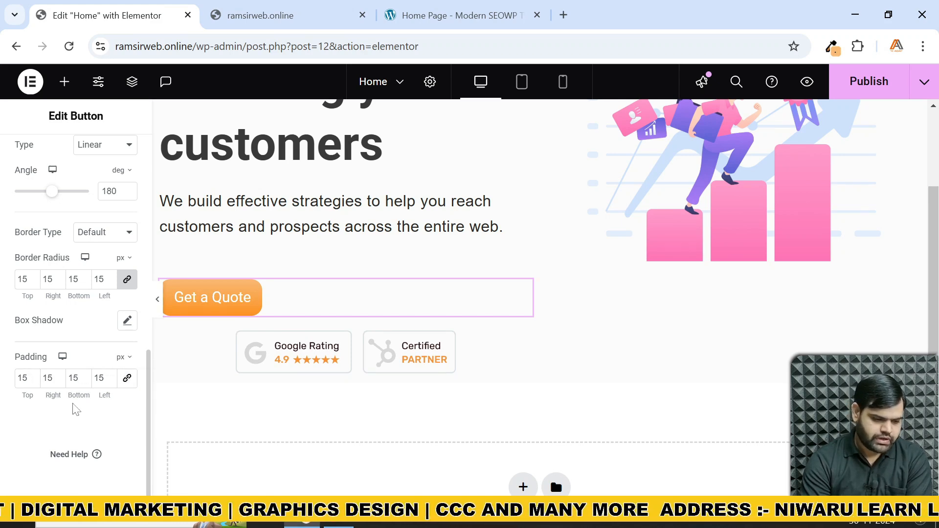
left_click(58, 376)
left_click(58, 376)
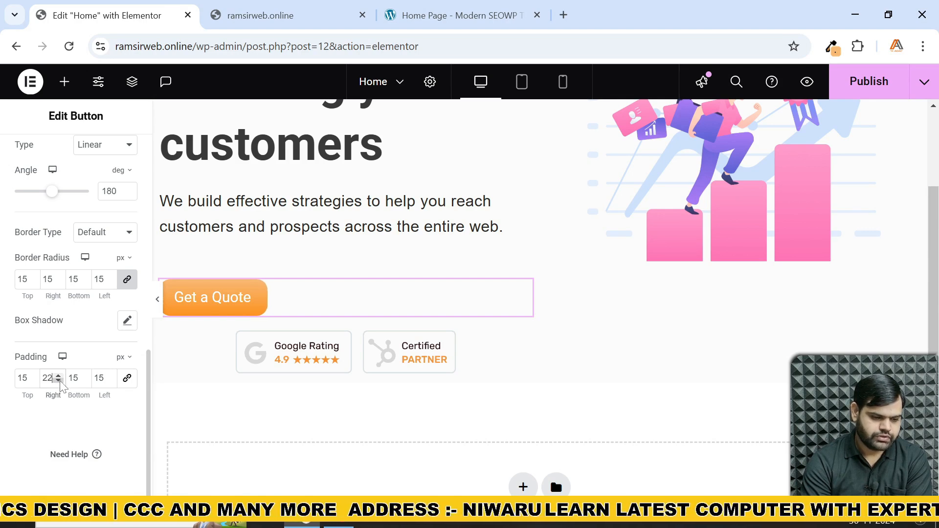
left_click(60, 380)
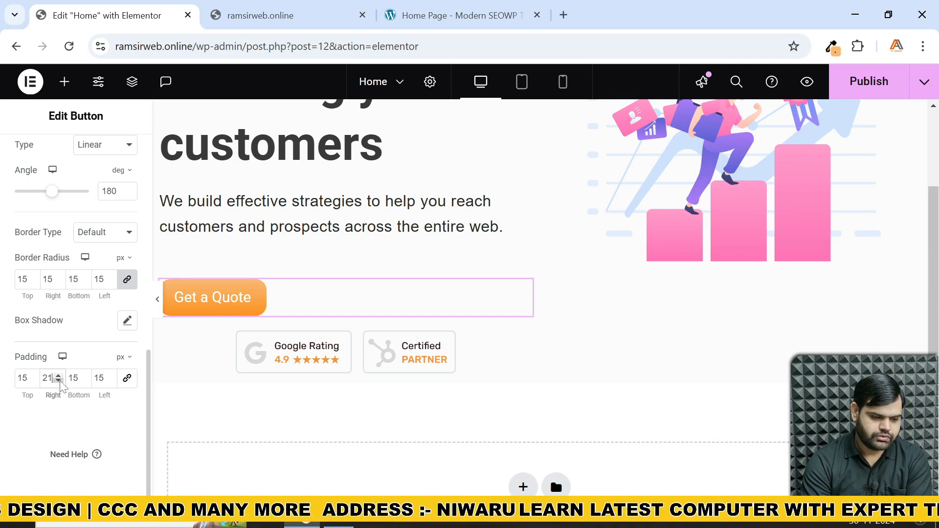
left_click(110, 376)
left_click(109, 376)
left_click(109, 376)
left_click(110, 376)
left_click(109, 377)
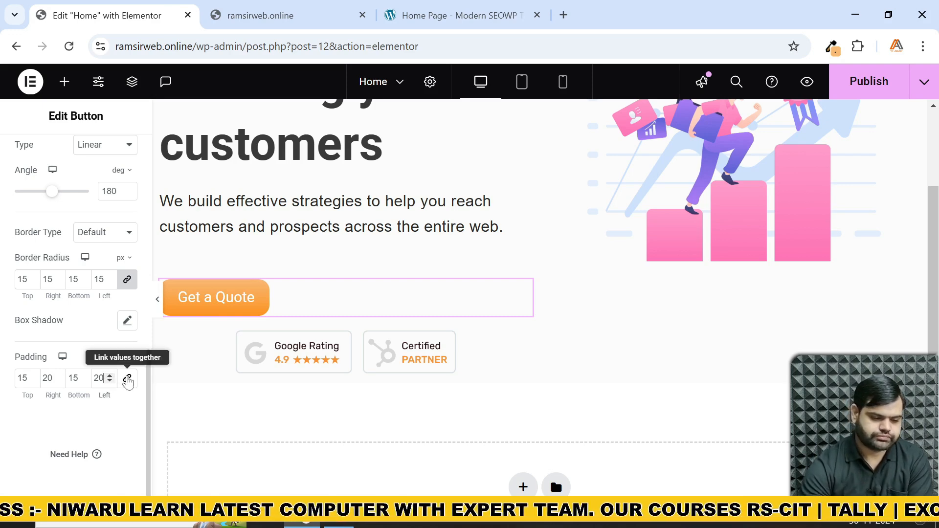
- Set the button's background type to gradient for the hover state
scroll(85, 417, "up", 8)
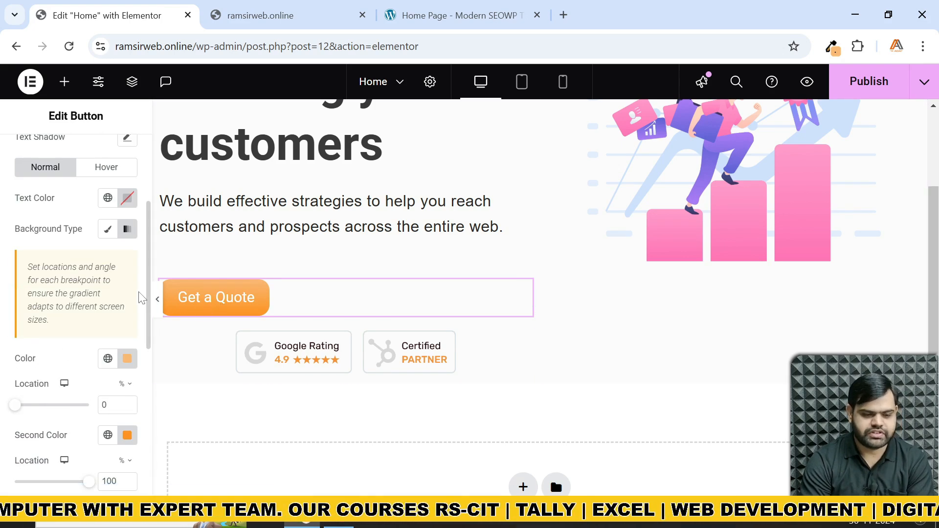
scroll(51, 292, "up", 3)
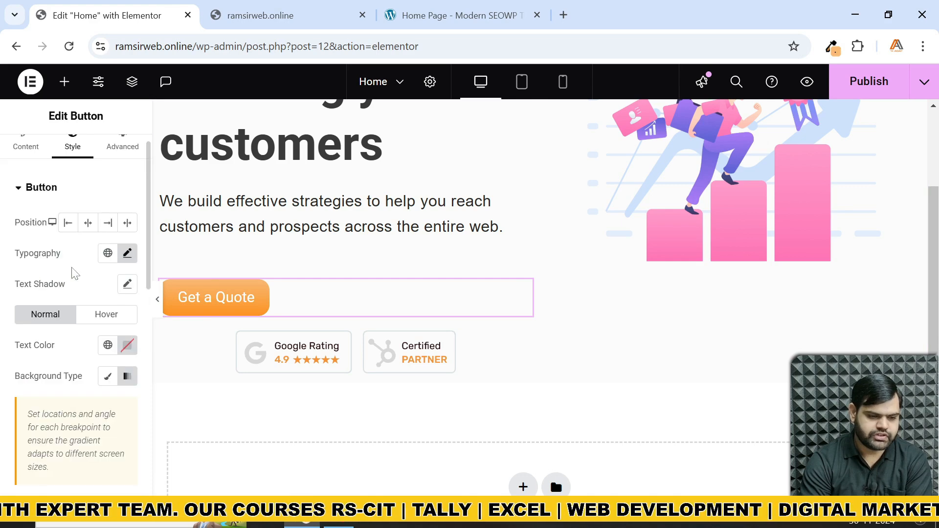
left_click(103, 315)
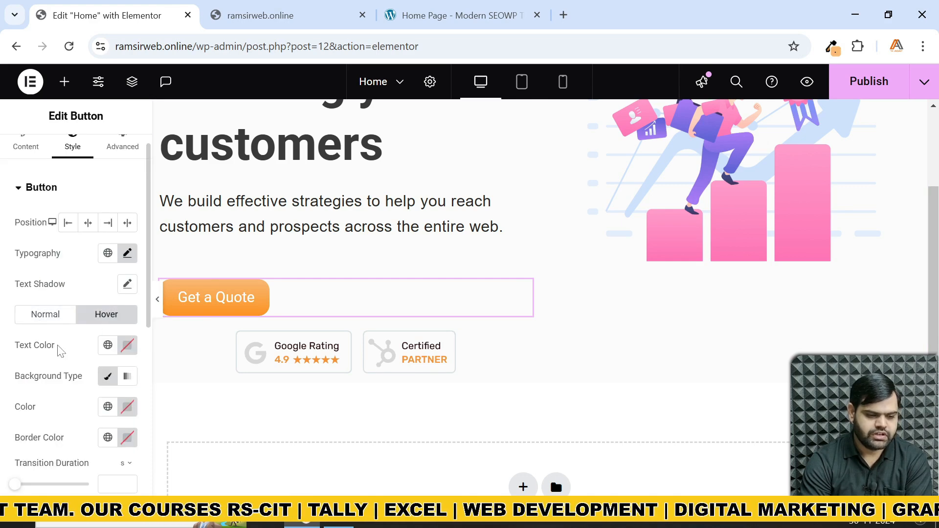
scroll(60, 350, "down", 2)
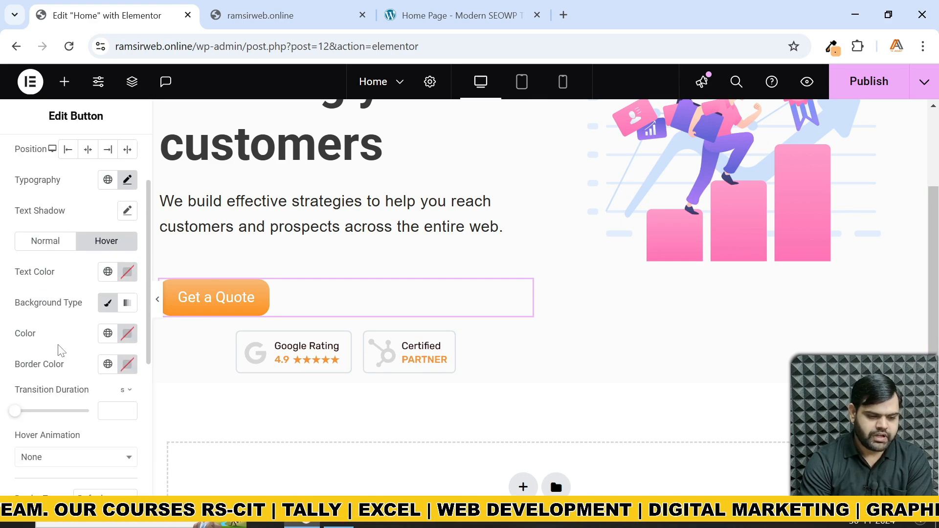
left_click(129, 311)
scroll(117, 338, "down", 3)
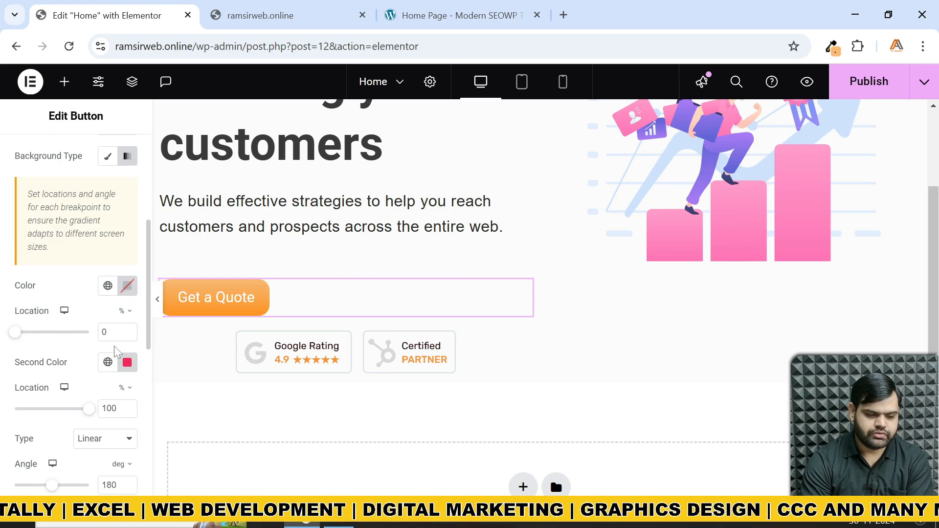
- Sample pink #FC63B4 from the reference page's hovered "Get a Quote" button and use its lighter shade #F78FC6 as the first hover gradient color
left_click(129, 296)
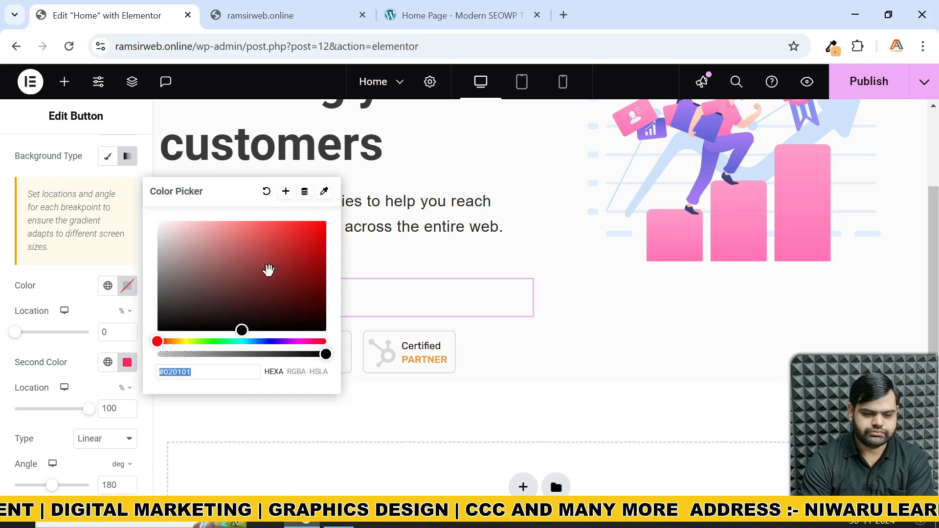
left_click_drag(224, 260, 210, 228)
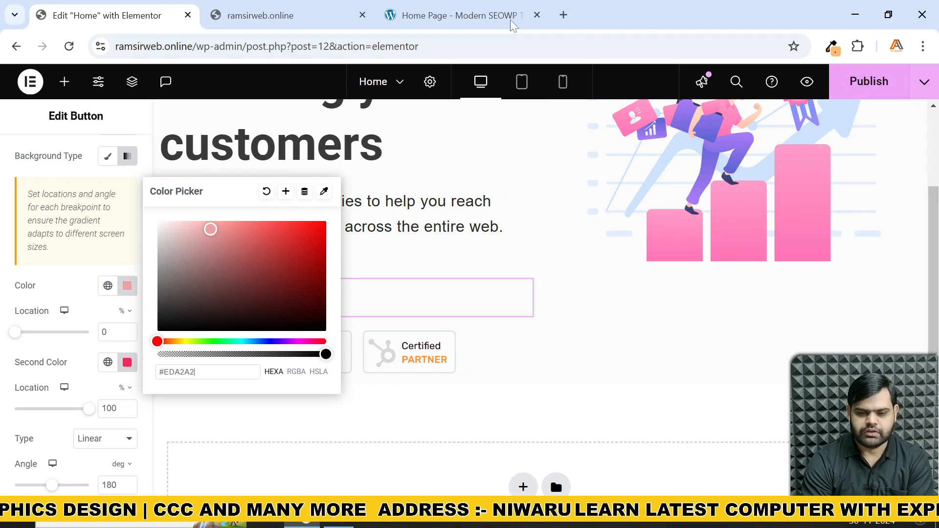
left_click(487, 12)
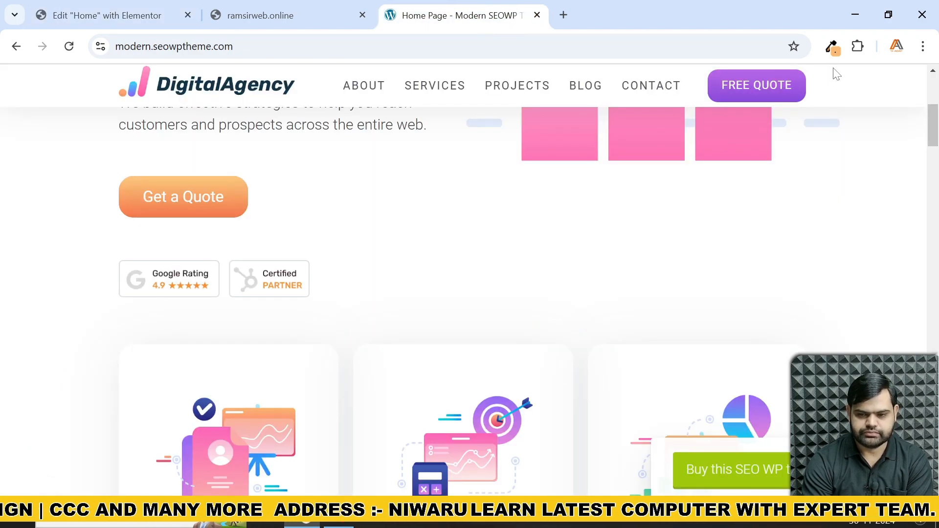
left_click(832, 48)
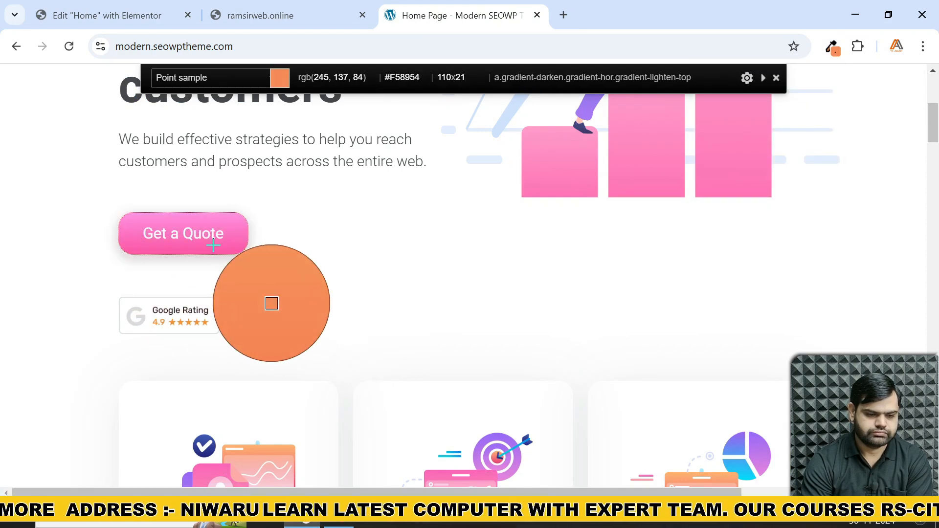
left_click(232, 244)
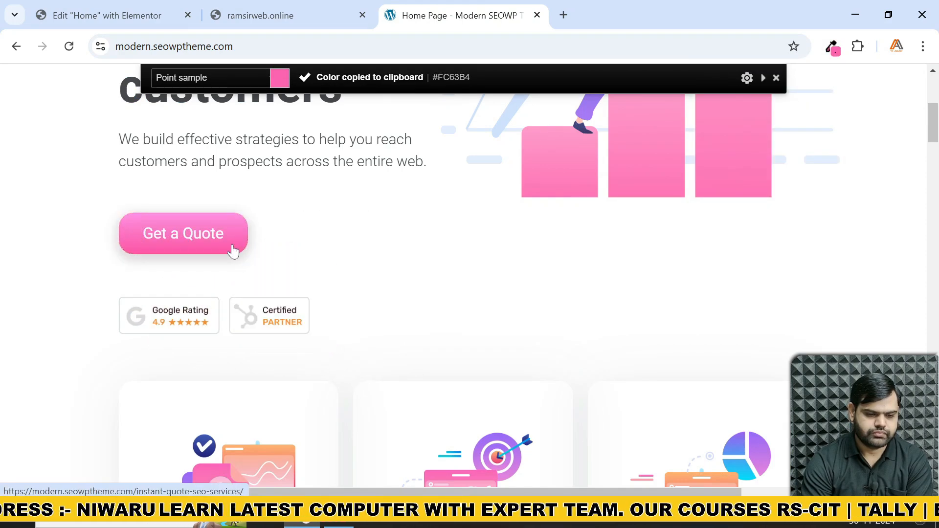
left_click(116, 22)
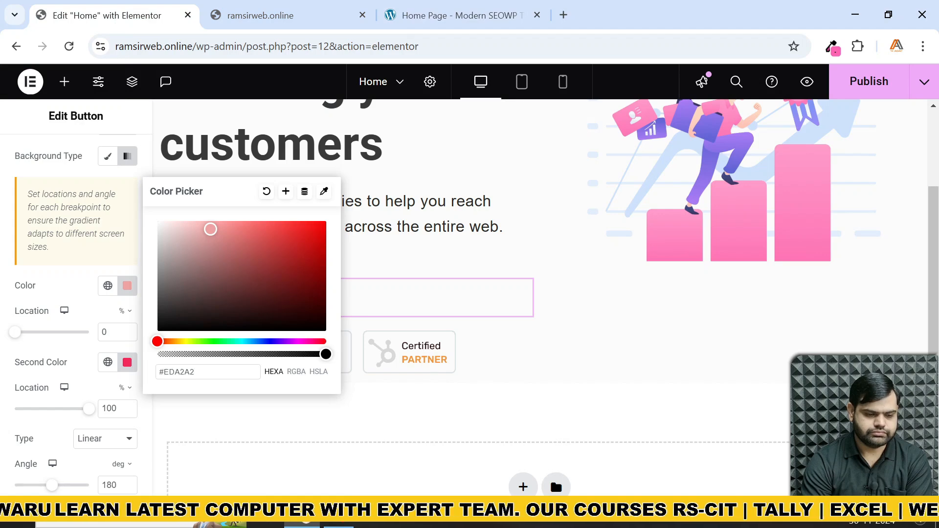
double_click(194, 372)
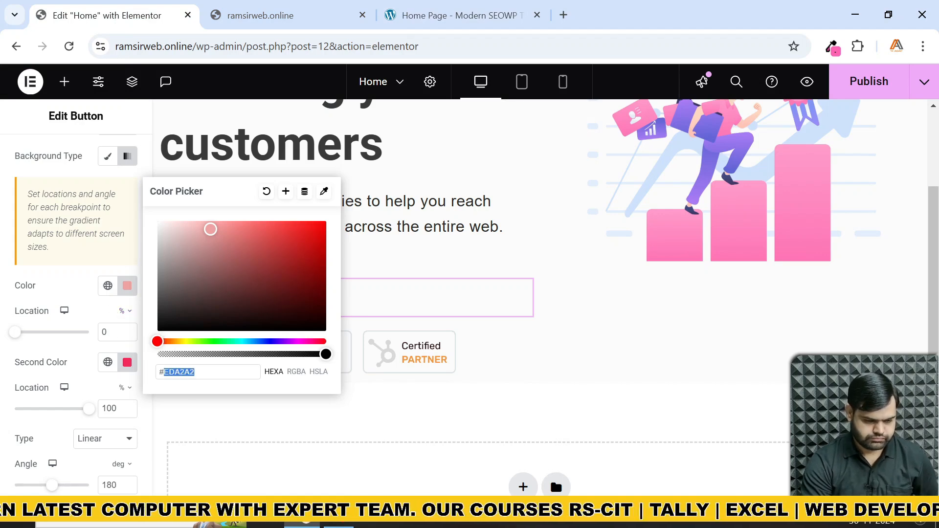
key("ctrl+v")
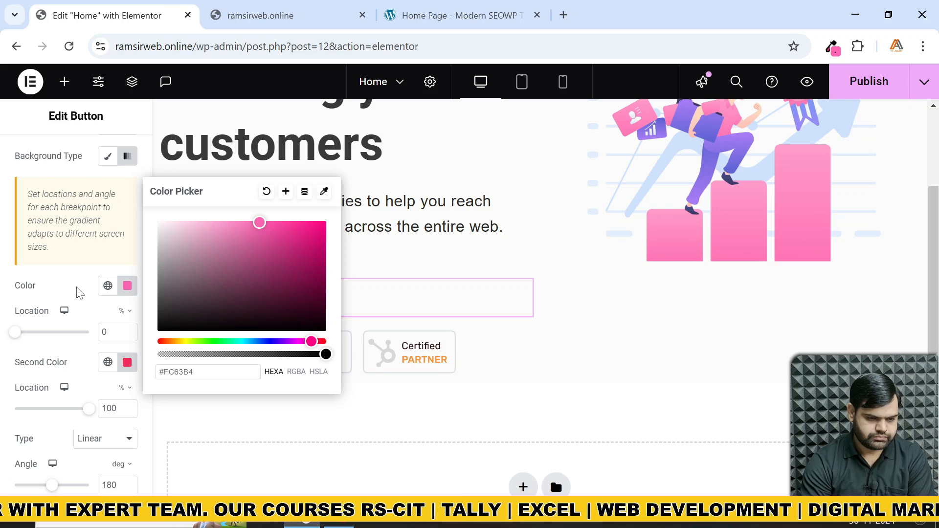
left_click_drag(258, 223, 227, 224)
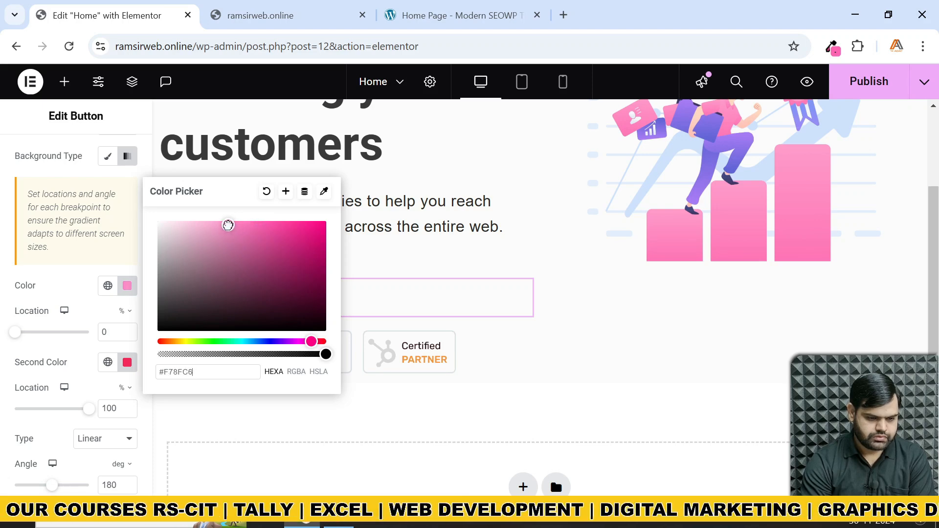
- Set the hover gradient's second color to #F656AB, a slightly deeper shade of the sampled pink #FC63B4
left_click(127, 362)
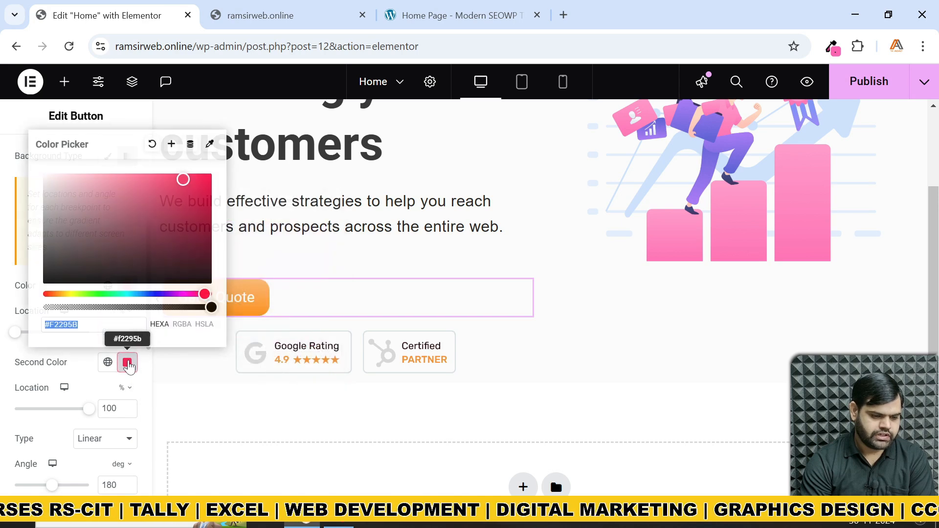
key("ctrl+v")
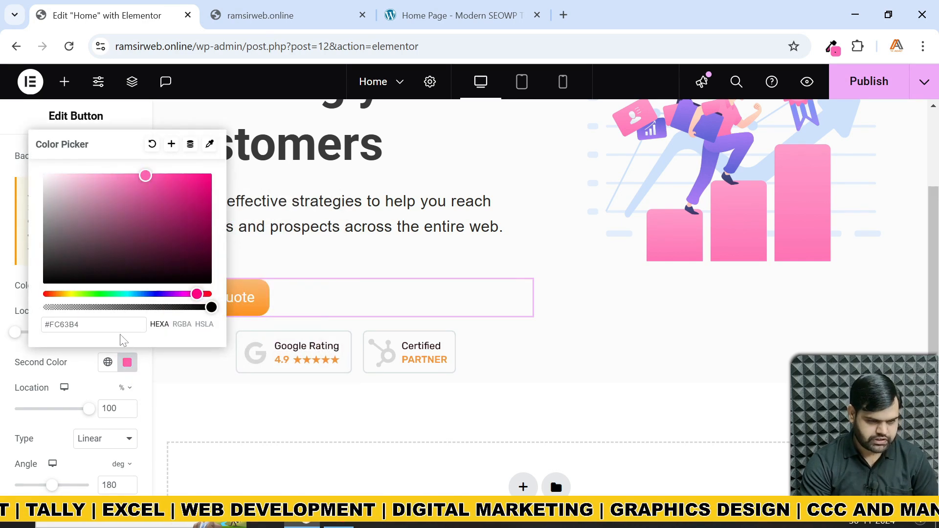
left_click(152, 178)
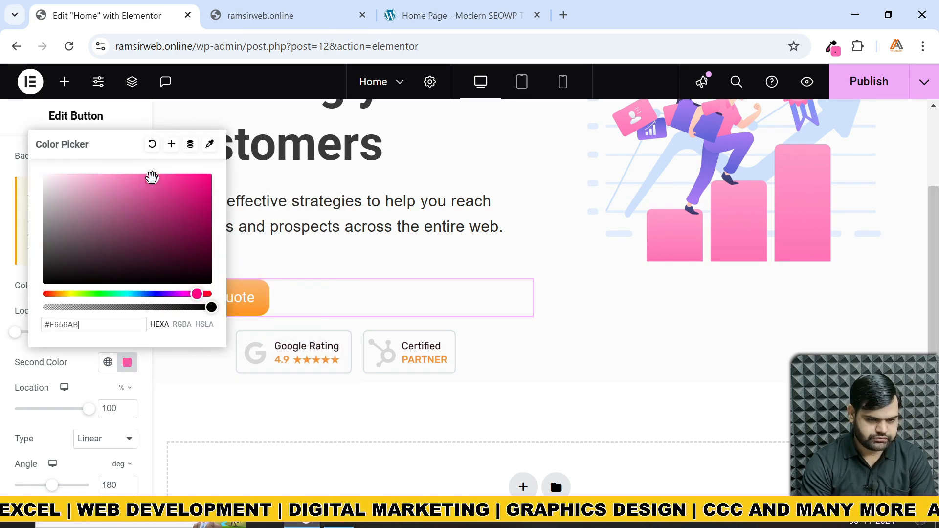
left_click(10, 277)
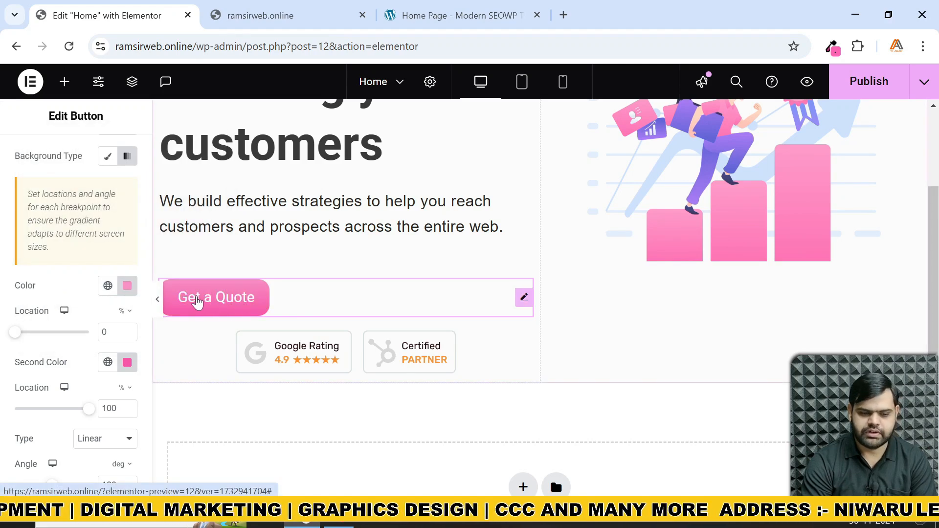
scroll(113, 342, "down", 3)
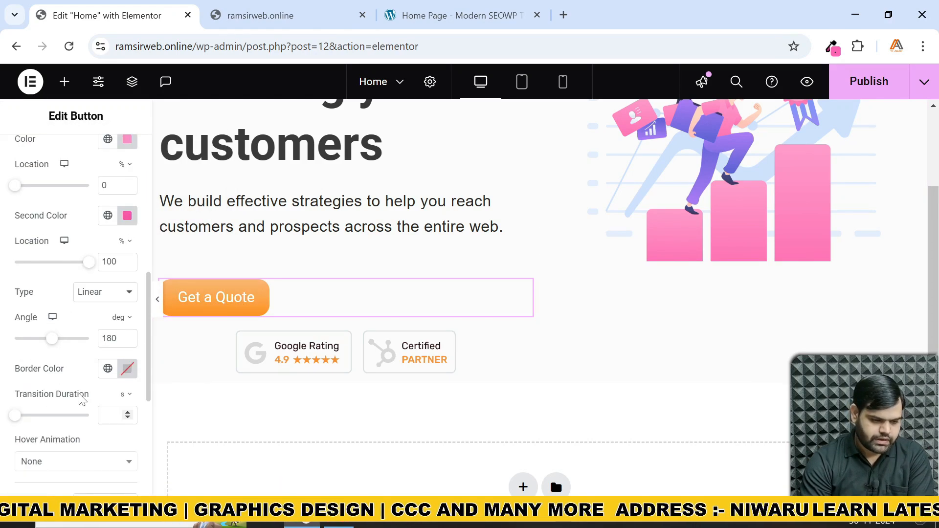
scroll(112, 342, "up", 3)
scroll(118, 313, "up", 5)
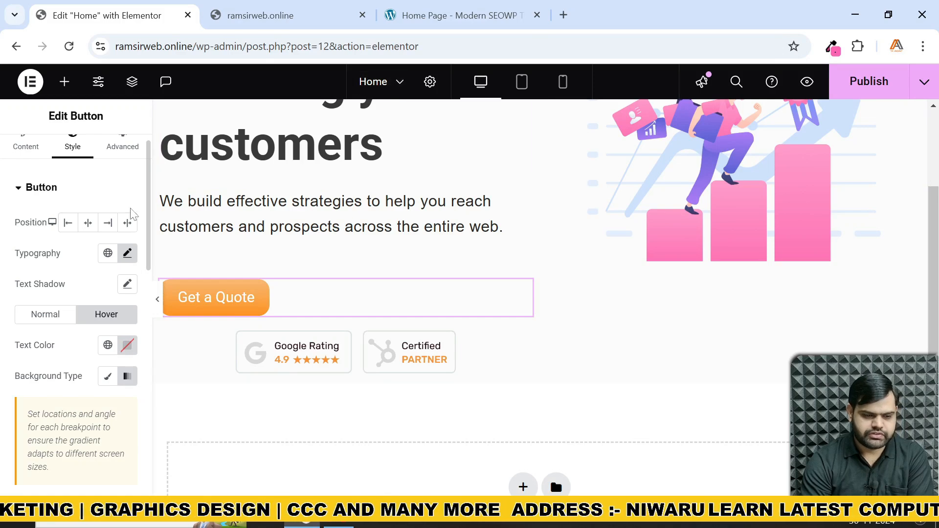
scroll(118, 309, "down", 5)
scroll(117, 311, "down", 3)
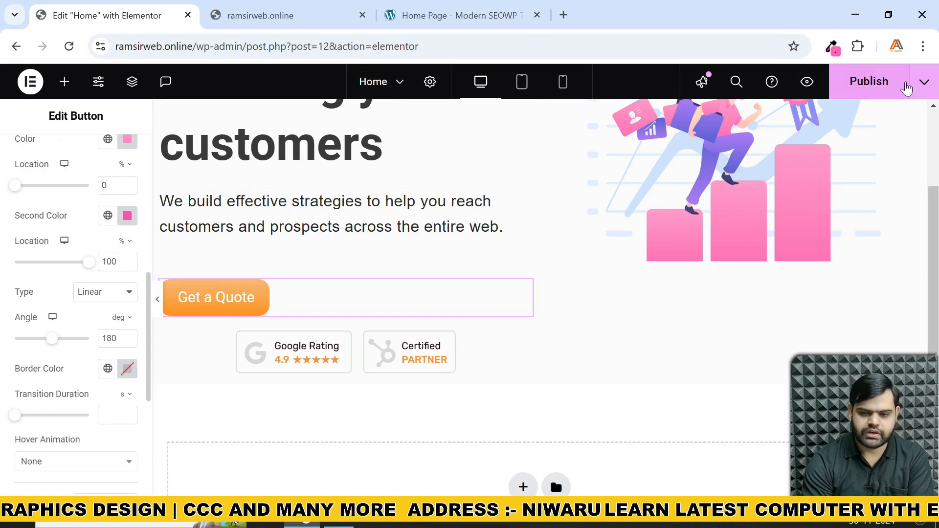
- Publish the Home page changes and reload the live ramsirweb.online site to check the button
left_click(871, 82)
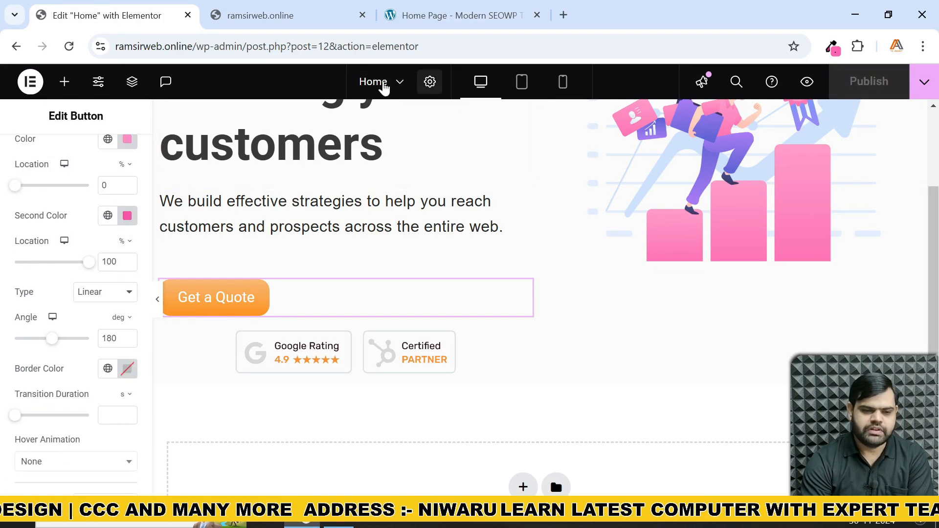
left_click(314, 12)
left_click(69, 47)
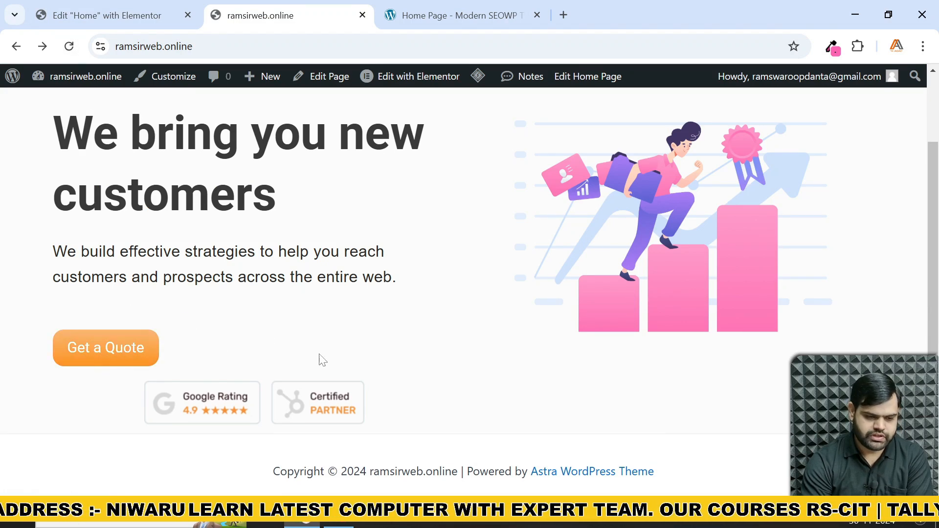
- Back in the Elementor editor, set the rating badges image to a custom resolution, trying a width of 400 before applying 300
left_click(136, 16)
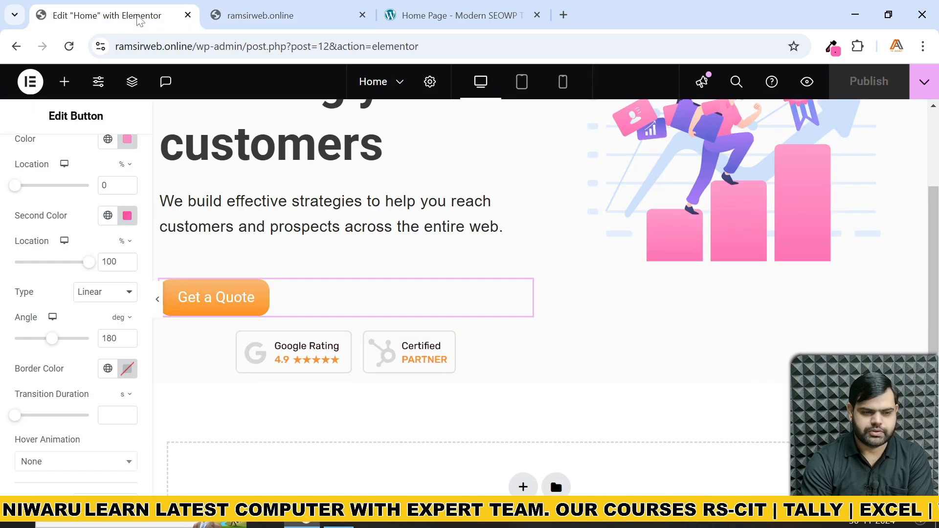
left_click(287, 359)
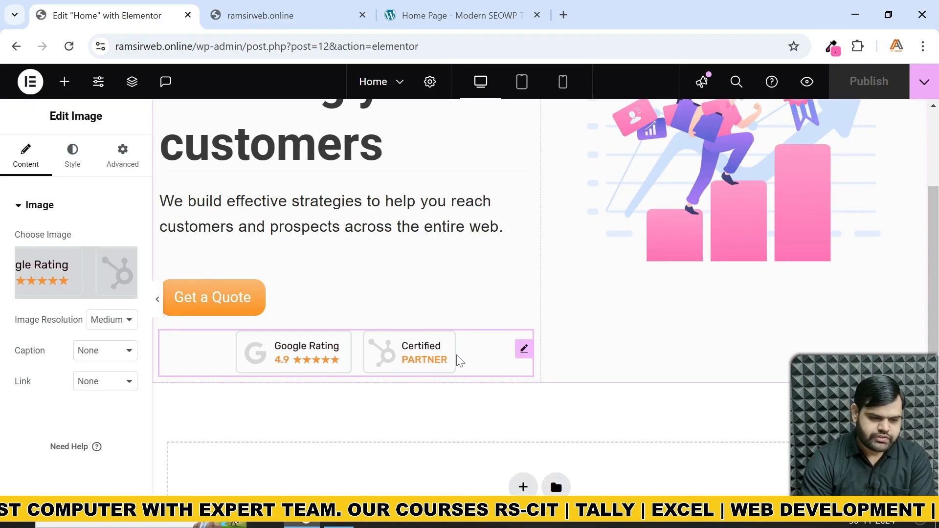
left_click(132, 326)
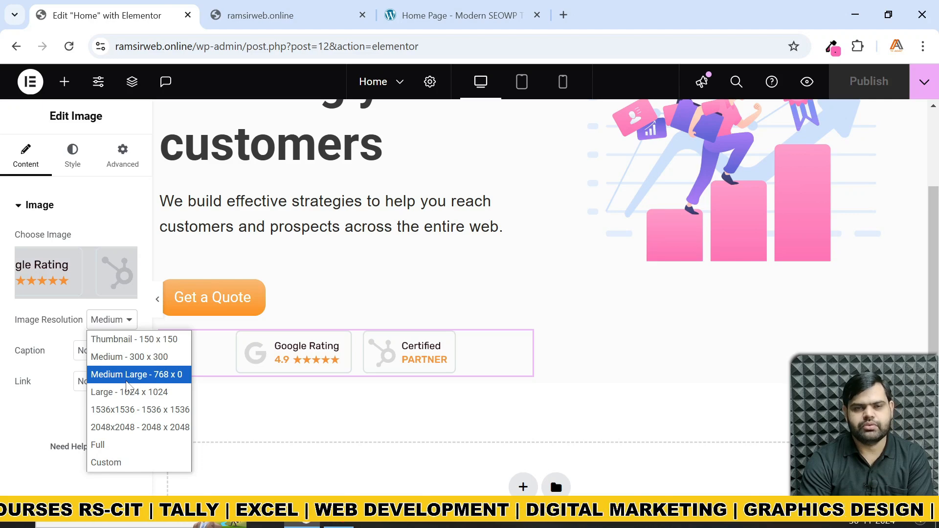
left_click(116, 462)
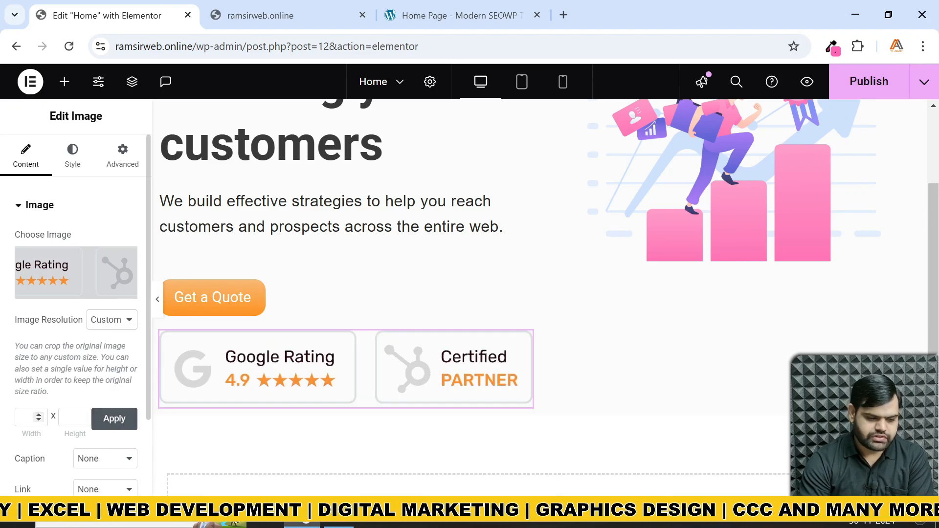
left_click(33, 417)
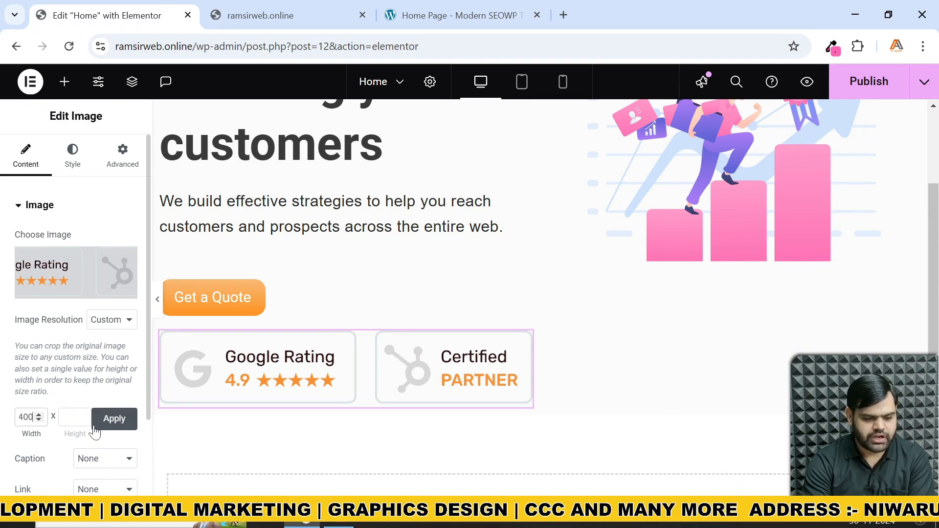
left_click(115, 420)
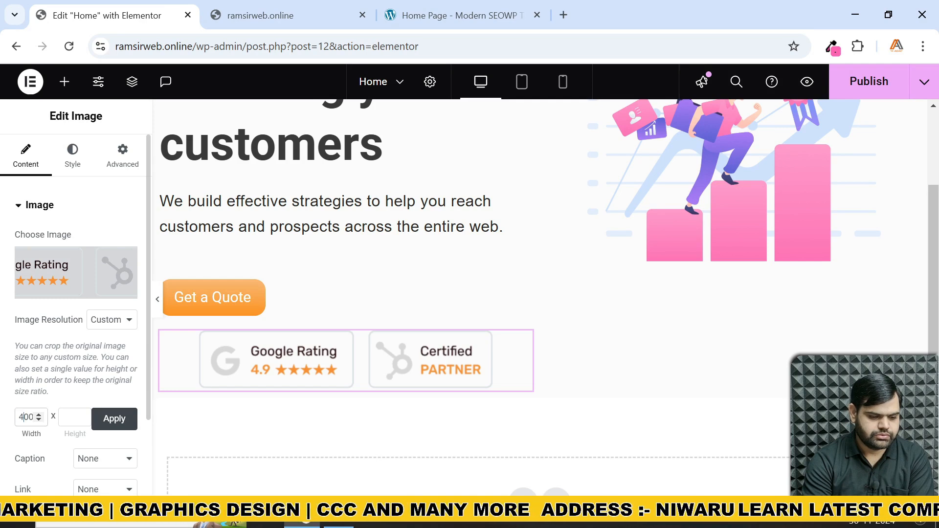
left_click_drag(21, 417, 20, 418)
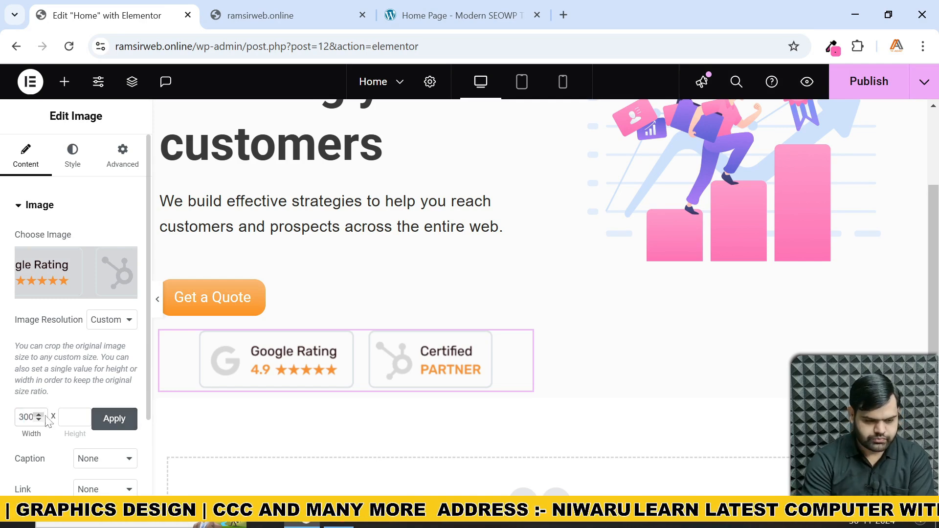
left_click(104, 420)
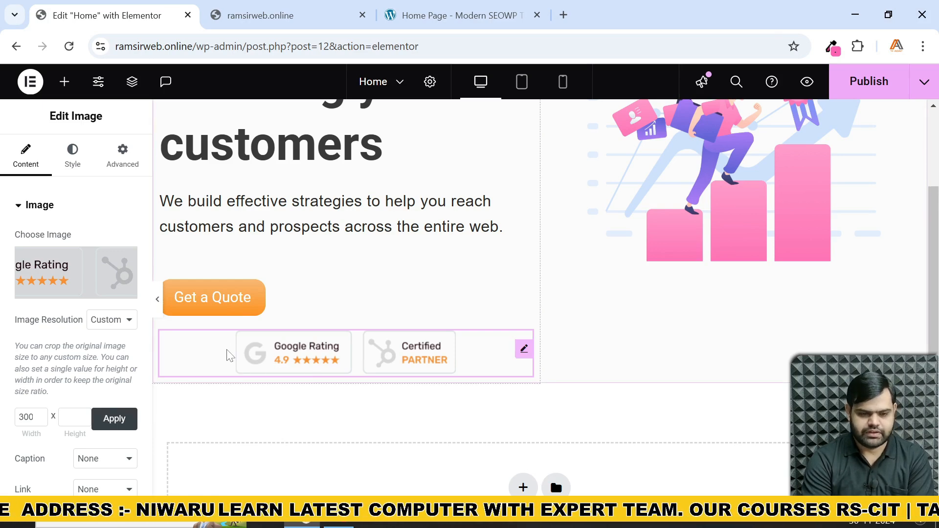
- Left-align the rating badges image within its column and publish the Home page changes
scroll(313, 198, "up", 3)
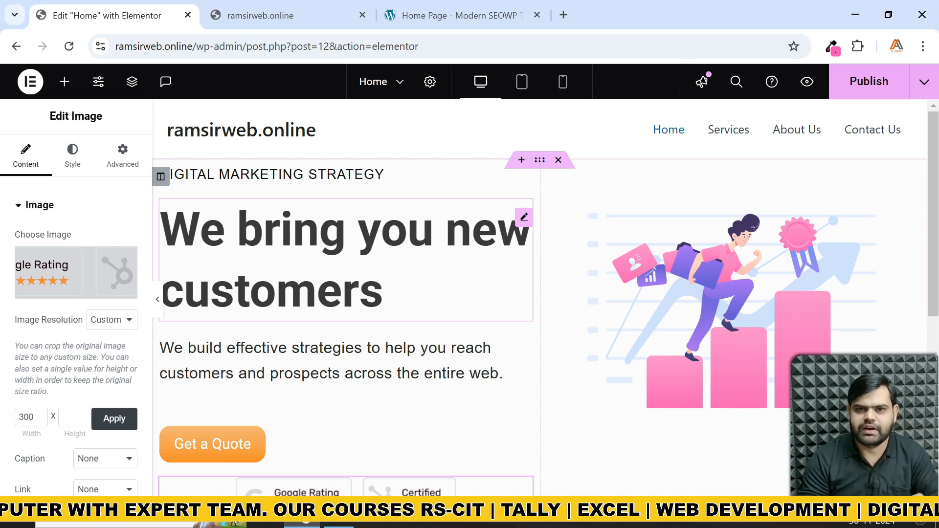
scroll(278, 310, "down", 4)
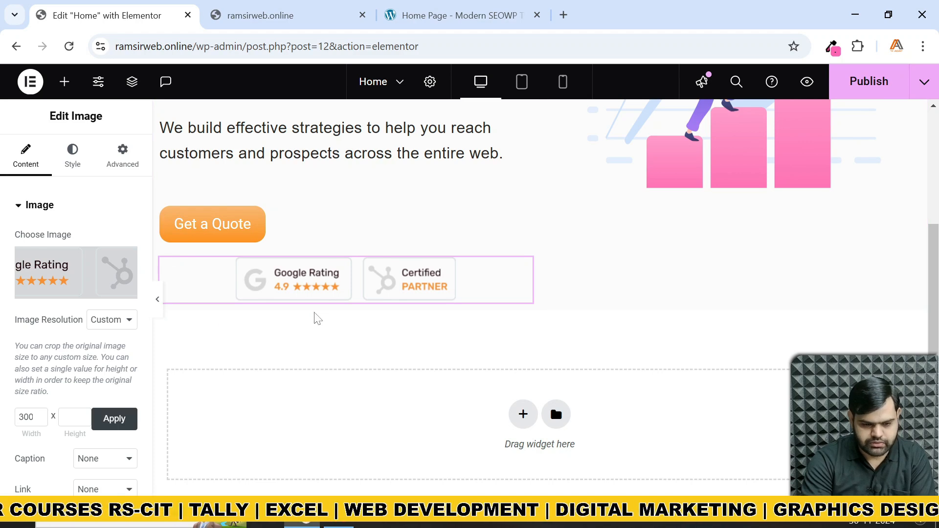
scroll(64, 357, "down", 2)
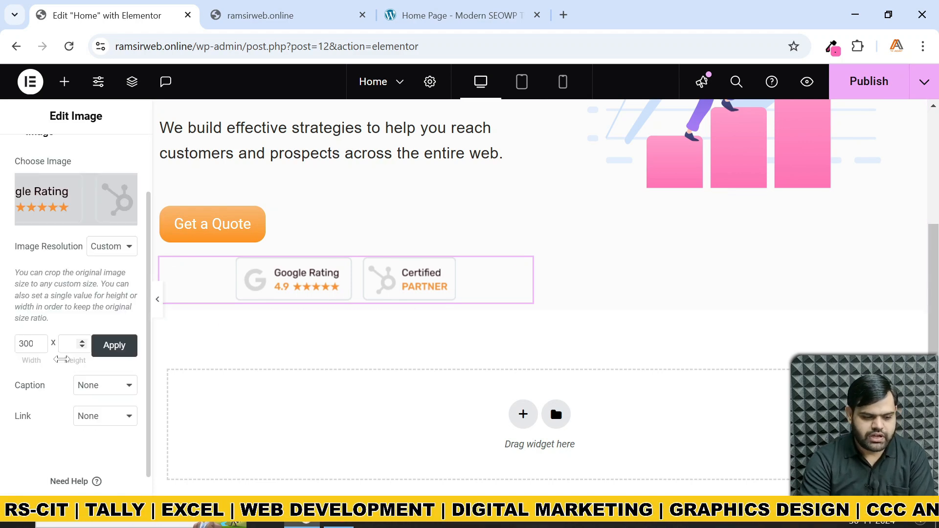
scroll(64, 362, "down", 1)
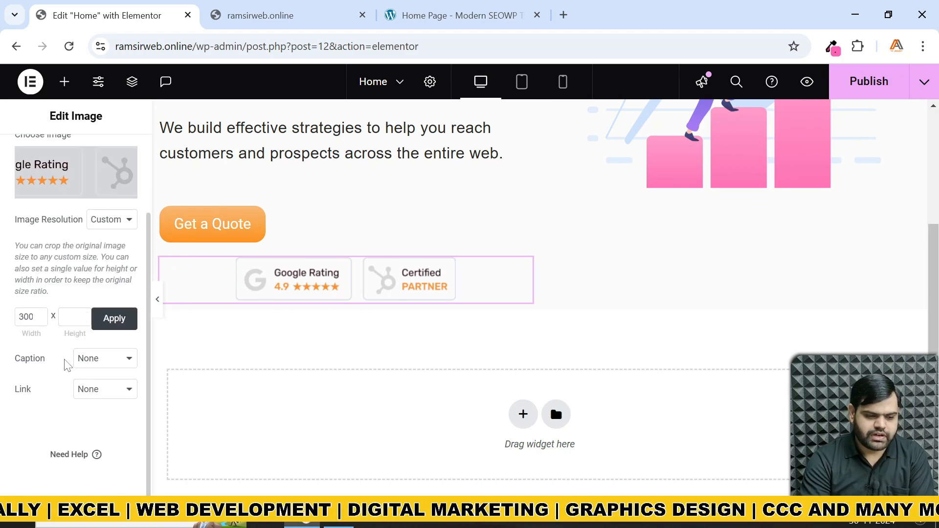
scroll(67, 364, "up", 3)
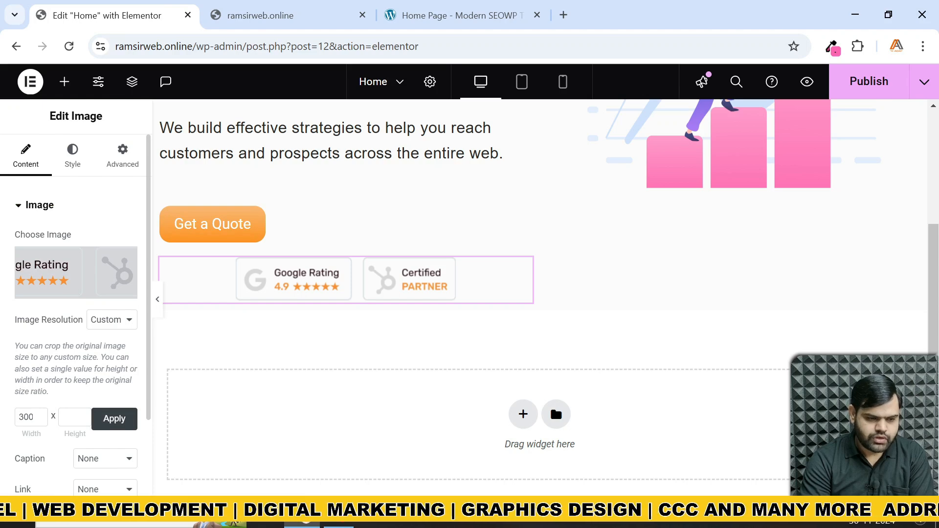
left_click(72, 158)
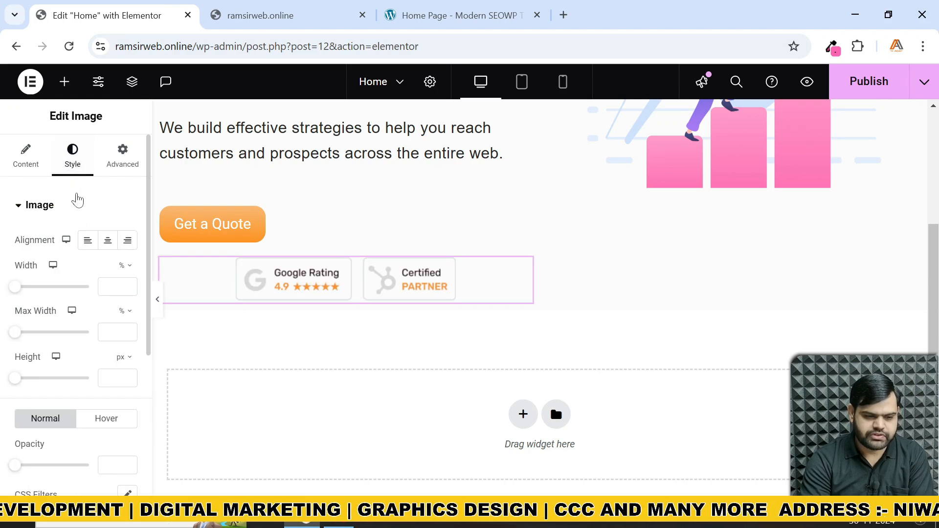
left_click(88, 242)
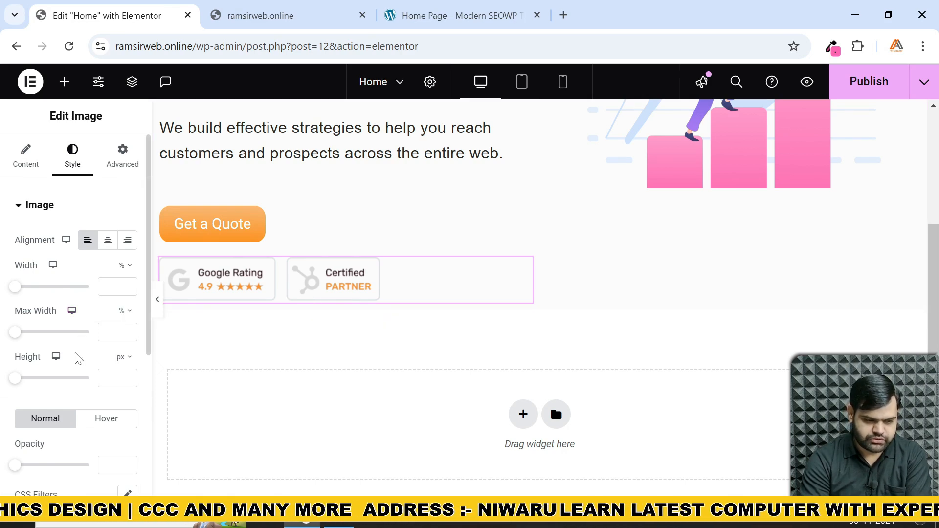
scroll(74, 400, "down", 3)
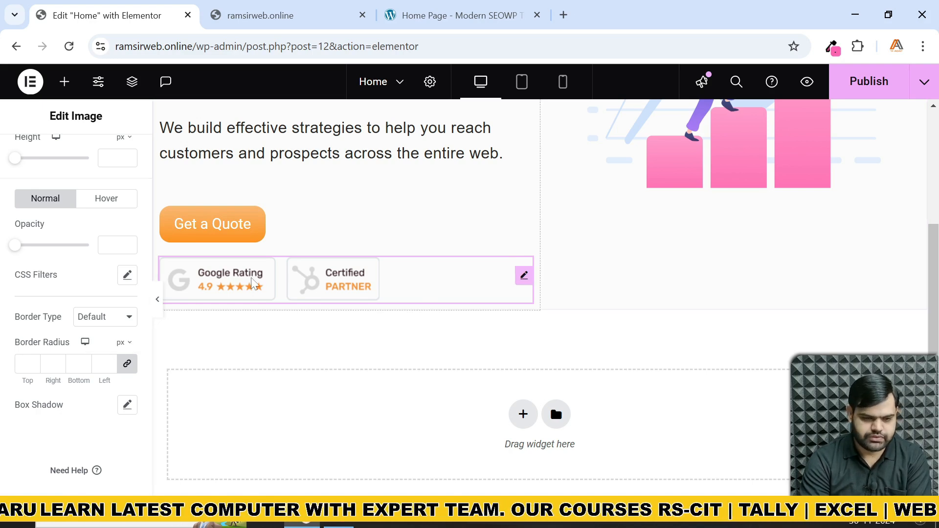
scroll(371, 264, "up", 5)
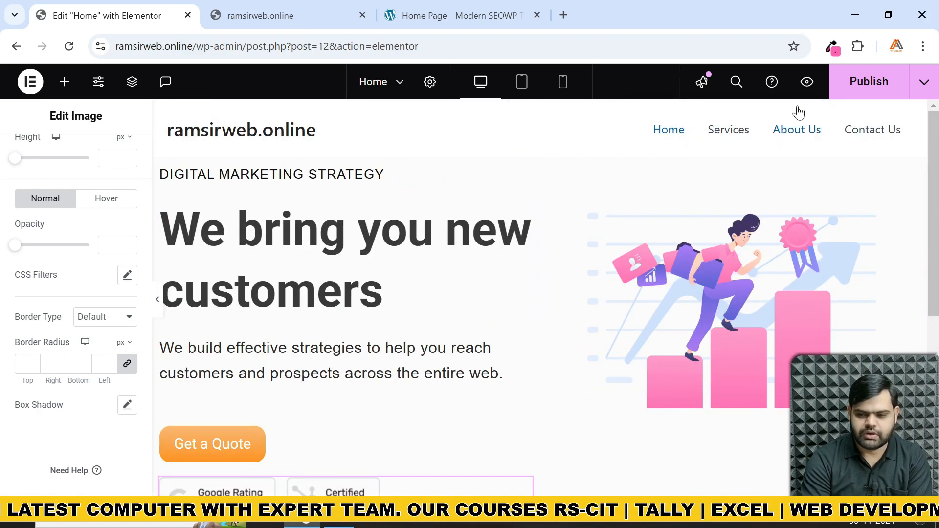
left_click(889, 90)
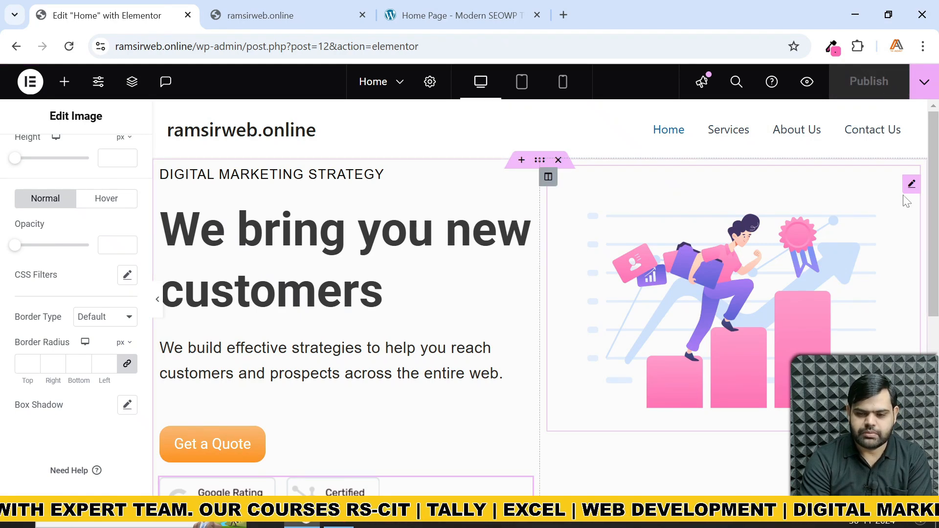
- Set the hero illustration's image resolution to Full and publish the Home page
right_click(905, 185)
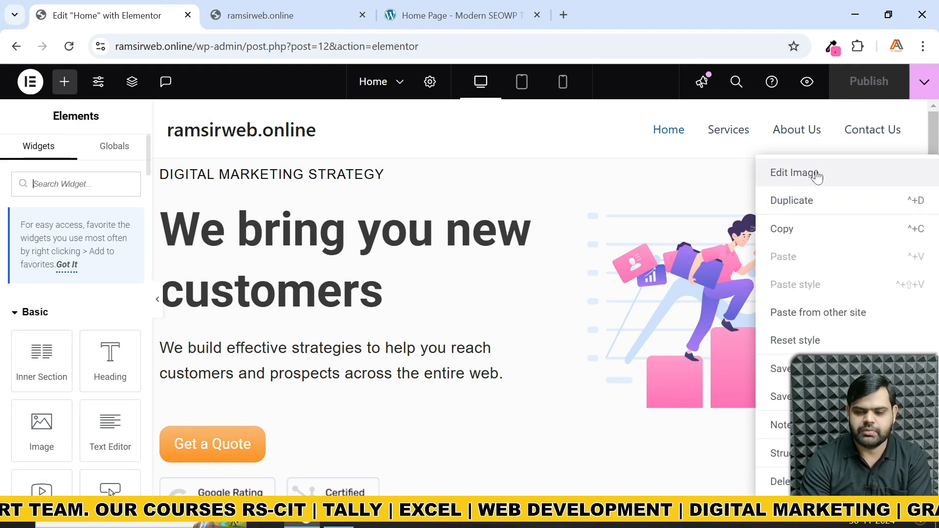
left_click(789, 172)
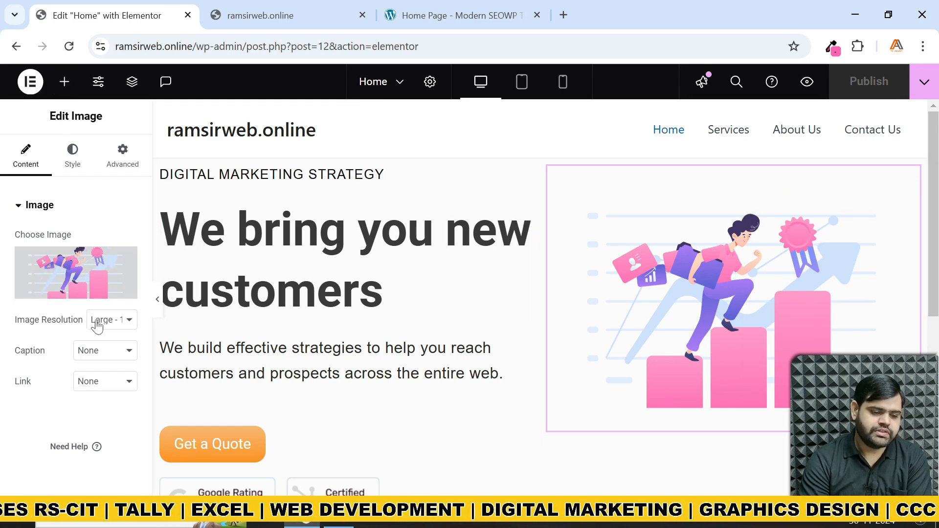
left_click(96, 322)
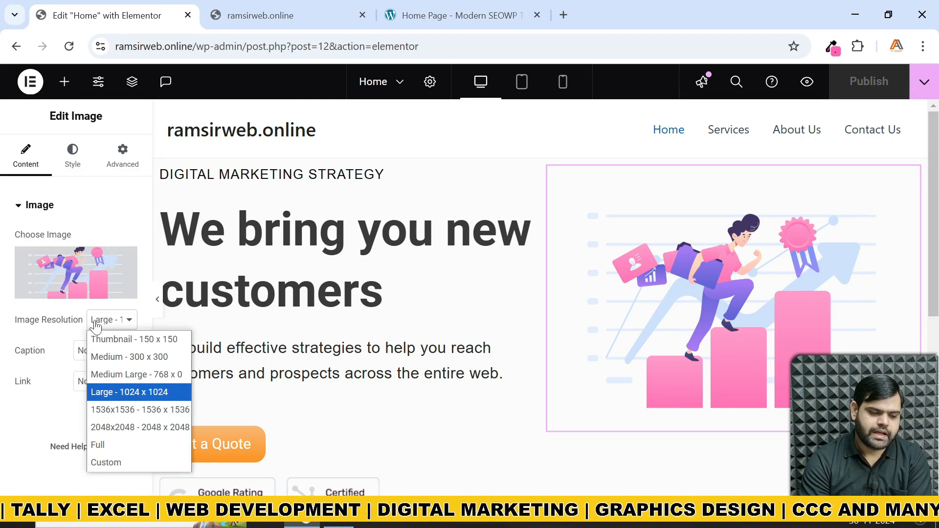
left_click(117, 445)
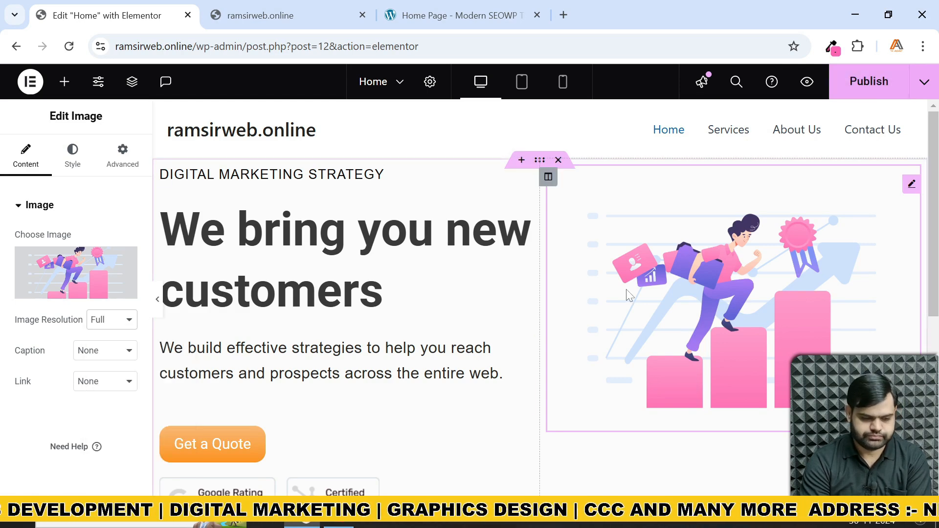
left_click(864, 91)
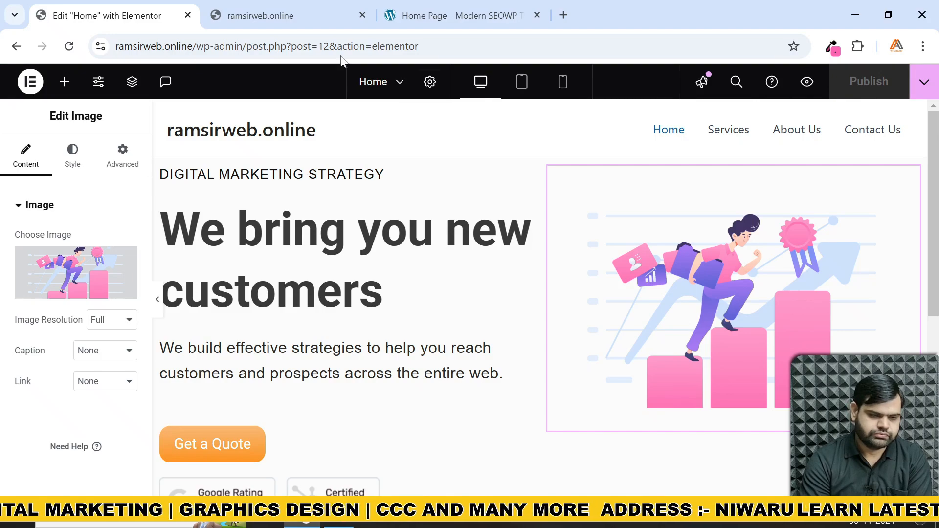
- Reload the live ramsirweb.online page and compare its hero section with the modern.seowptheme.com reference page
left_click(274, 15)
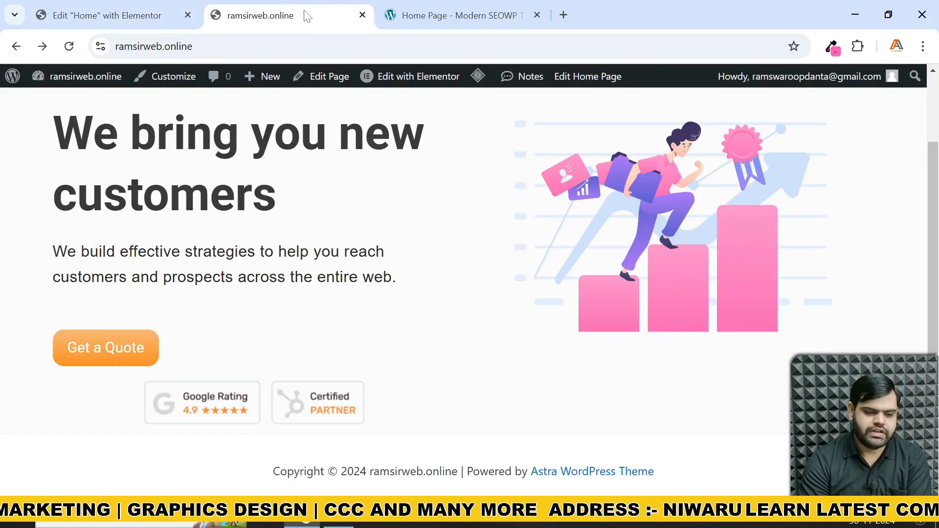
left_click(69, 46)
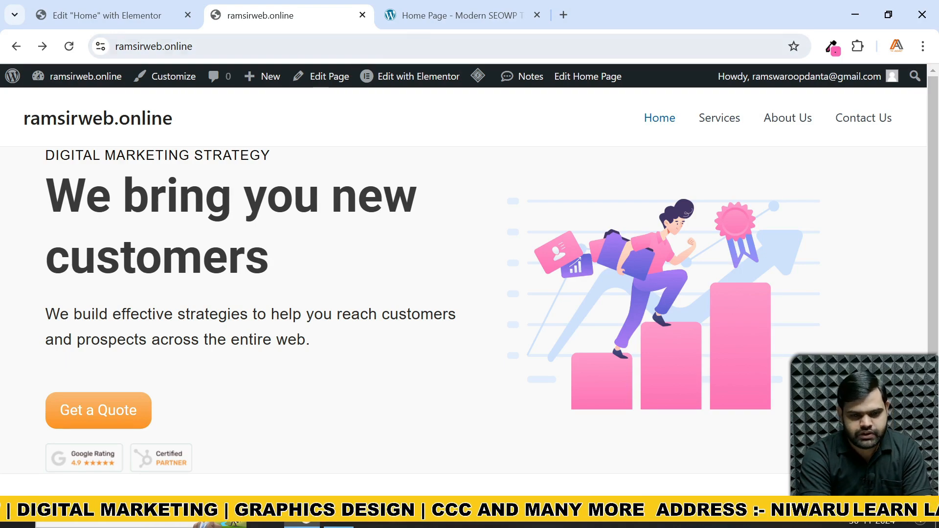
left_click(420, 16)
scroll(118, 247, "up", 10)
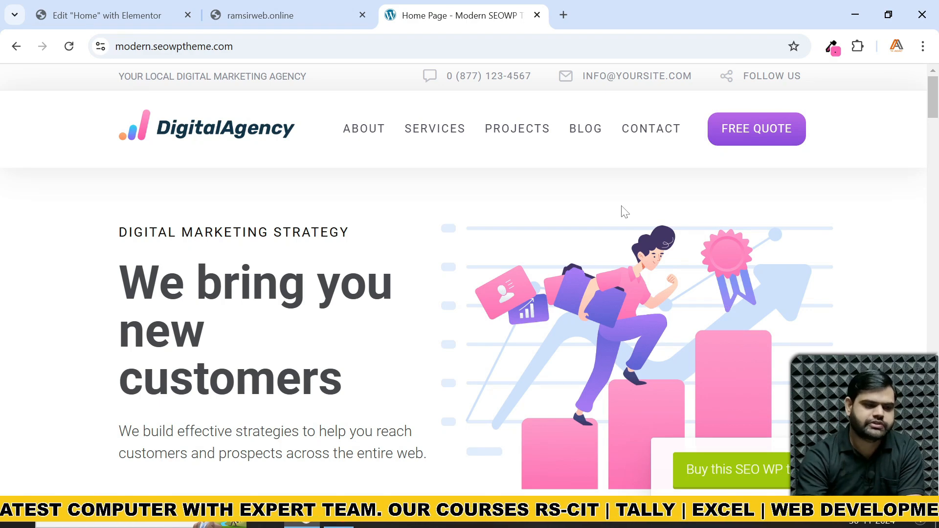
- Back in the Elementor editor, give the hero's text column a red #E91616 background color
left_click(139, 16)
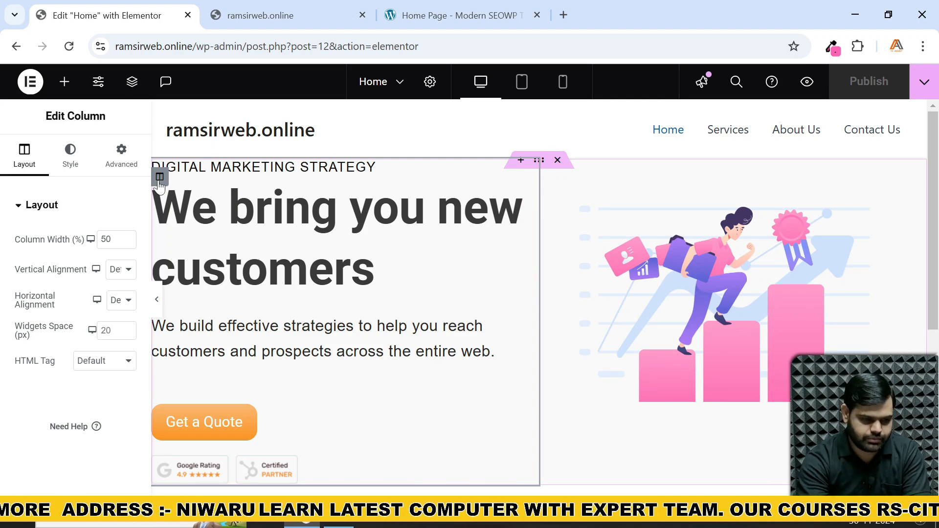
left_click(72, 161)
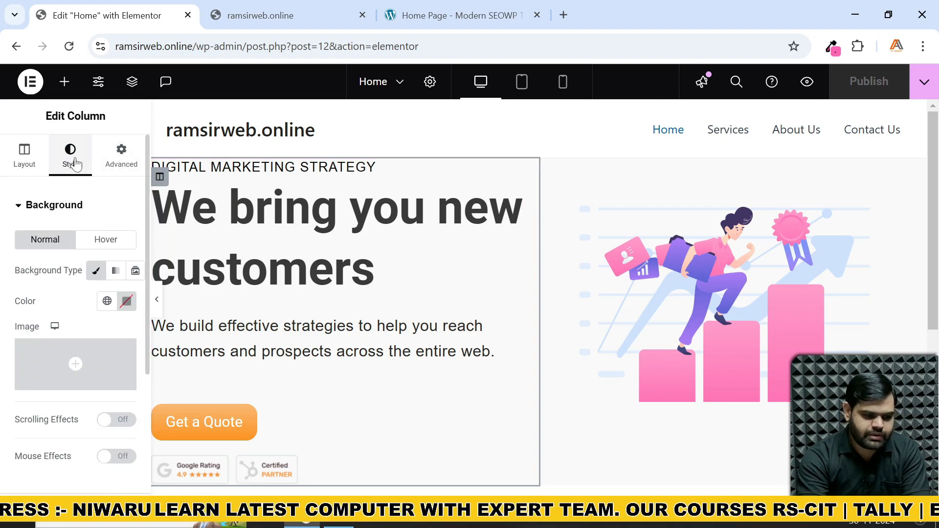
left_click(126, 301)
mouse_move(126, 201)
left_mouse_down()
mouse_move(151, 189)
mouse_move(195, 121)
left_mouse_up()
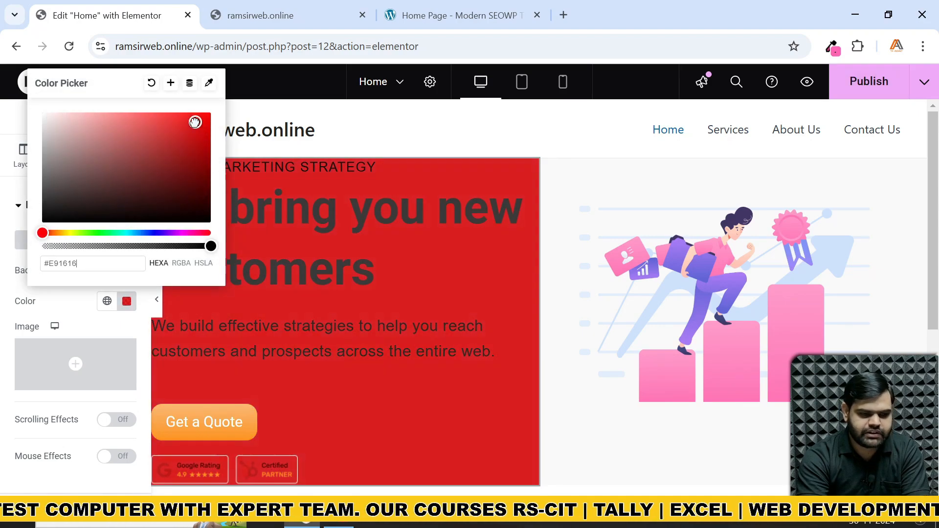
left_click(482, 142)
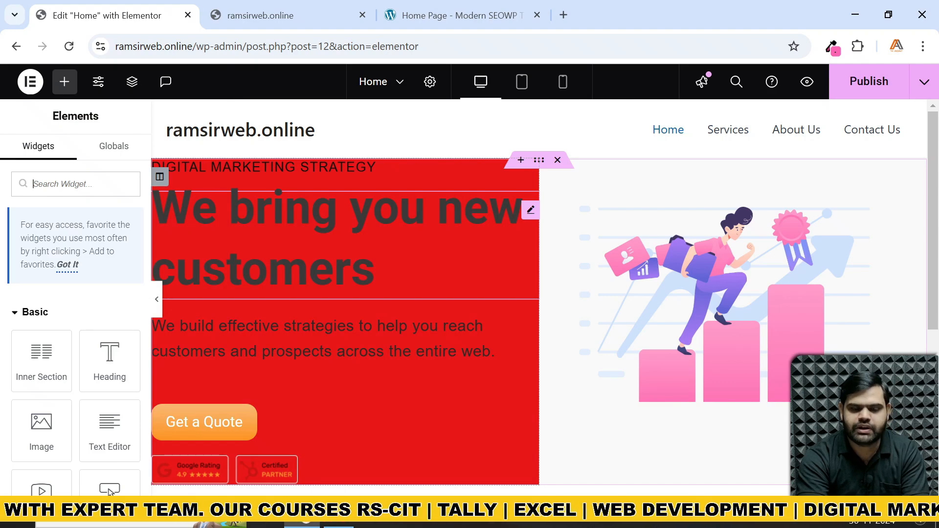
- Try a linked margin of 2 px on all sides of the red text column, clear it and unlink the margin values
left_click(159, 179)
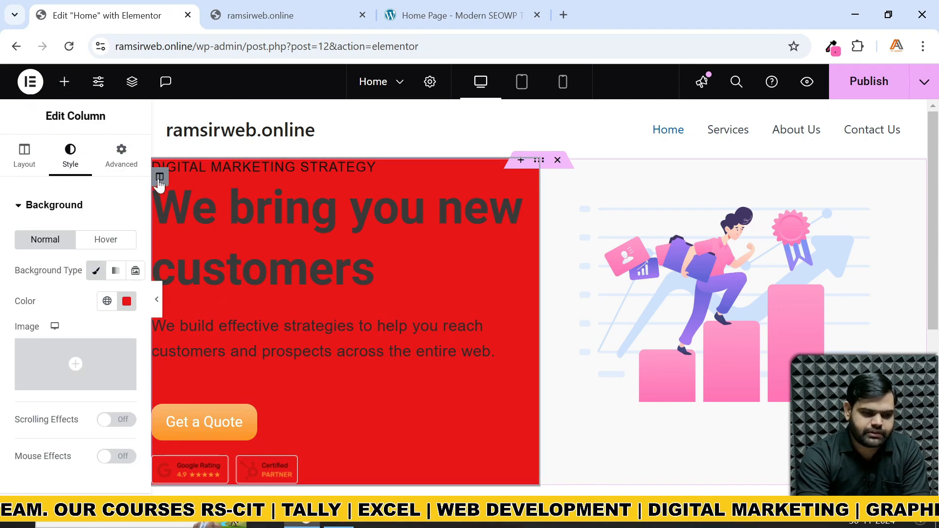
left_click(120, 159)
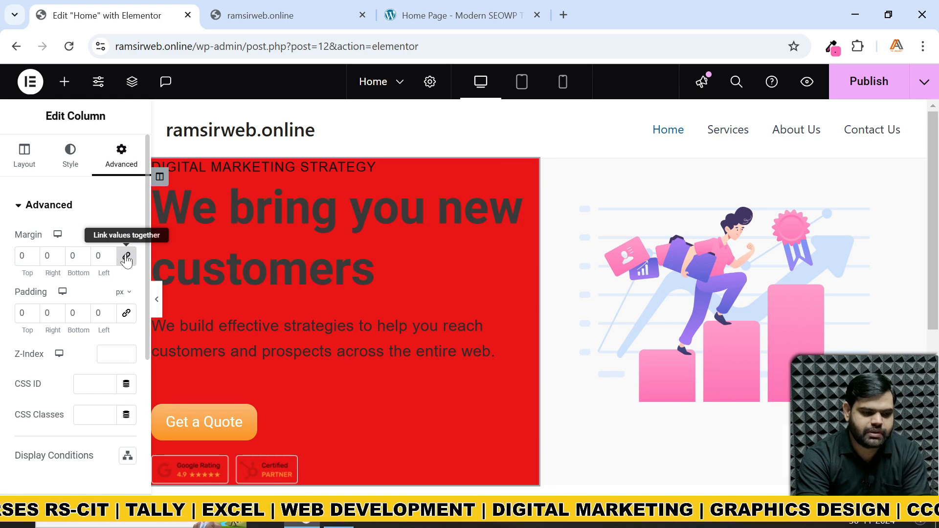
double_click(22, 255)
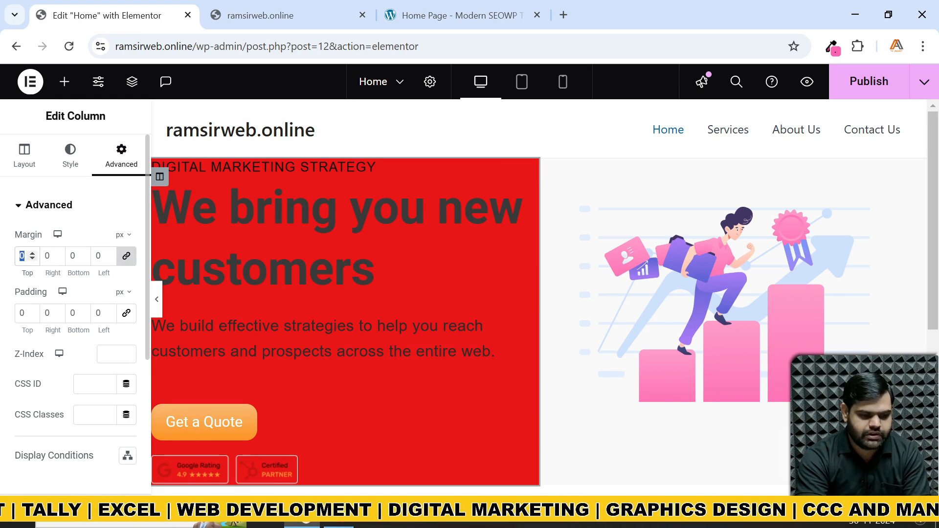
type("2")
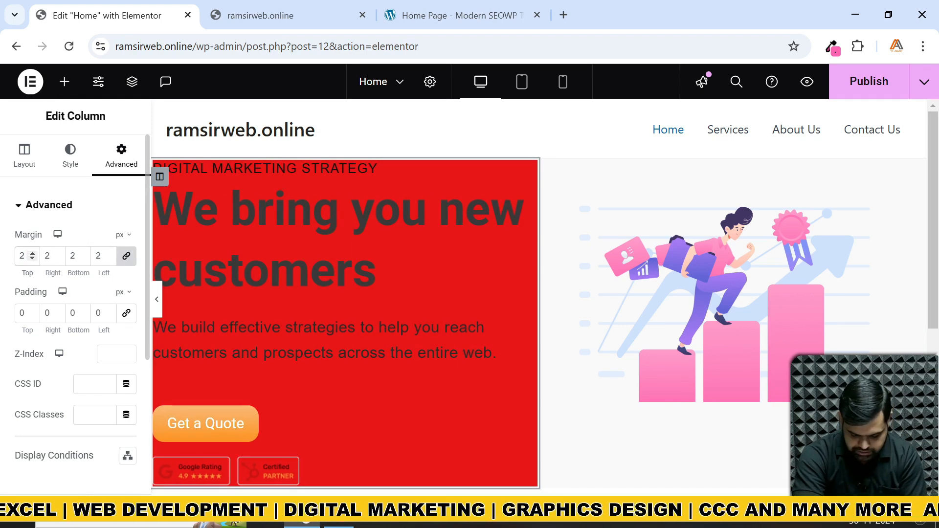
key("BackSpace")
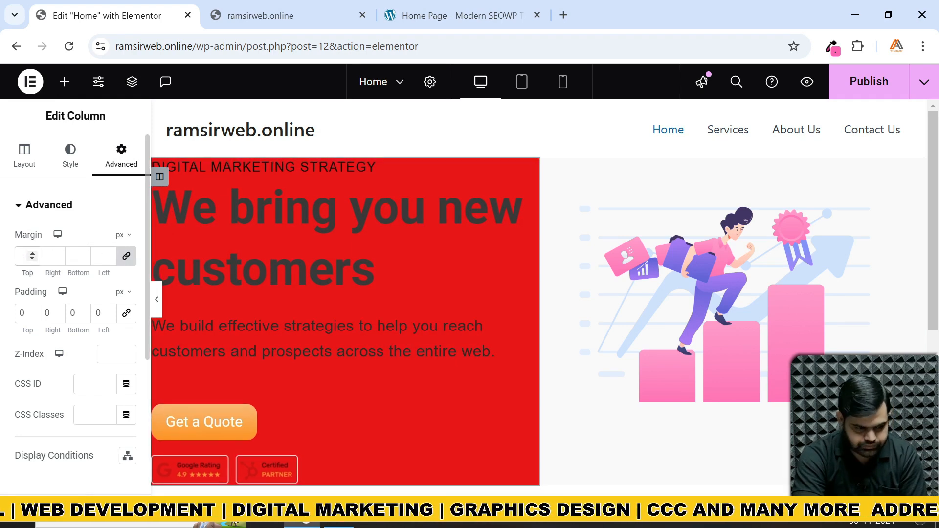
left_click(126, 258)
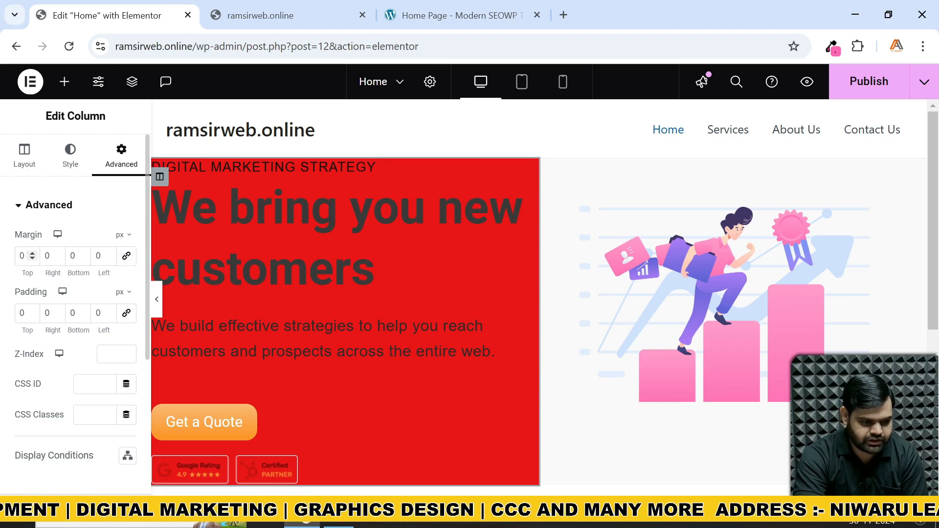
- Try a top margin of 20 px on the red text column and reset it to 0
double_click(18, 257)
type("20")
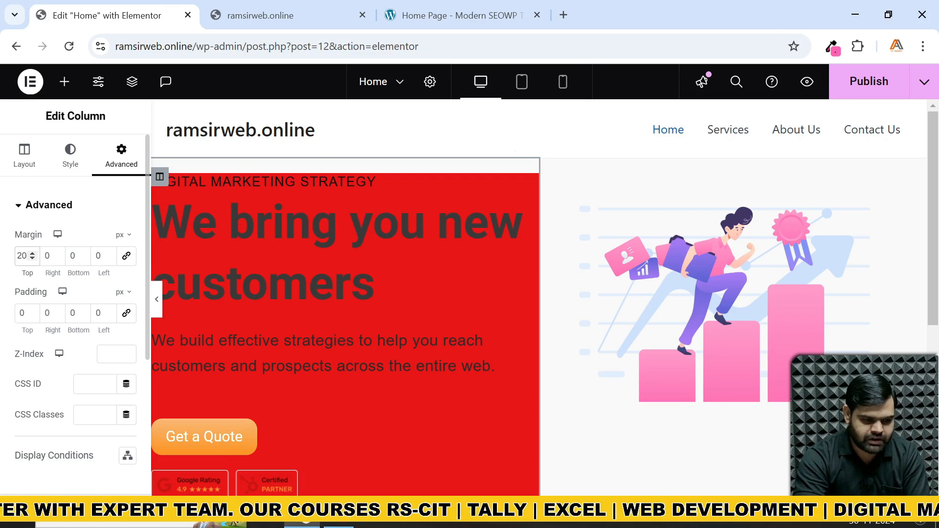
left_click_drag(27, 256, 10, 259)
type("0")
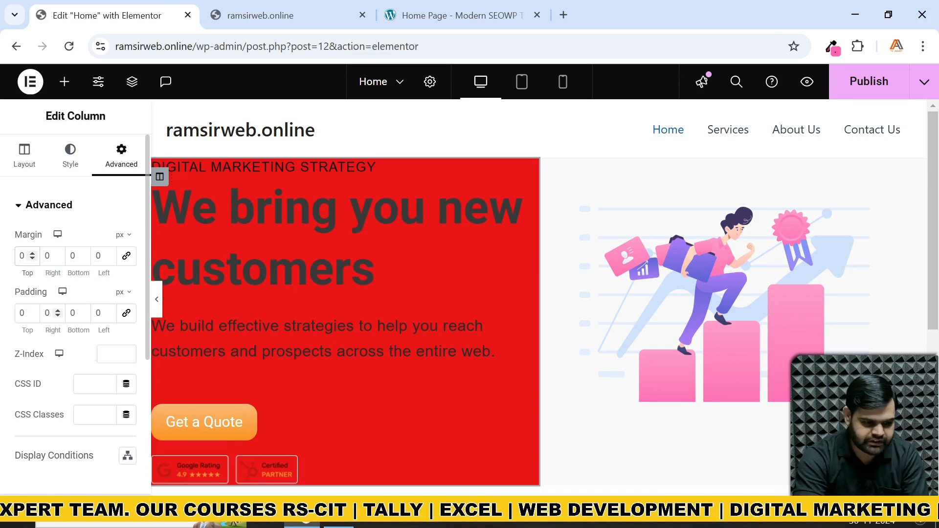
- Set the red text column's top padding to 17 px after trying 25 px
left_click_drag(28, 313, 6, 311)
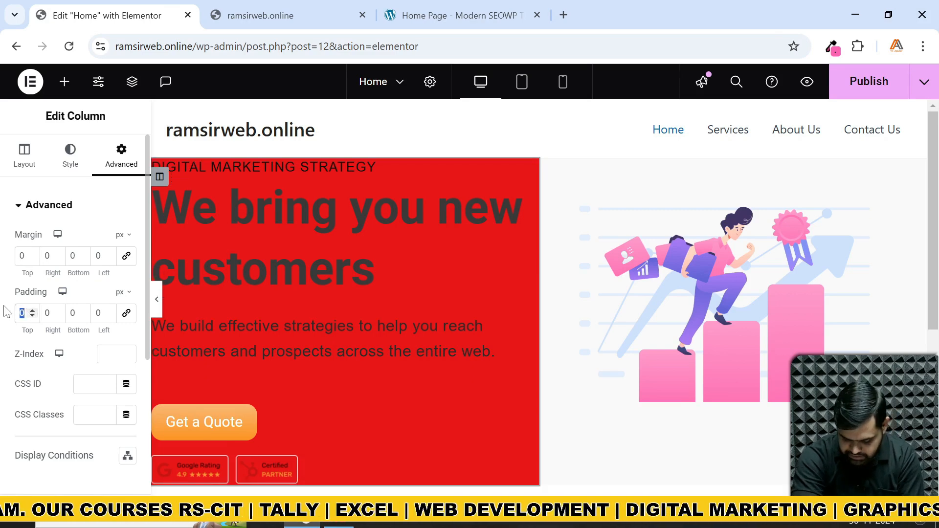
type("25")
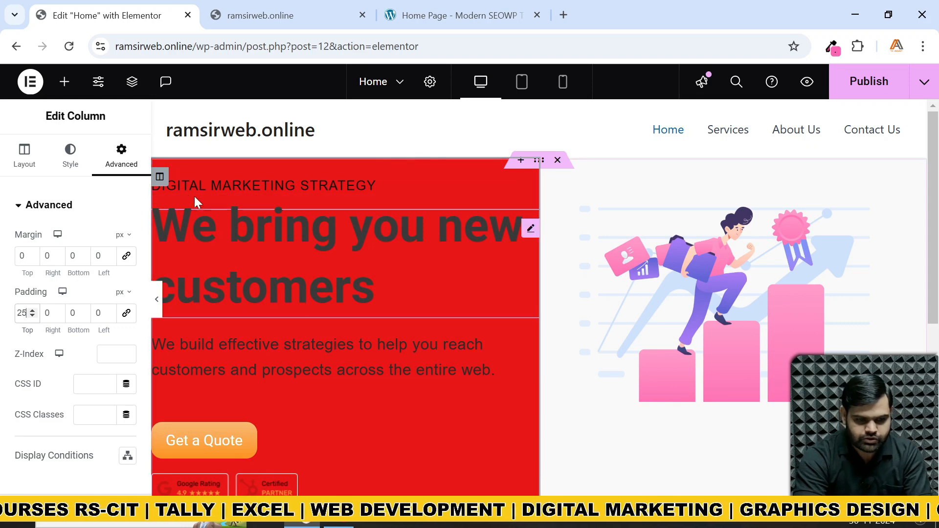
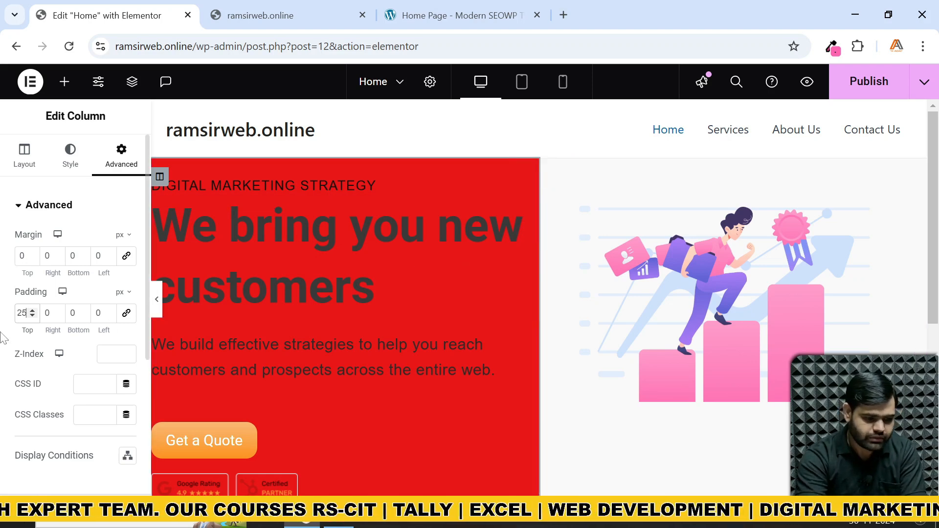
key("BackSpace")
key("BackSpace")
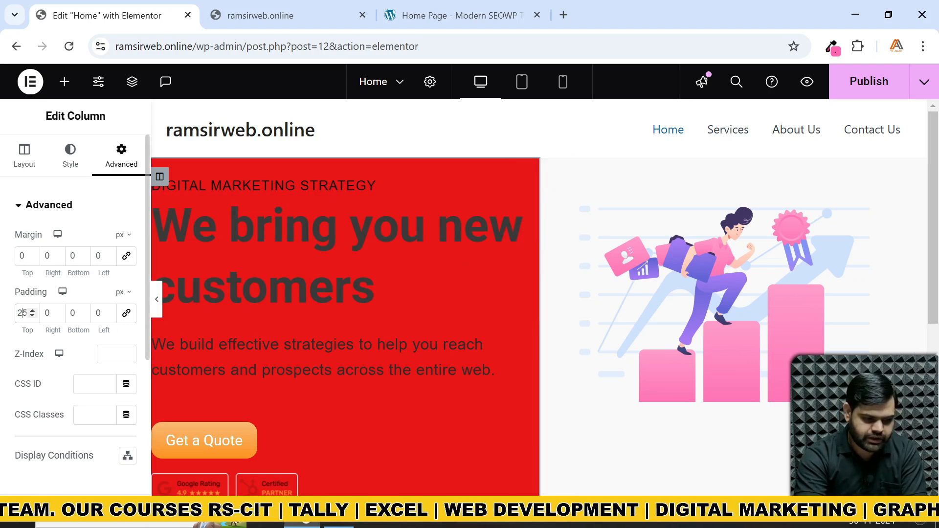
type("17")
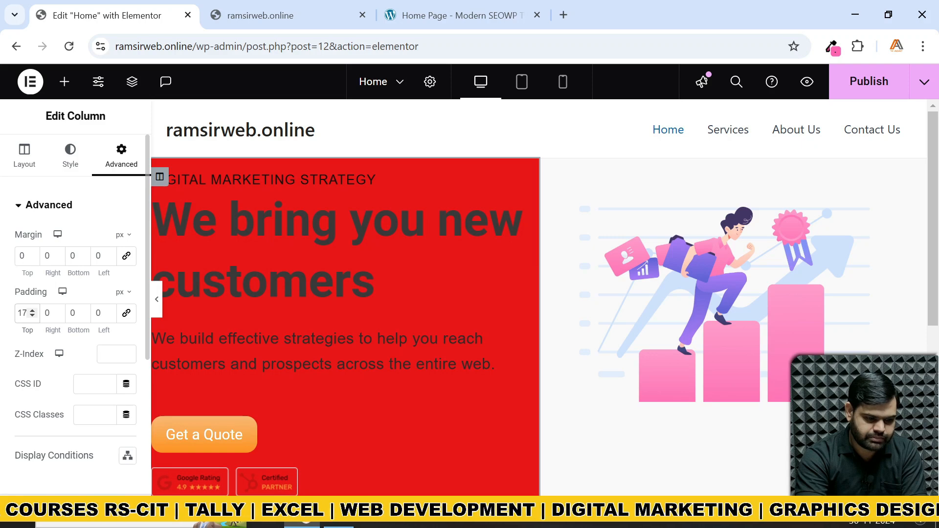
- Reset the red text column's top padding to 0
key("BackSpace")
key("BackSpace")
type("0")
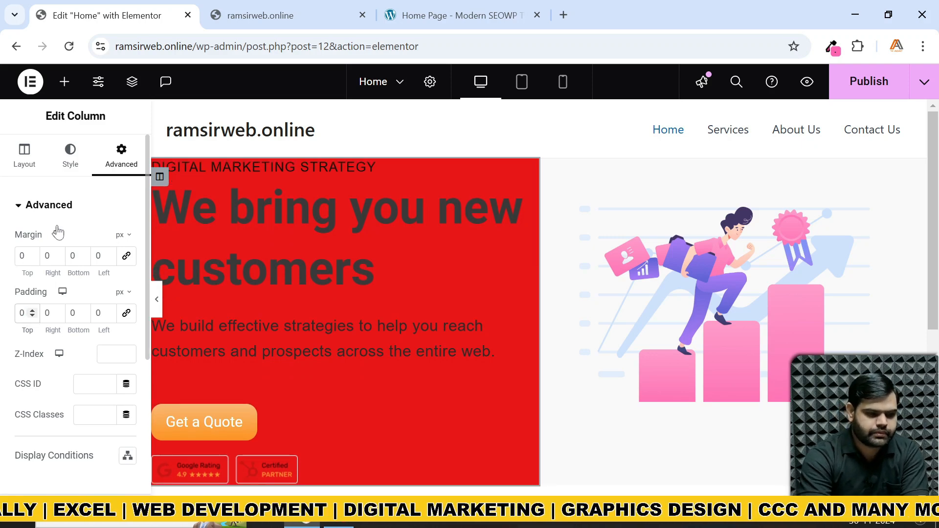
- Clear the text column's red background color and publish the page
left_click(70, 155)
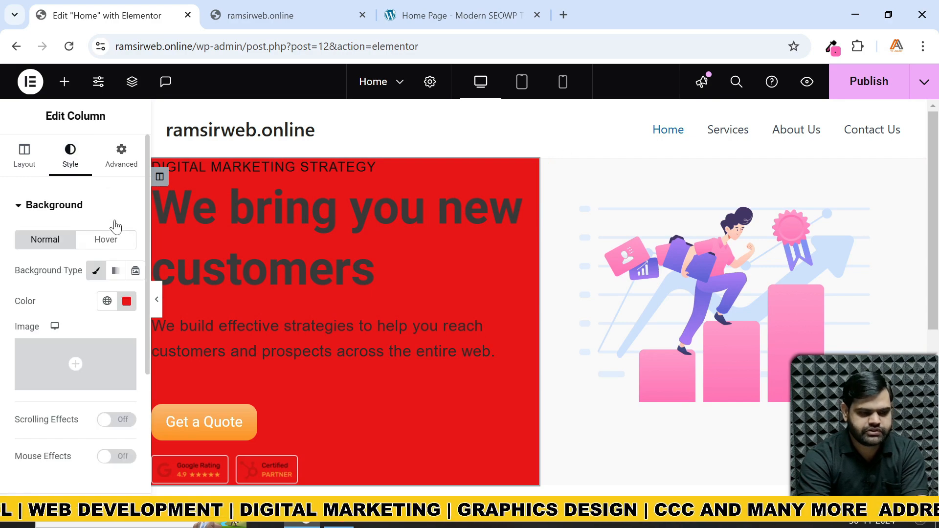
left_click(126, 301)
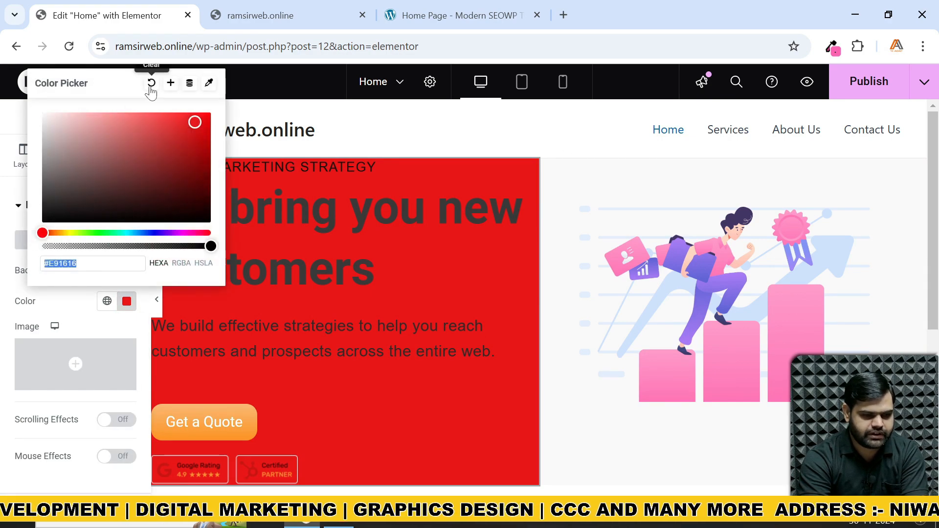
left_click(150, 87)
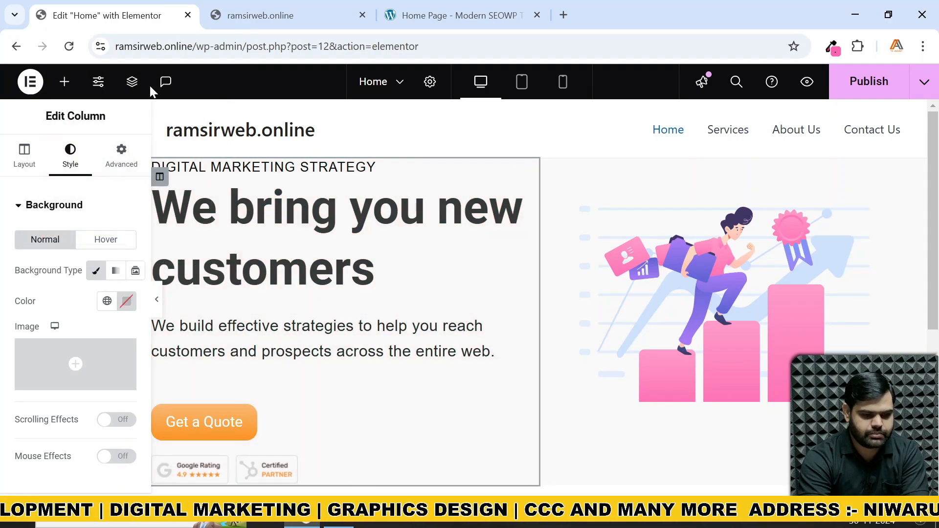
left_click(870, 84)
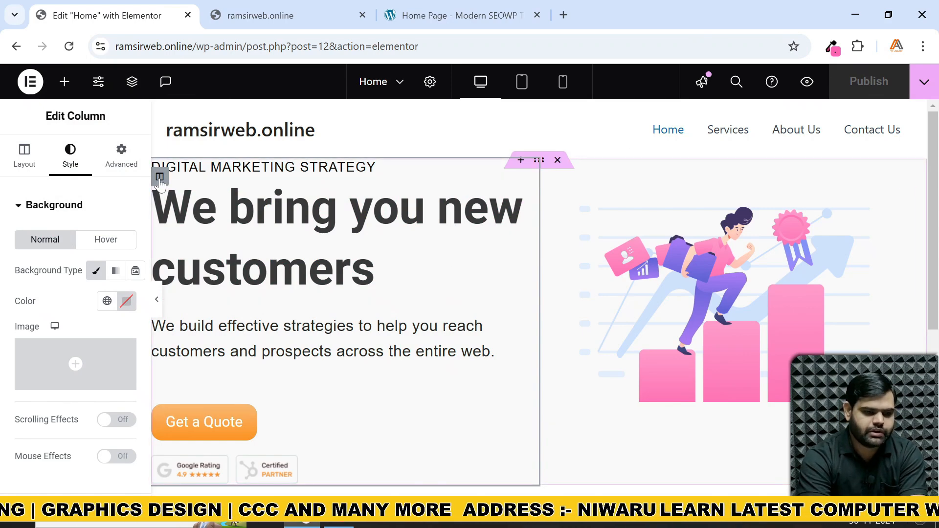
- Set the top padding to 25 px on both the hero's text column and its image column
left_click(123, 158)
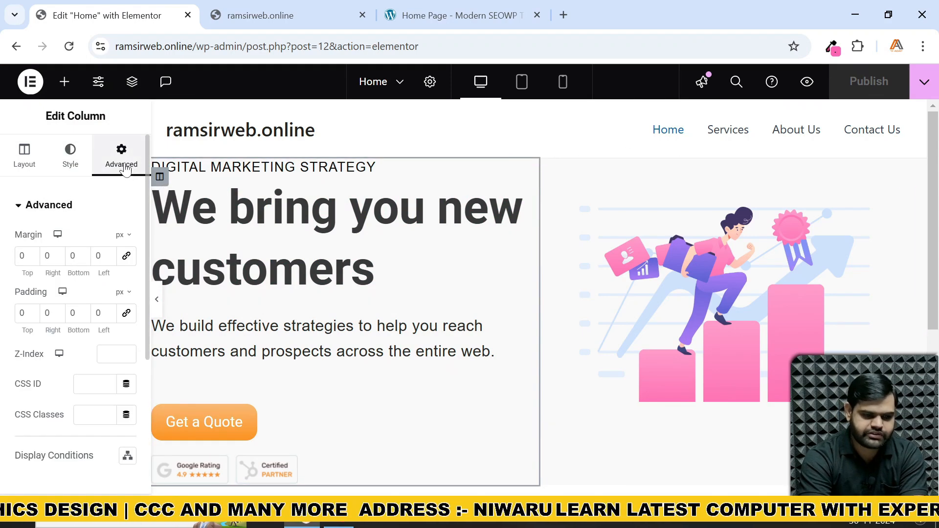
double_click(16, 314)
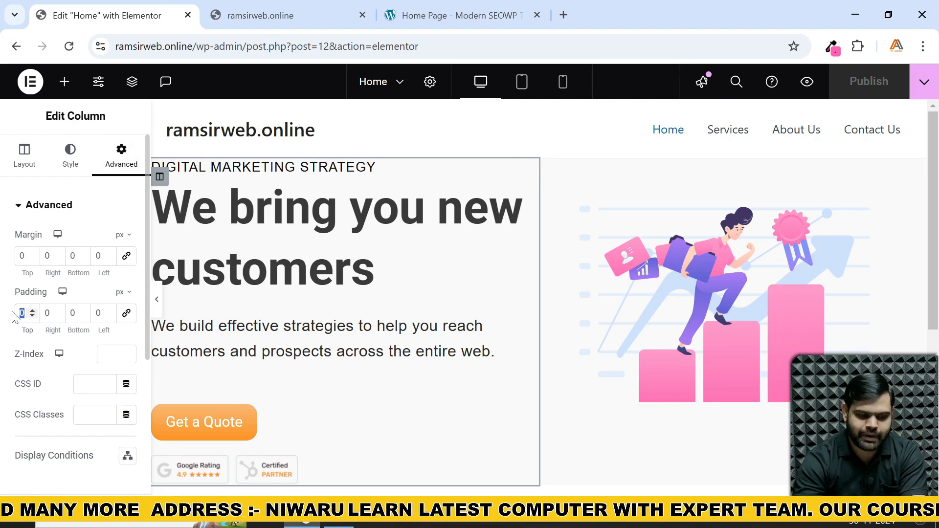
type("25")
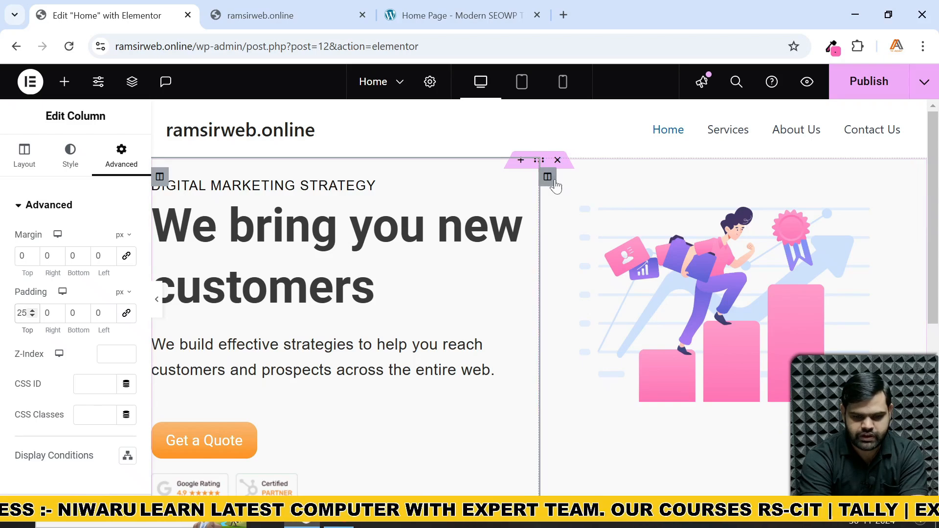
left_click(549, 178)
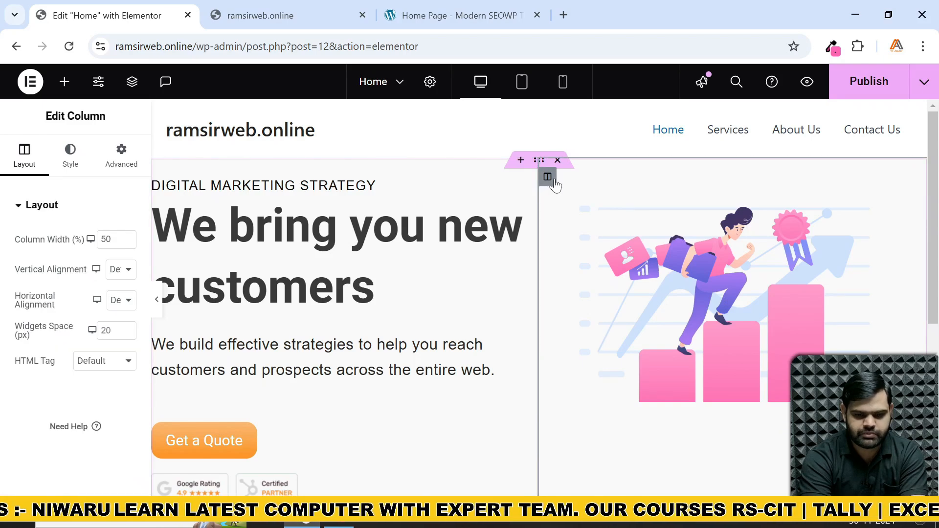
left_click(113, 165)
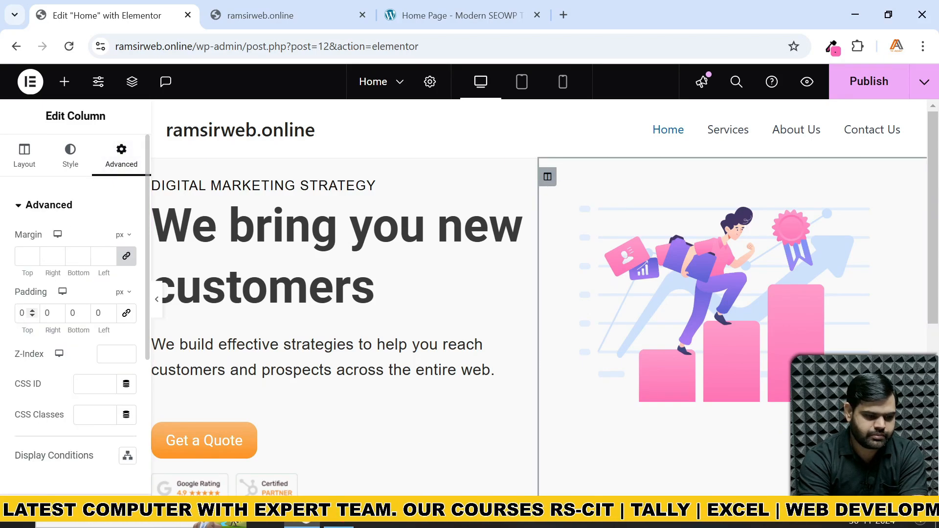
double_click(22, 313)
type("25")
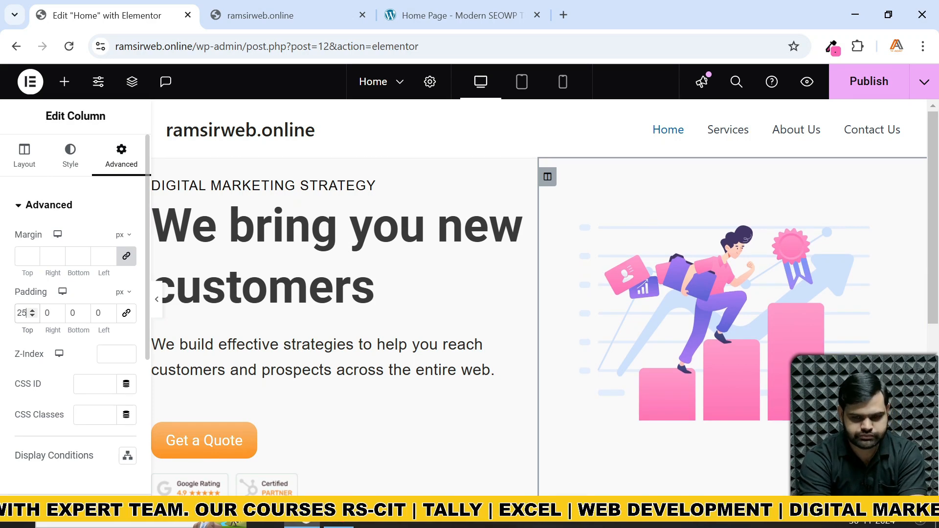
- Publish the page and reload the live home page to check the hero's top spacing
left_click(868, 81)
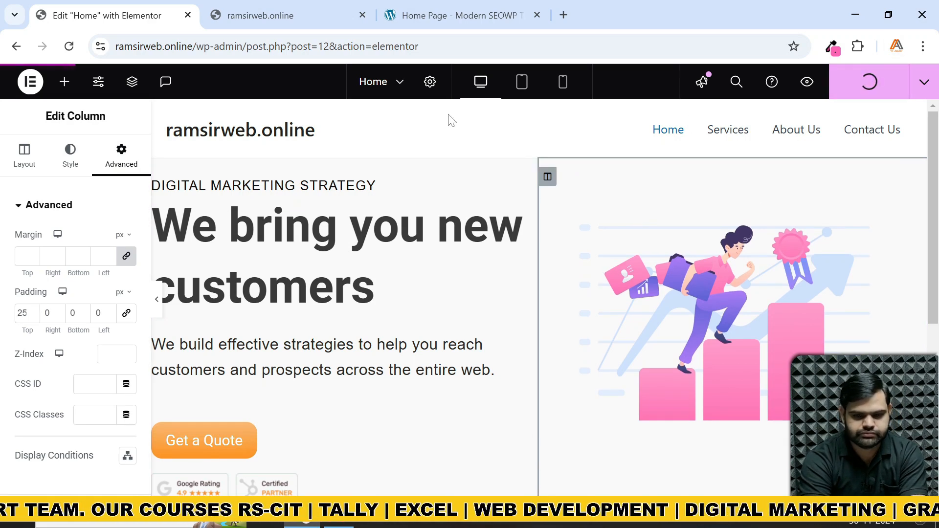
left_click(261, 15)
left_click(69, 46)
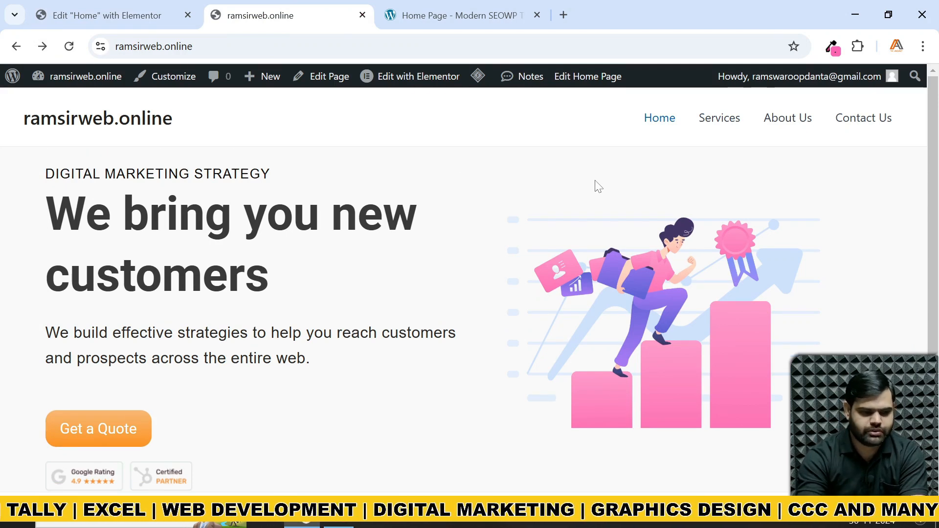
- Back in the Elementor editor, set the bottom padding to 25 px on both the hero's text column and its image column
left_click(133, 19)
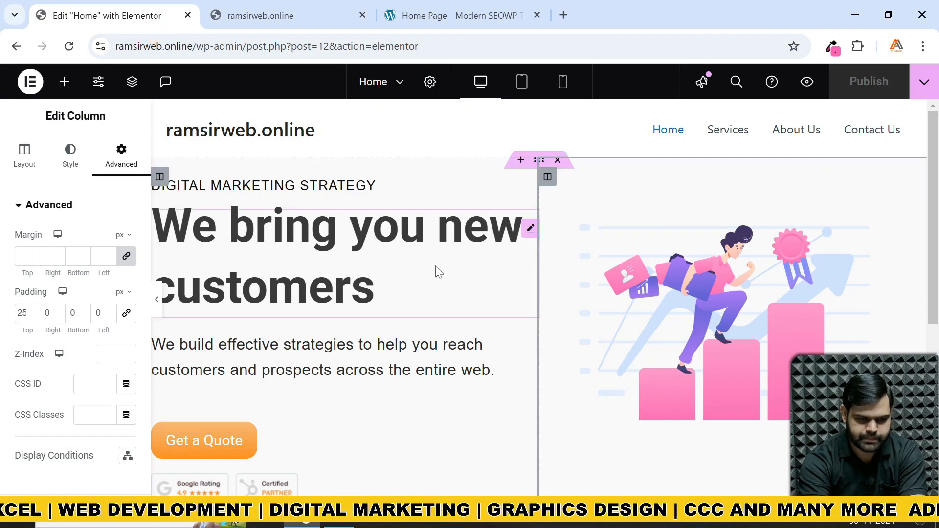
scroll(440, 269, "down", 5)
scroll(238, 236, "up", 5)
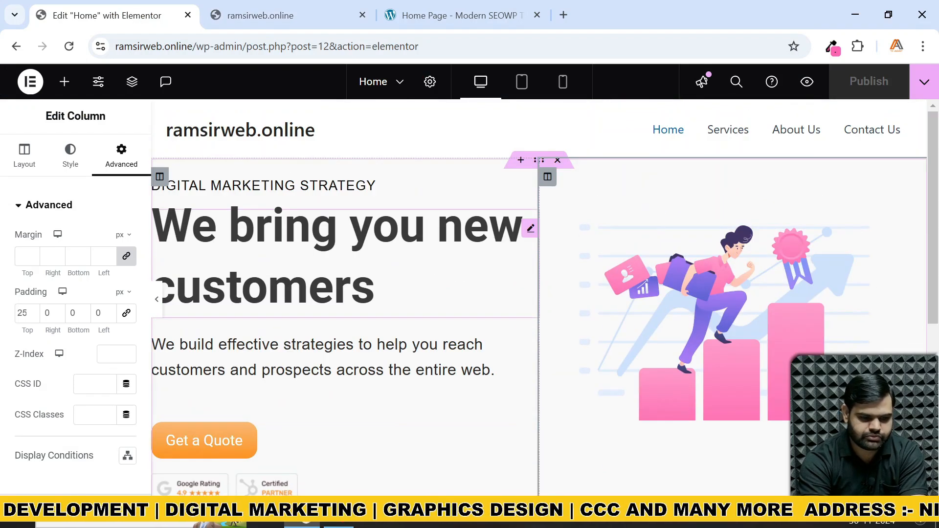
left_click(126, 256)
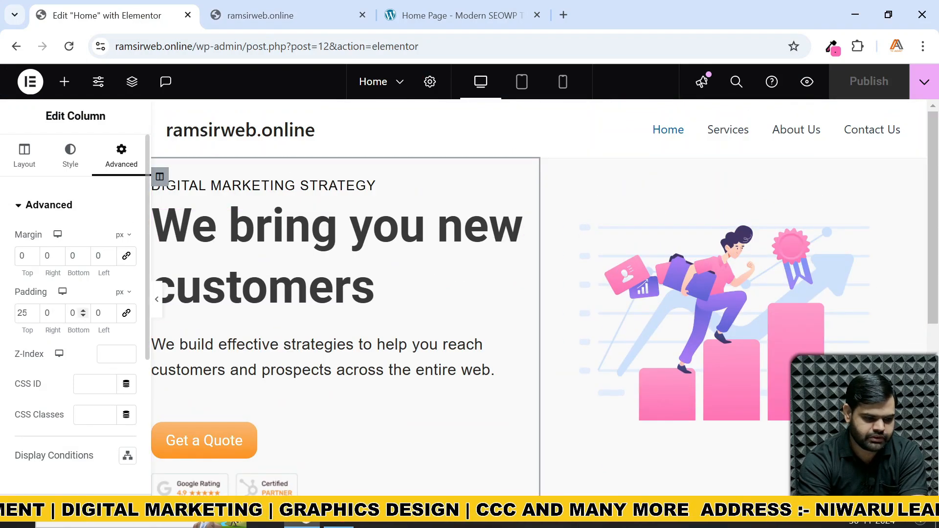
double_click(72, 313)
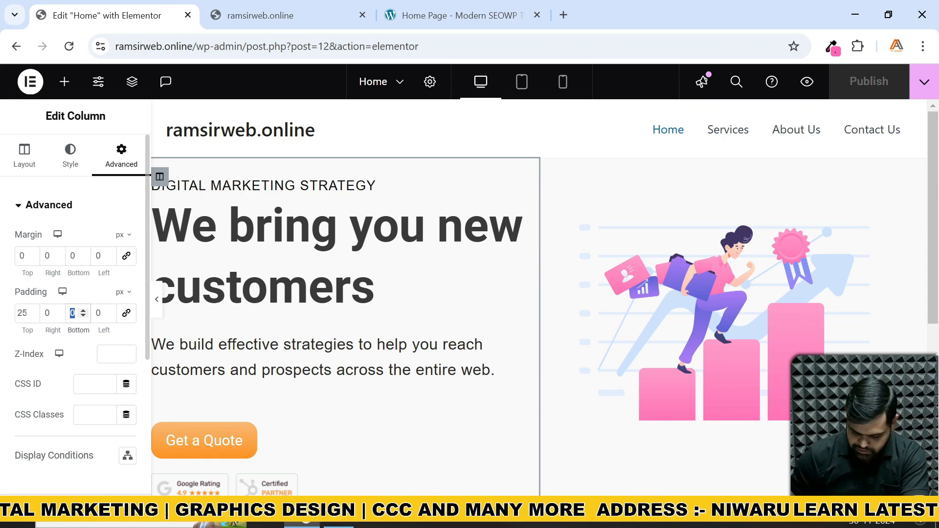
type("25")
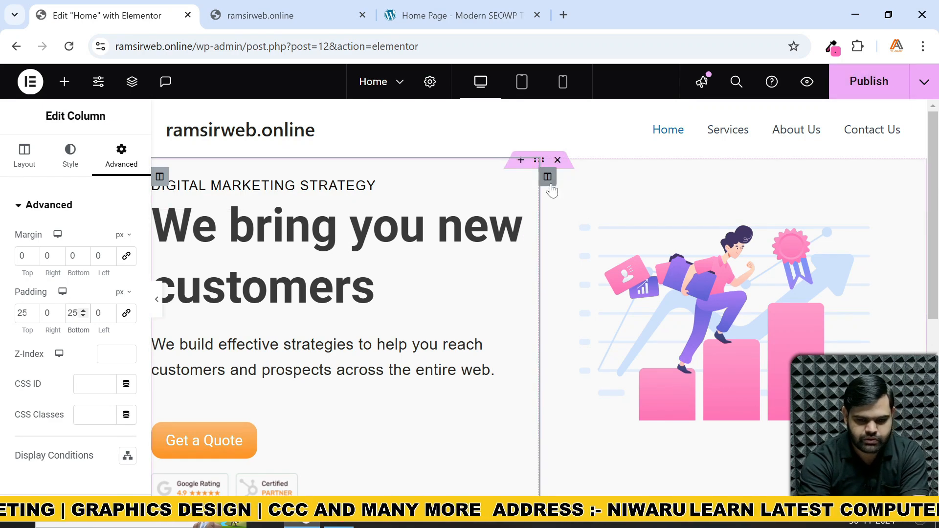
left_click(547, 177)
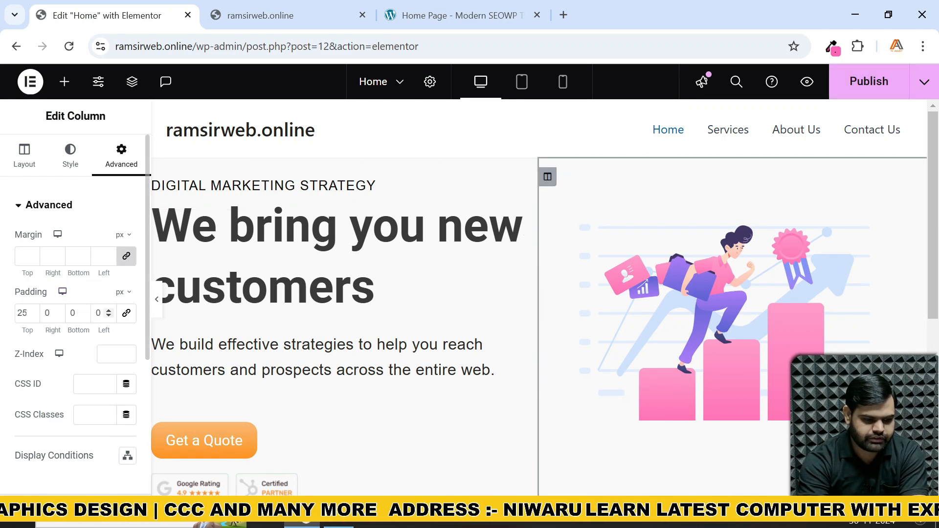
double_click(73, 313)
type("25")
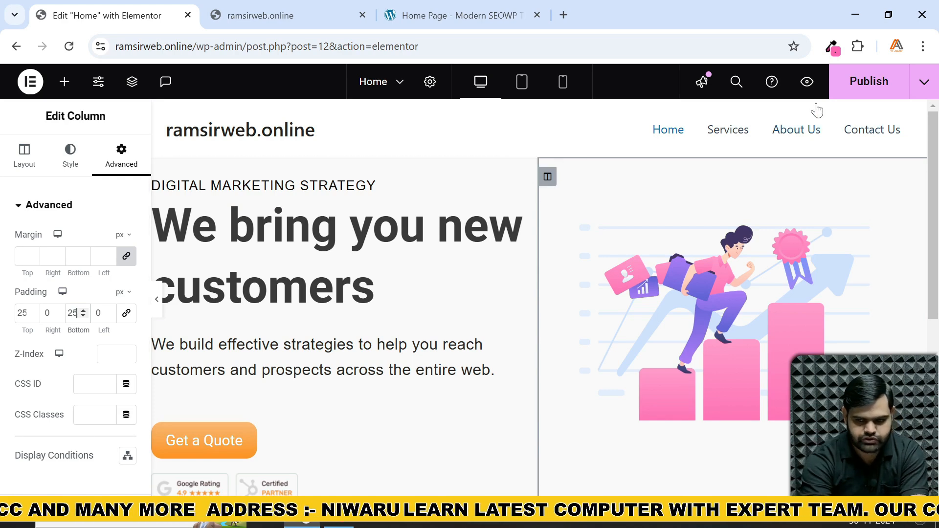
- Publish the bottom padding change and reload the live home page to check the space above the footer
left_click(864, 82)
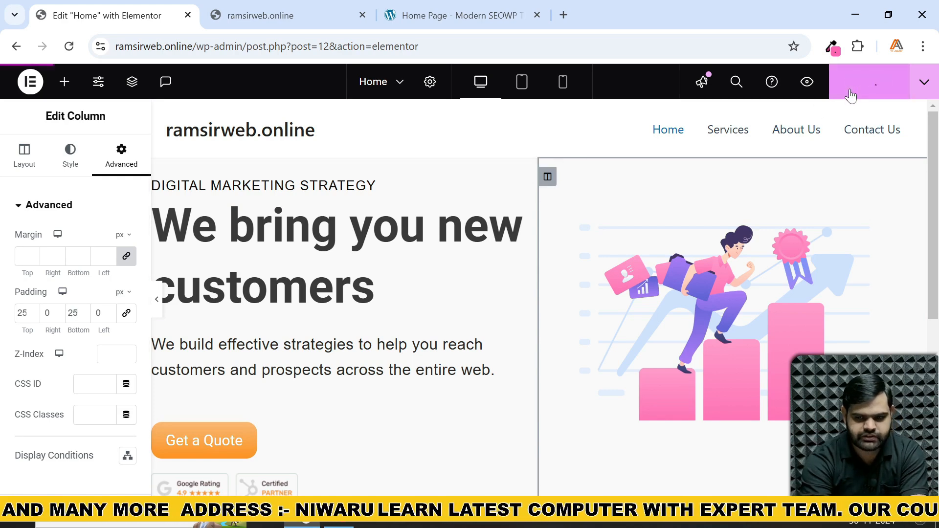
left_click(274, 15)
left_click(69, 46)
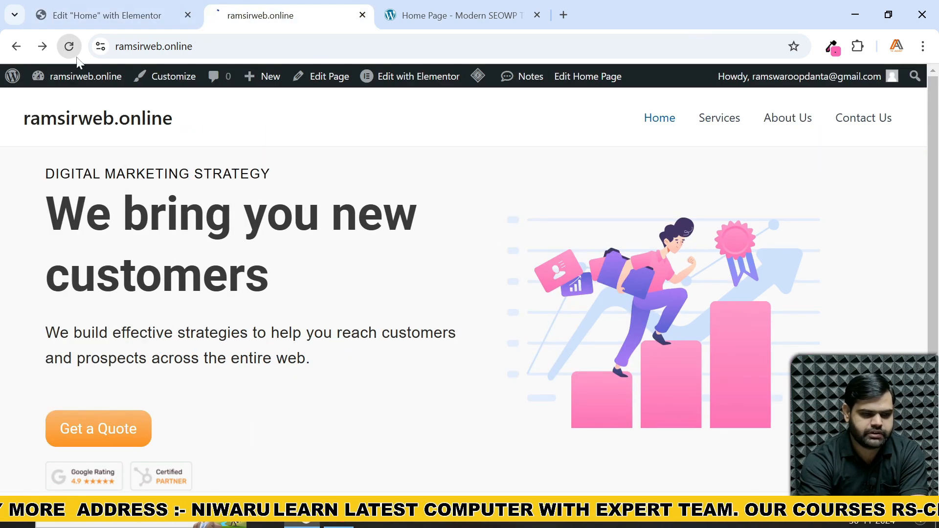
scroll(184, 357, "down", 2)
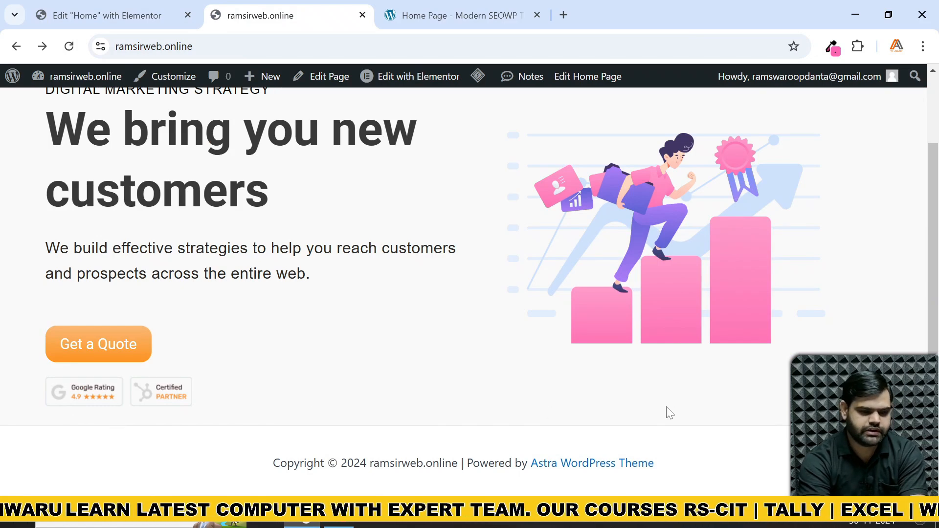
- Compare the live home page's hero with the reference DigitalAgency hero, from heading to rating badges, and return to the Elementor editor
left_click(146, 16)
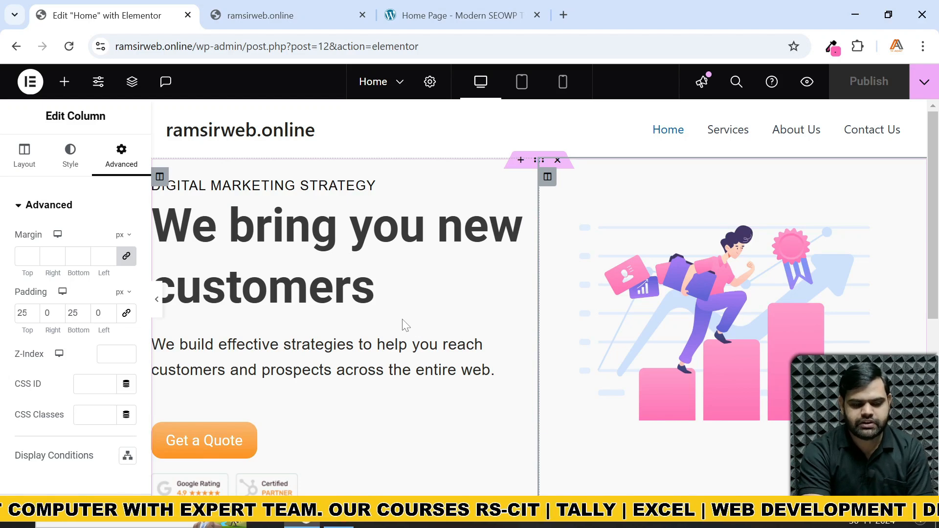
left_click(291, 16)
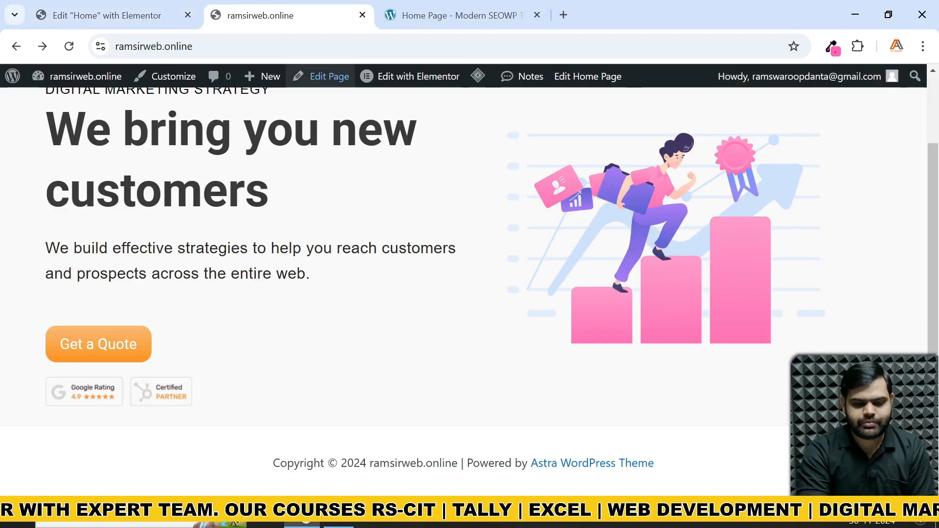
scroll(476, 237, "up", 2)
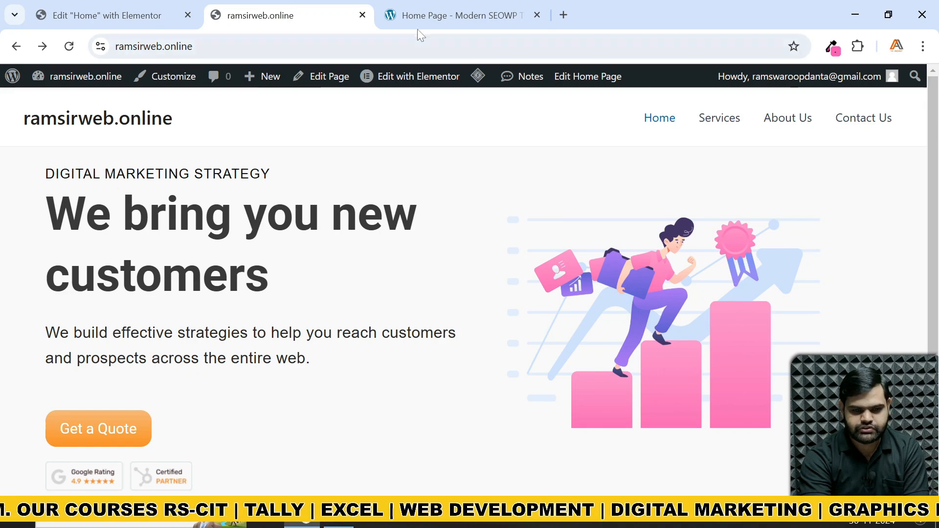
left_click(433, 20)
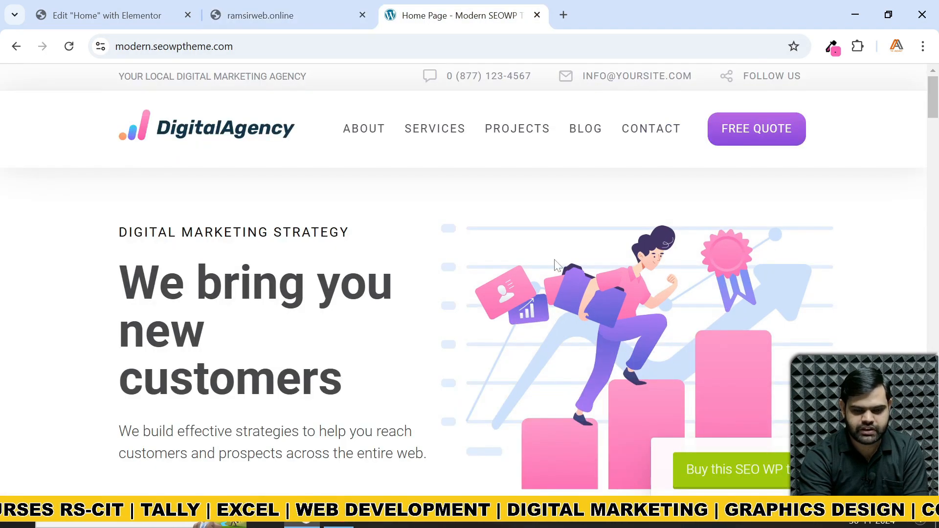
scroll(567, 269, "down", 4)
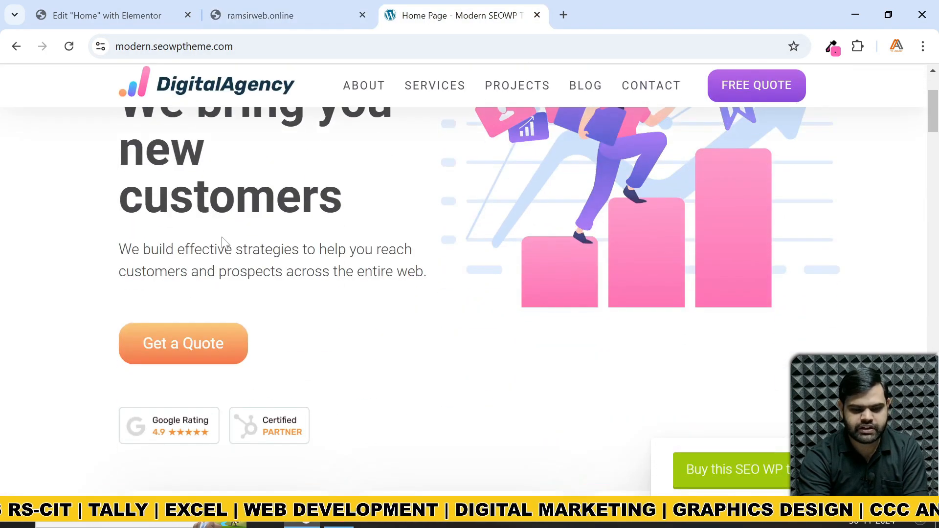
left_click(119, 10)
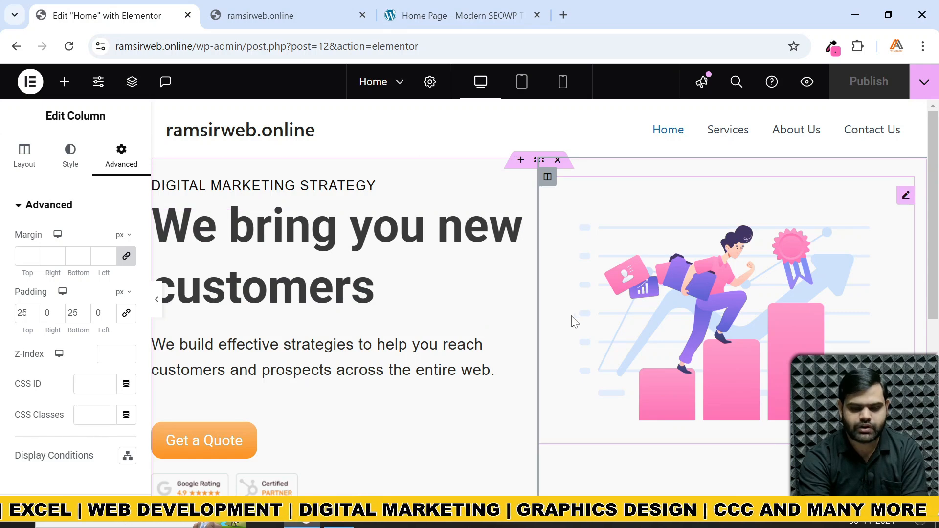
- Open the settings of the hero image, the text column and the whole hero section in turn
left_click(905, 196)
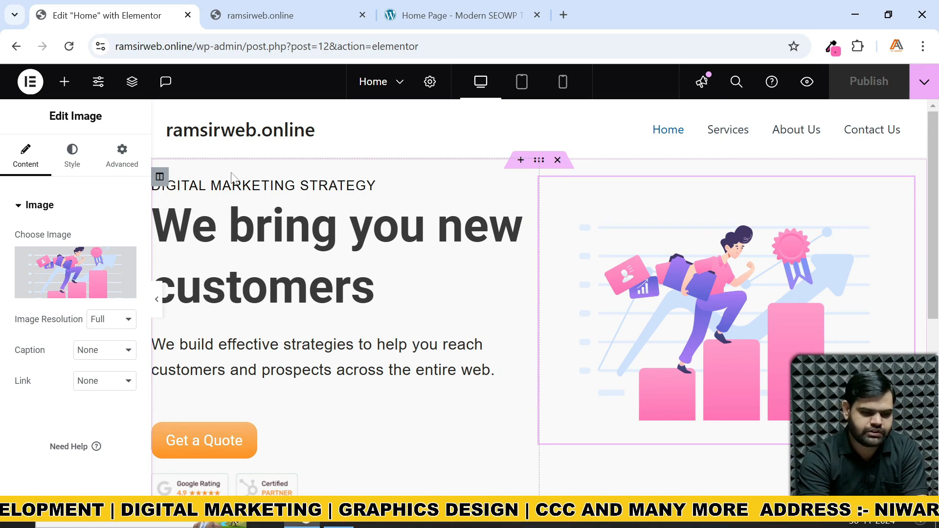
left_click(159, 177)
left_click(30, 159)
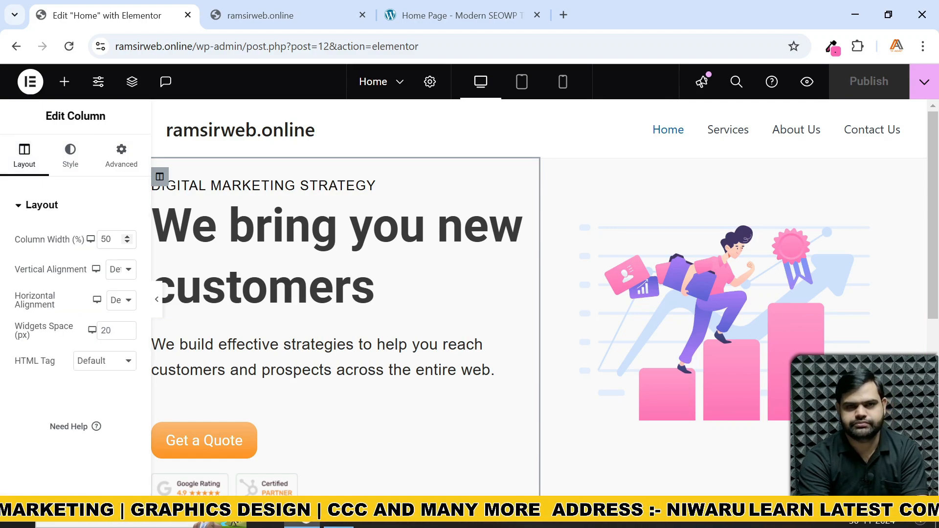
scroll(502, 370, "down", 4)
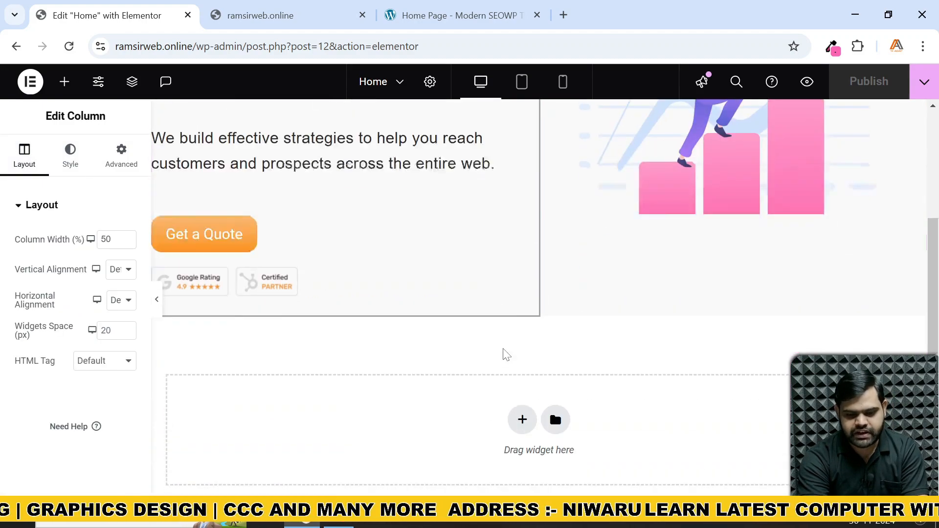
scroll(502, 365, "up", 4)
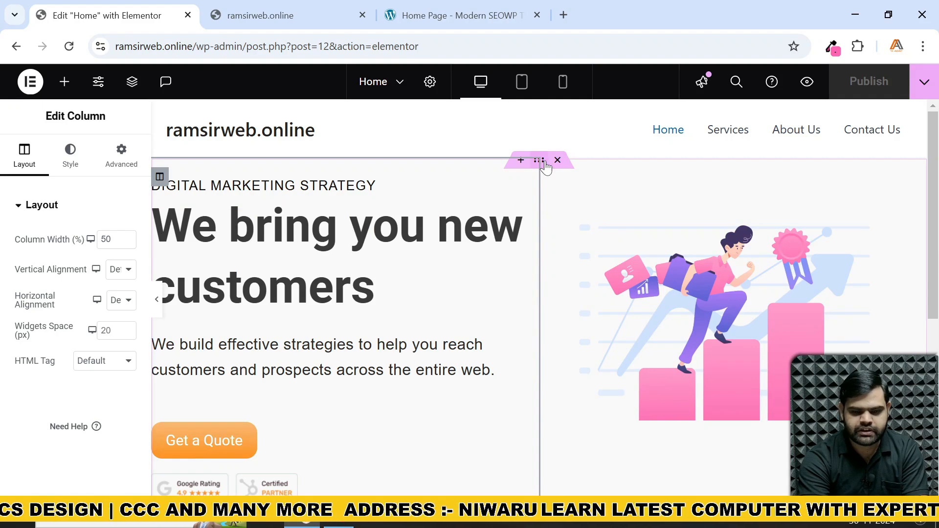
left_click(539, 160)
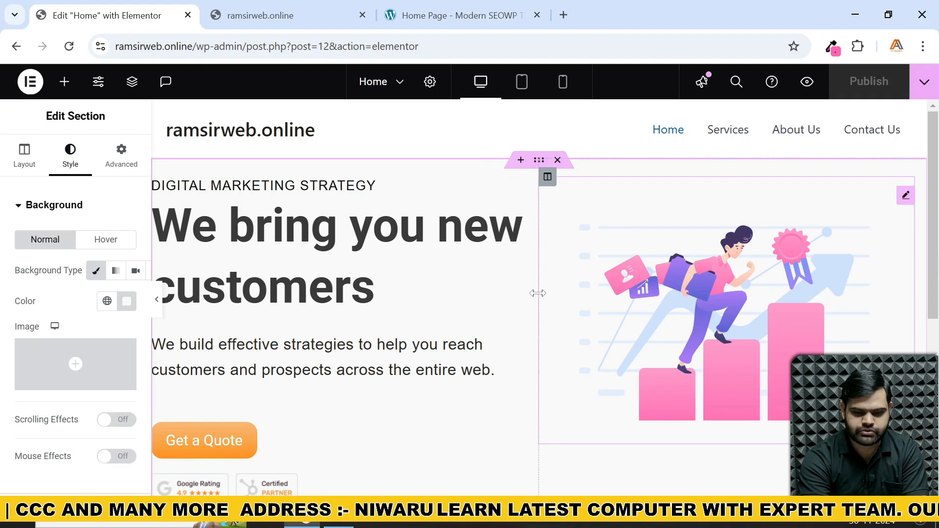
scroll(558, 408, "down", 4)
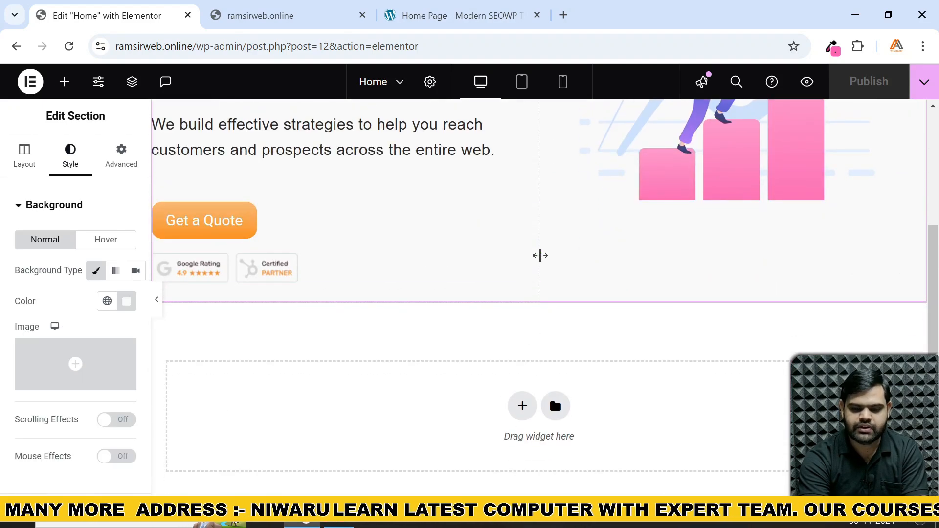
- Widen the hero's image column by moving the column divider toward the text, narrowing the text column
left_click_drag(539, 255, 499, 260)
scroll(498, 254, "up", 5)
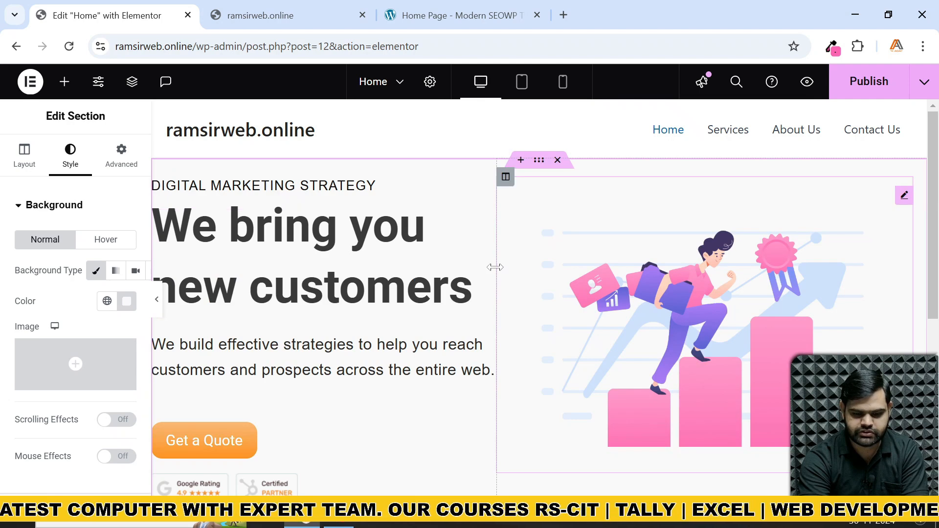
left_click(496, 267)
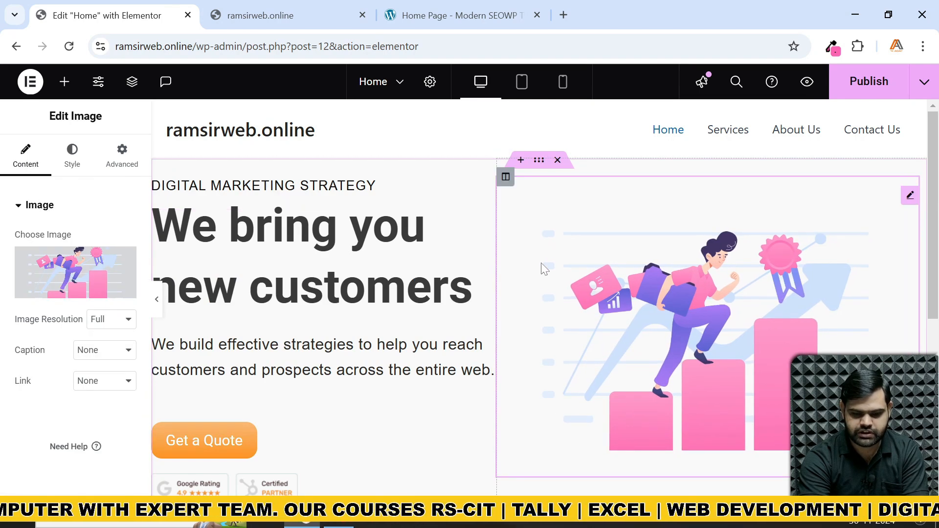
- Publish the new column widths, reload the live home page and check the hero down to the footer
left_click(861, 82)
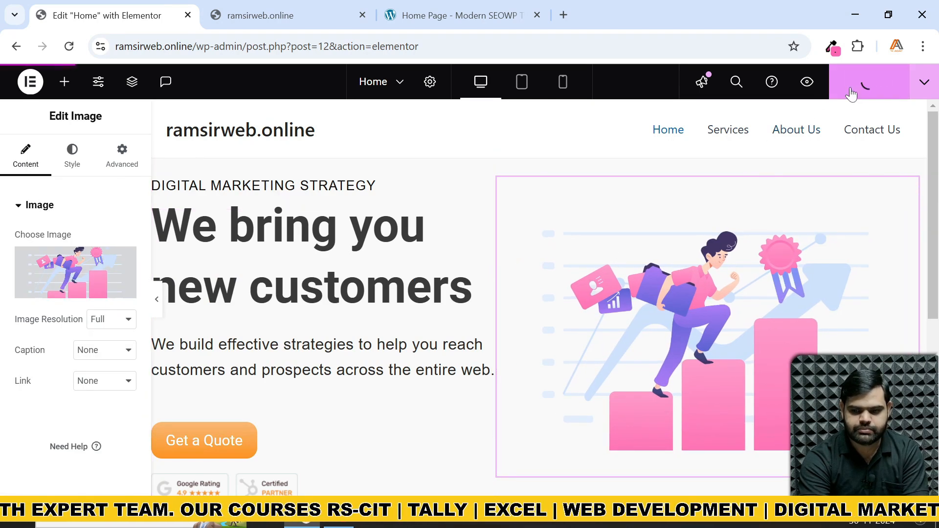
left_click(259, 16)
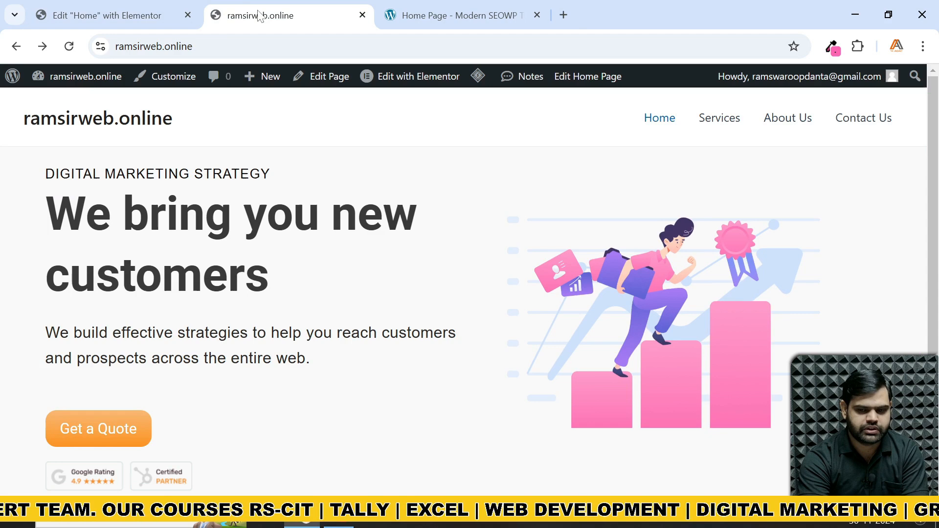
left_click(69, 46)
scroll(517, 253, "down", 2)
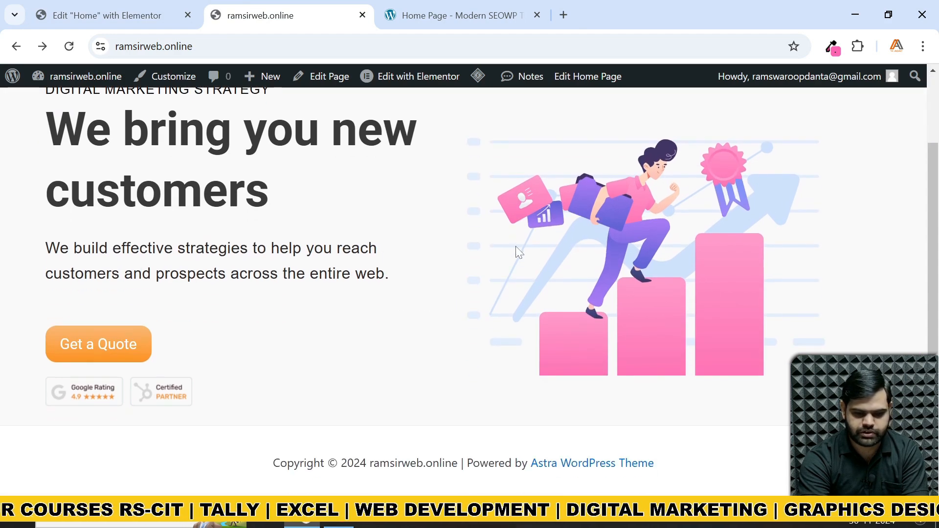
scroll(461, 283, "up", 2)
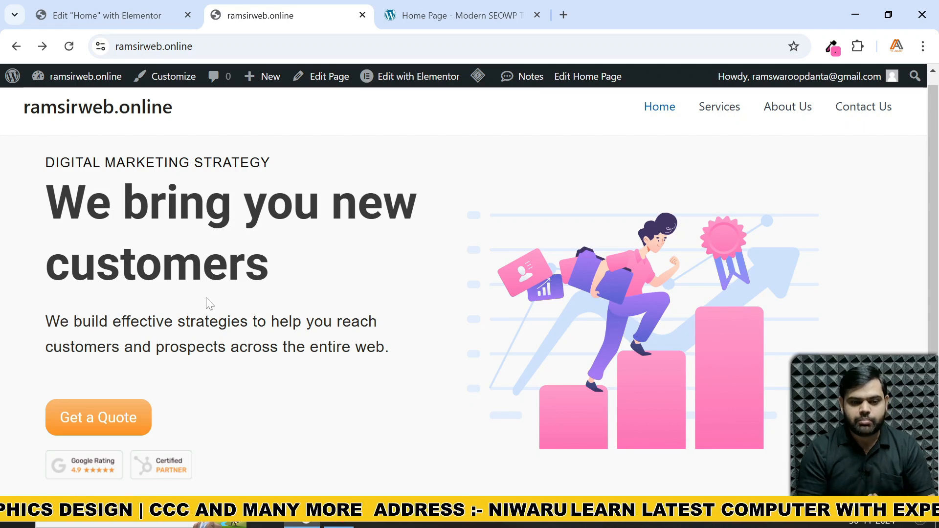
- Return to the Elementor editor and review the hero section's layout in the tablet preview
left_click(99, 21)
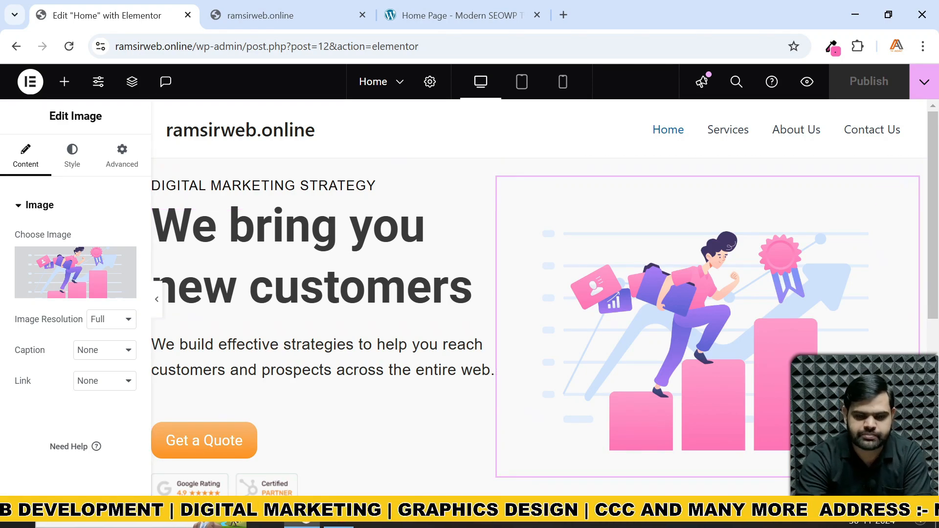
left_click(523, 88)
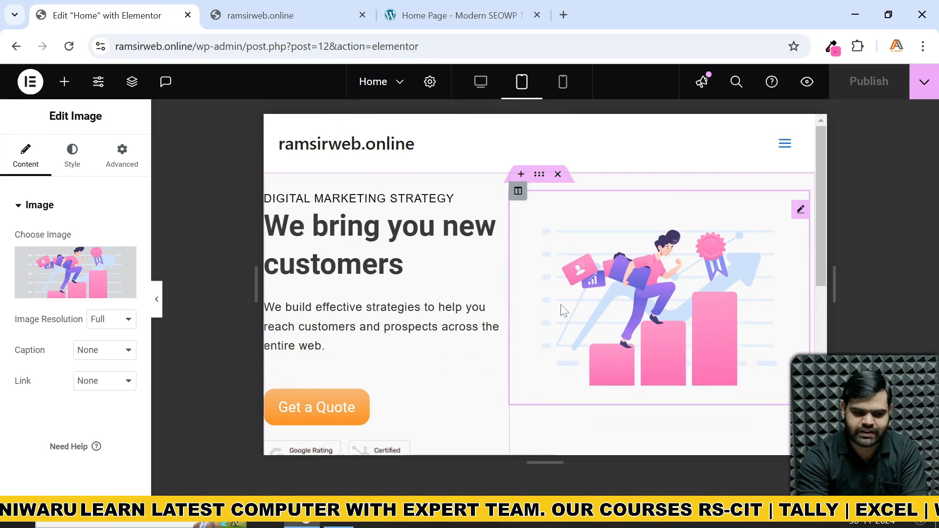
scroll(451, 314, "down", 3)
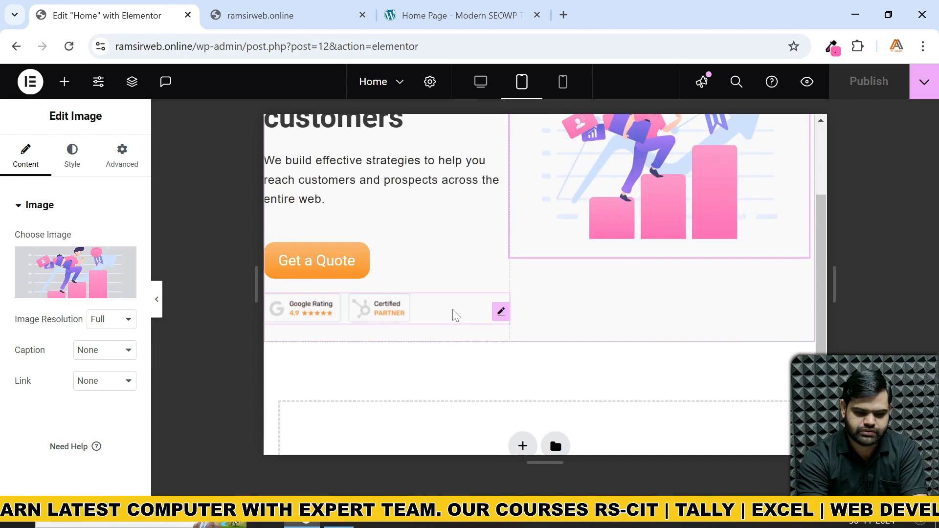
scroll(452, 314, "up", 3)
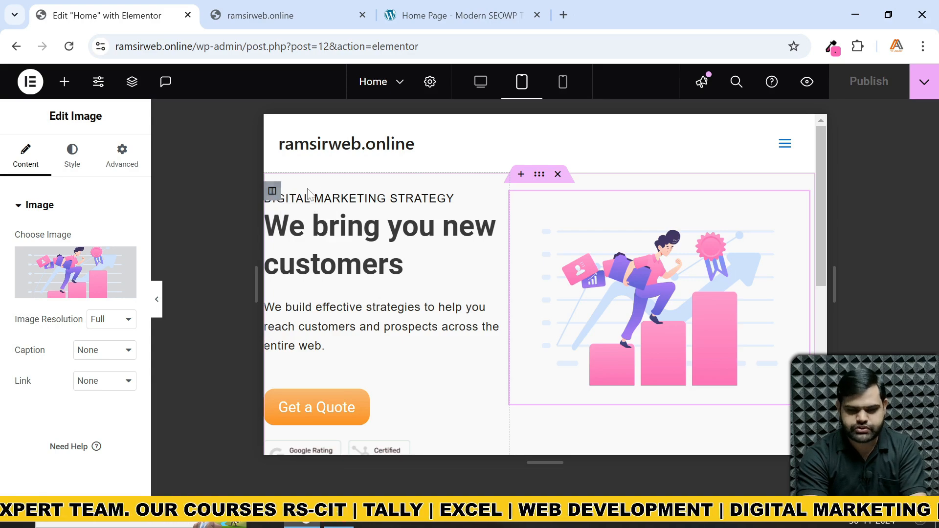
- In the Mobile Portrait view, set the "DIGITAL MARKETING STRATEGY" heading's font size to 15 px
left_click(561, 89)
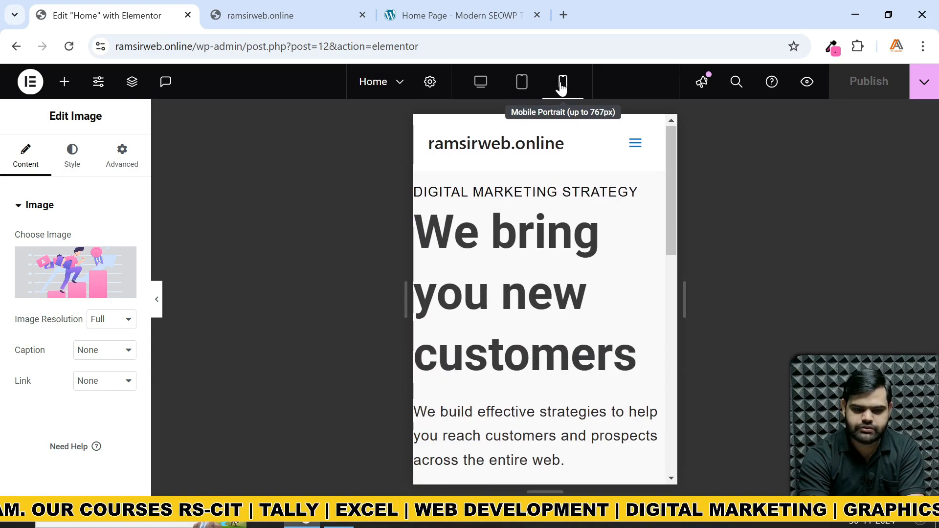
scroll(511, 250, "down", 5)
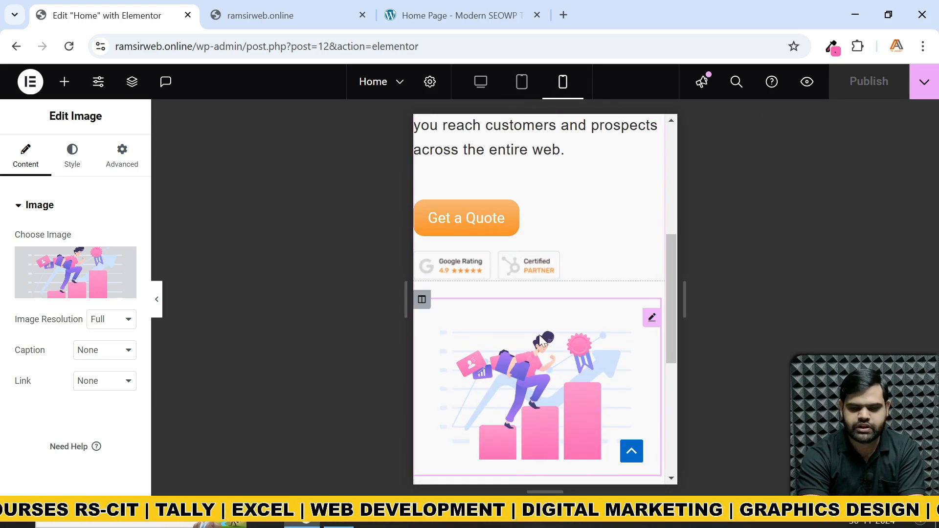
scroll(538, 334, "up", 5)
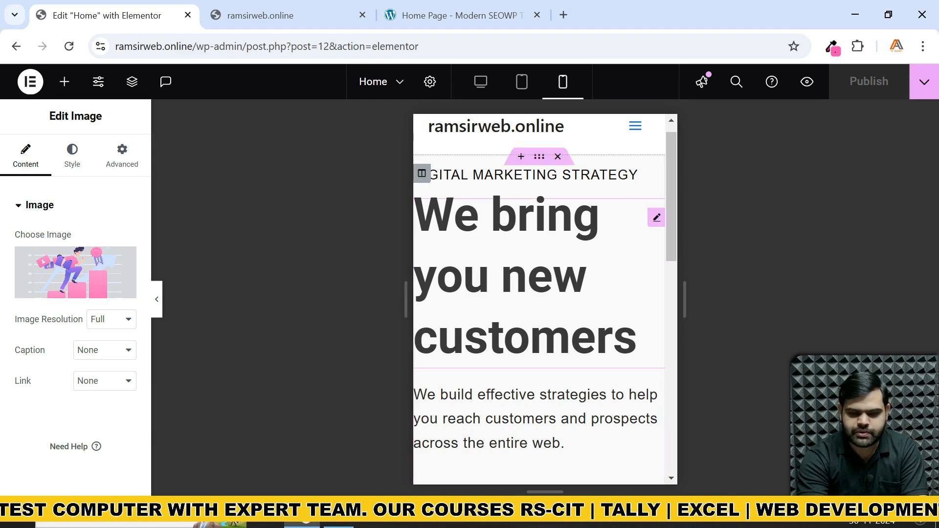
left_click(638, 175)
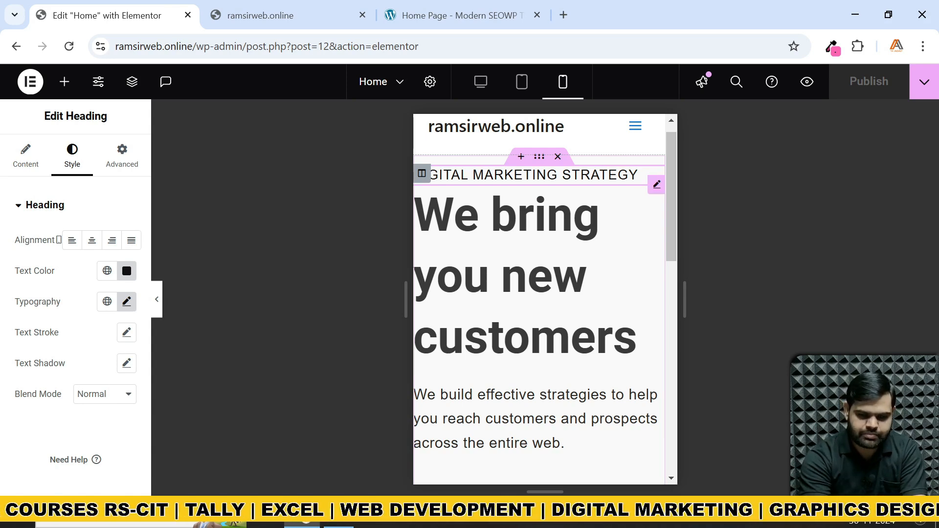
left_click(127, 302)
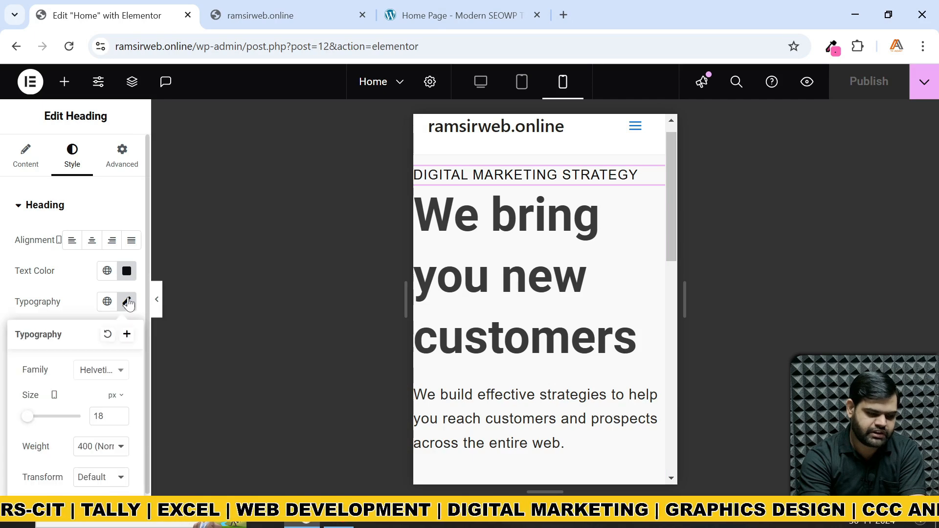
double_click(99, 416)
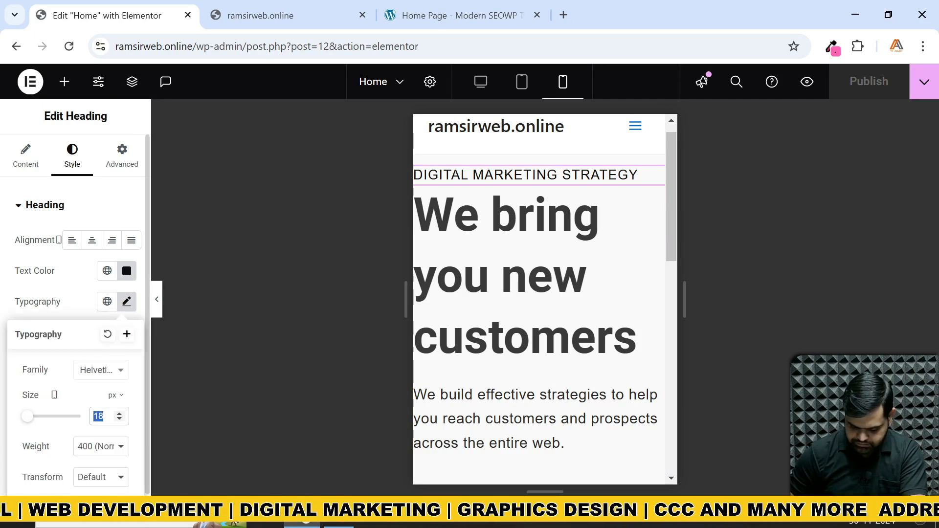
type("15")
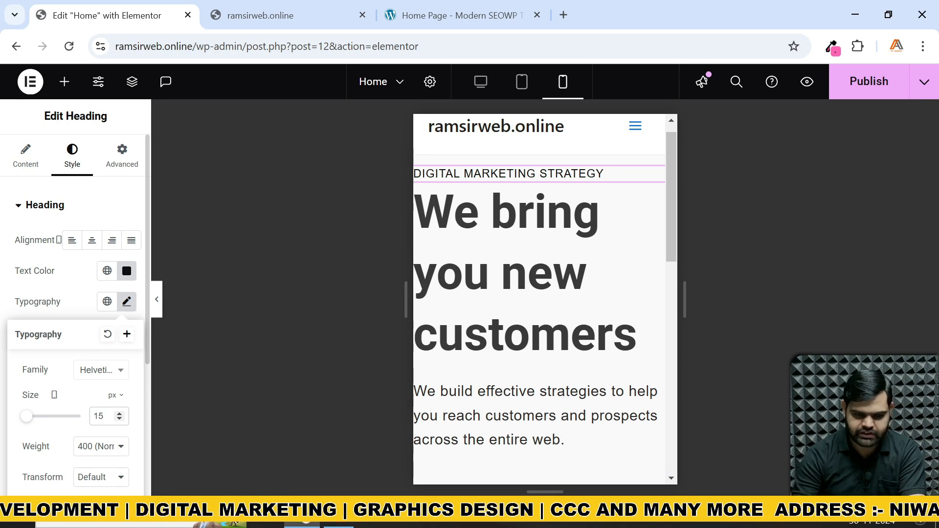
- Set the mobile font size of the "We bring you new customers" heading to 40 px
left_click(635, 335)
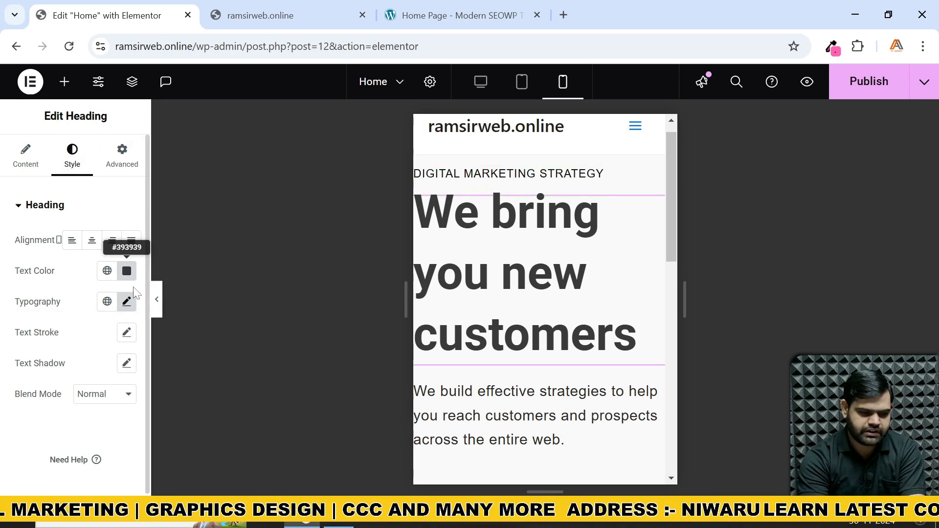
left_click(126, 302)
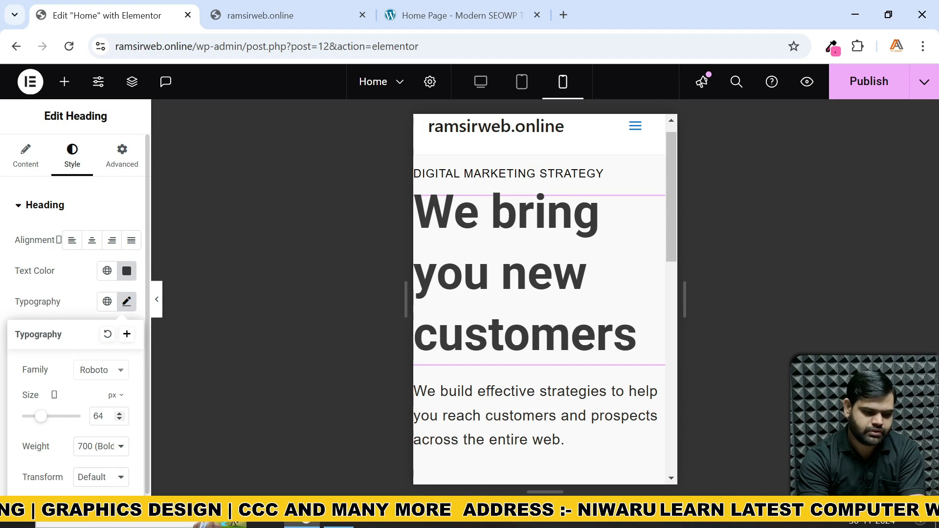
left_click_drag(103, 416, 91, 420)
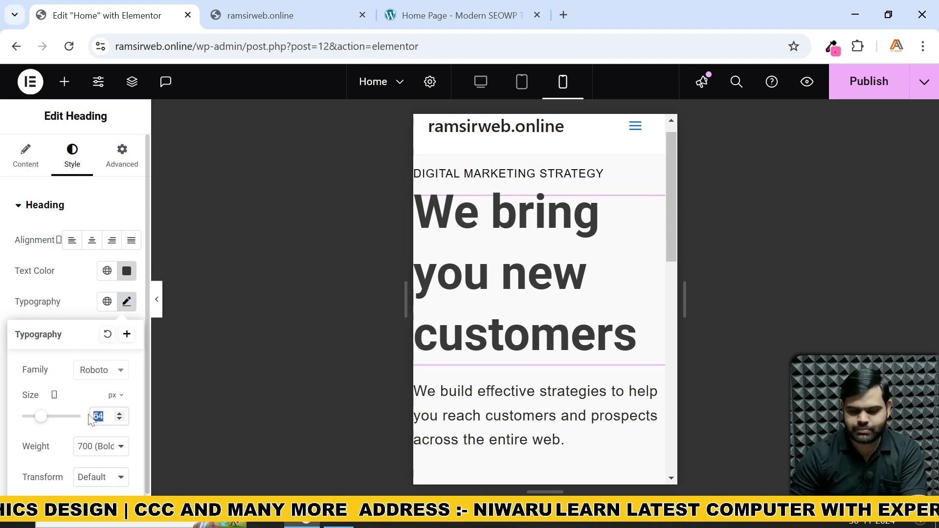
type("40")
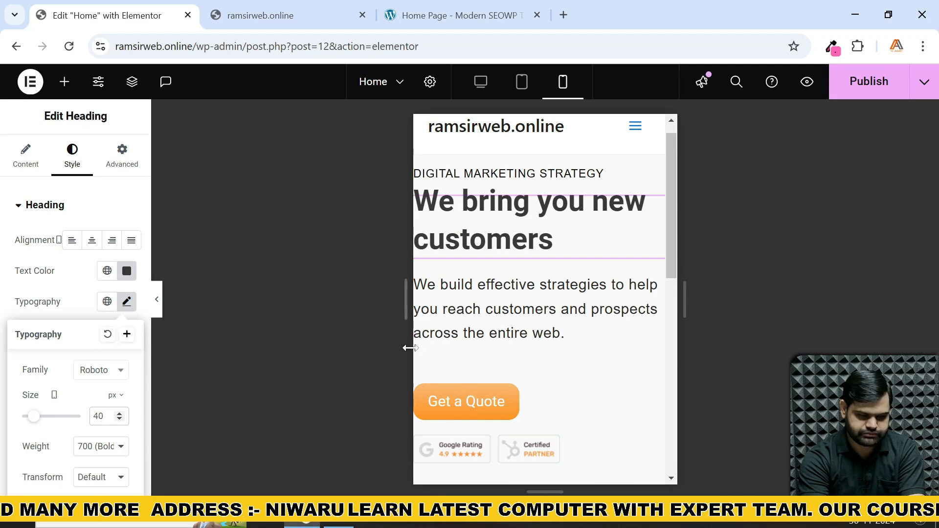
- Set the mobile font size of the paragraph below the main heading to 16 px and review the mobile layout
left_click(645, 296)
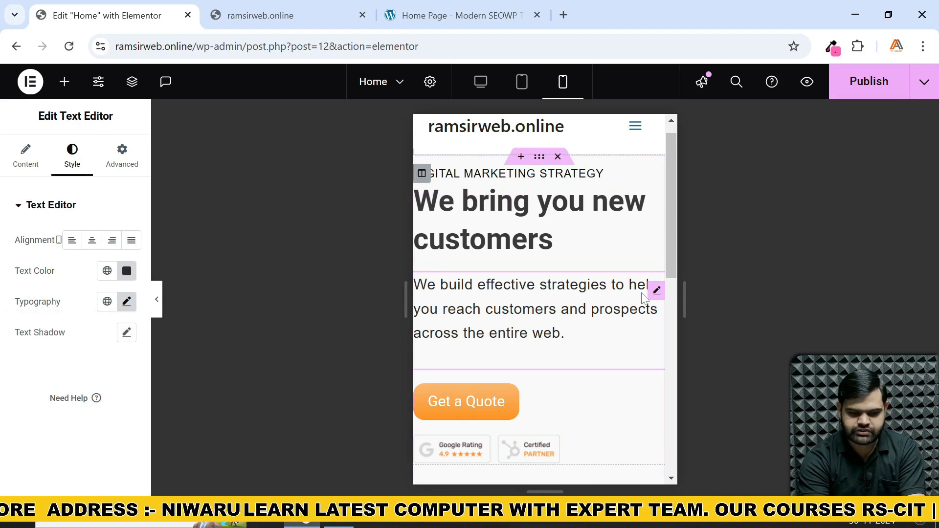
left_click(126, 301)
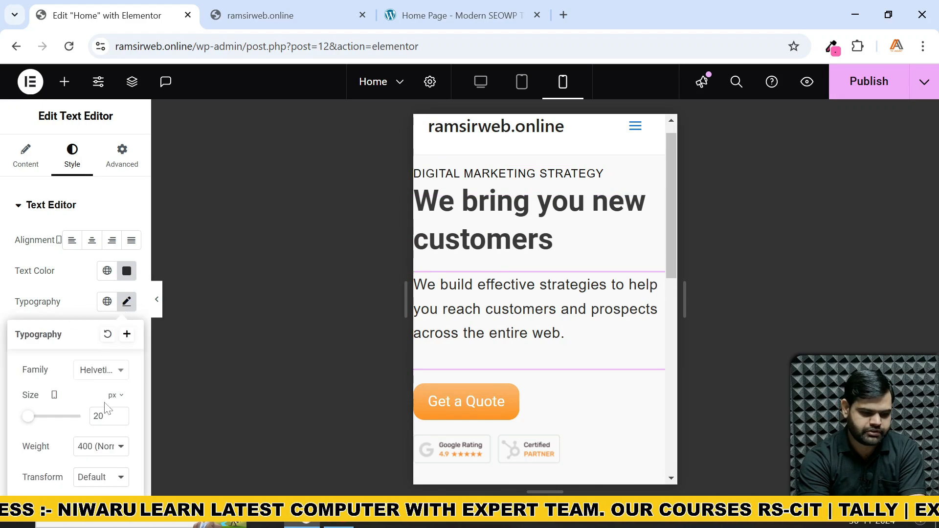
left_click_drag(104, 416, 87, 417)
type("16")
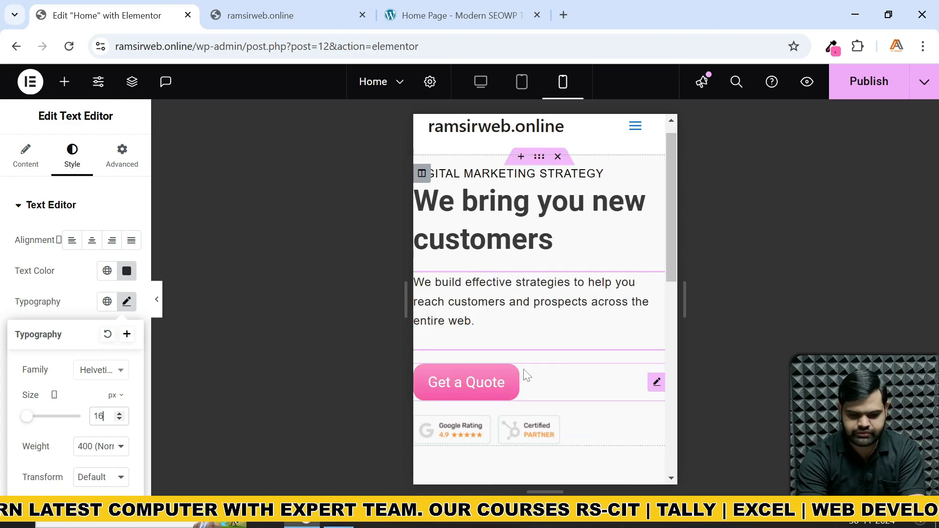
scroll(525, 375, "down", 8)
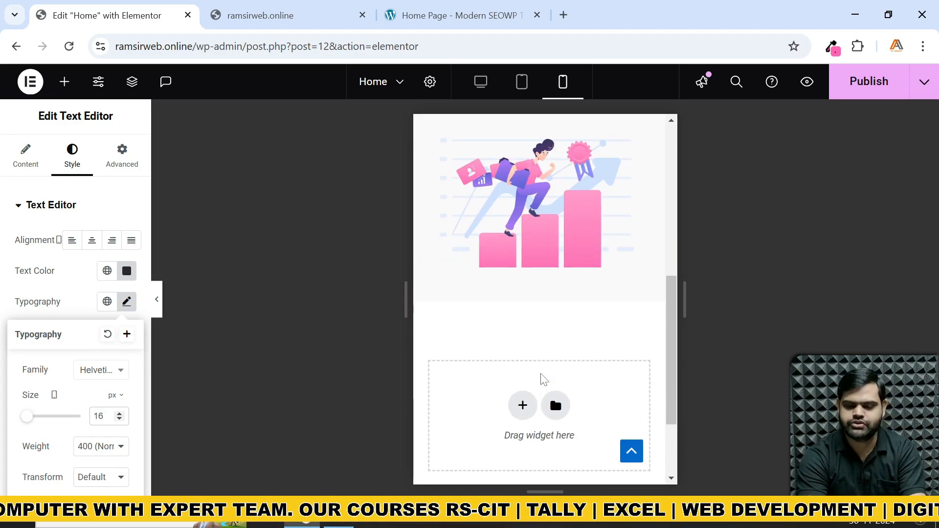
scroll(543, 379, "up", 10)
scroll(543, 379, "down", 5)
scroll(543, 379, "up", 5)
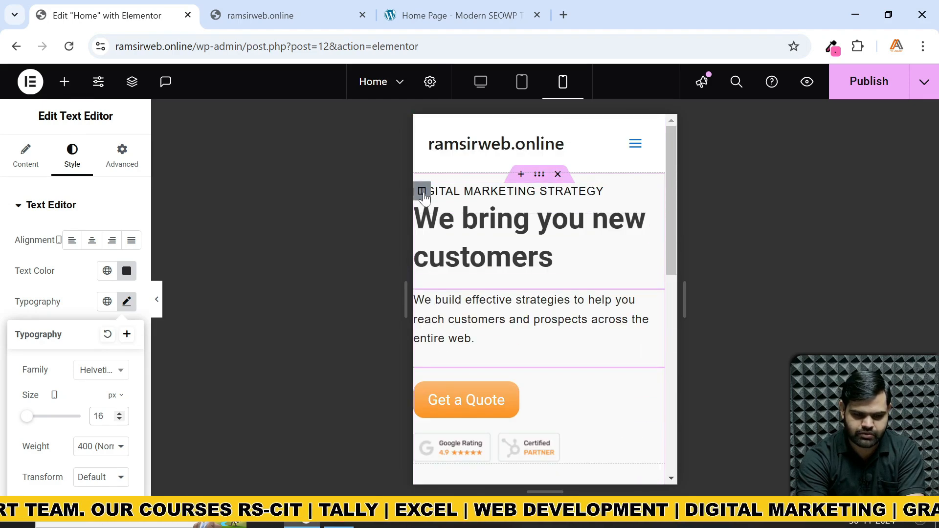
- Set the text column's left padding to 10 px for mobile and check the whole hero in the preview
left_click(421, 191)
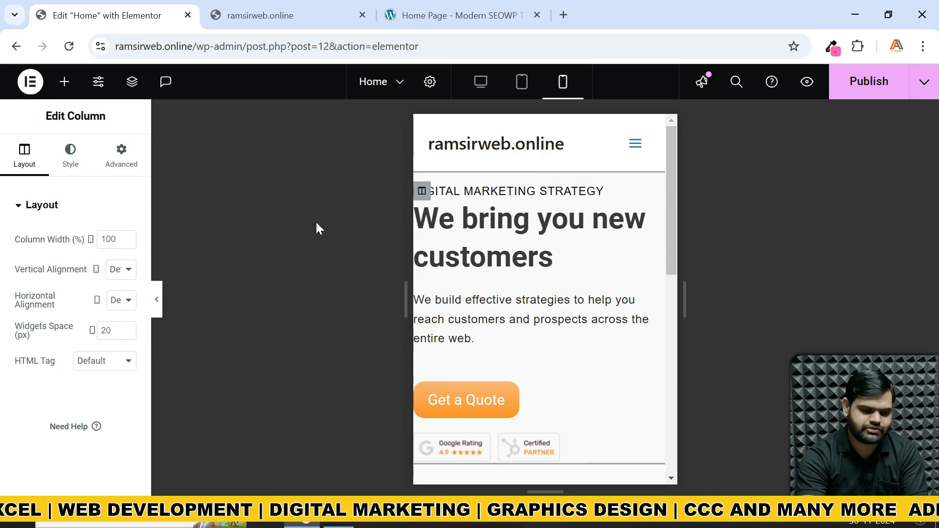
left_click(122, 163)
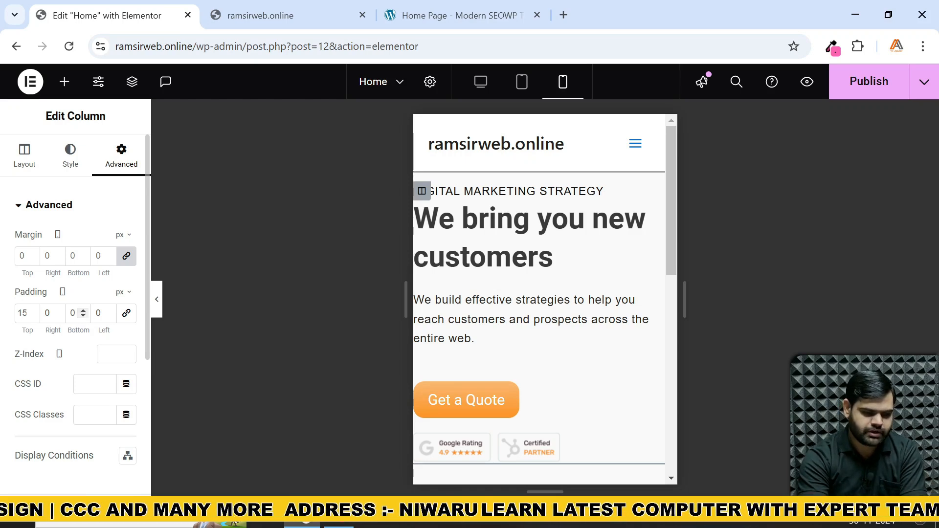
left_click(109, 311)
left_click(108, 311)
left_click(109, 311)
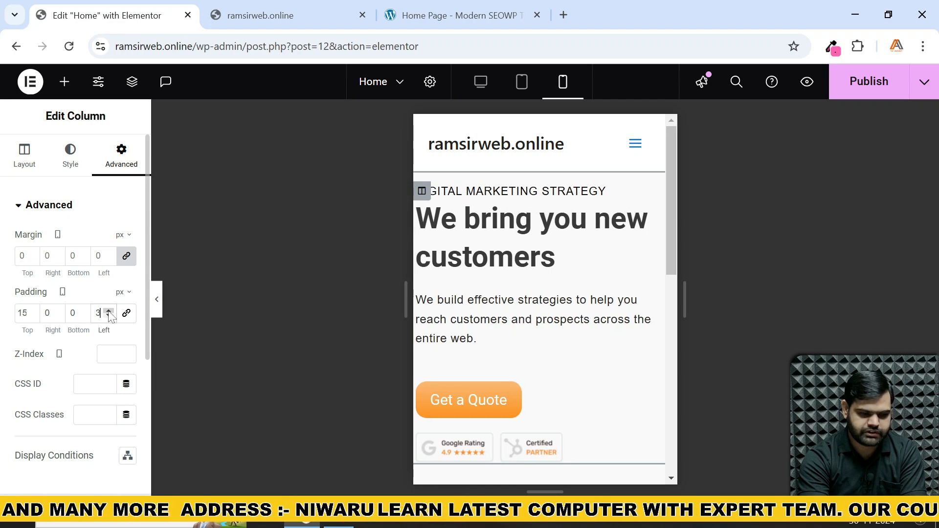
left_click(109, 311)
left_click(108, 311)
left_click(108, 311)
left_click(108, 311)
left_click(108, 311)
left_click(109, 311)
left_click(108, 311)
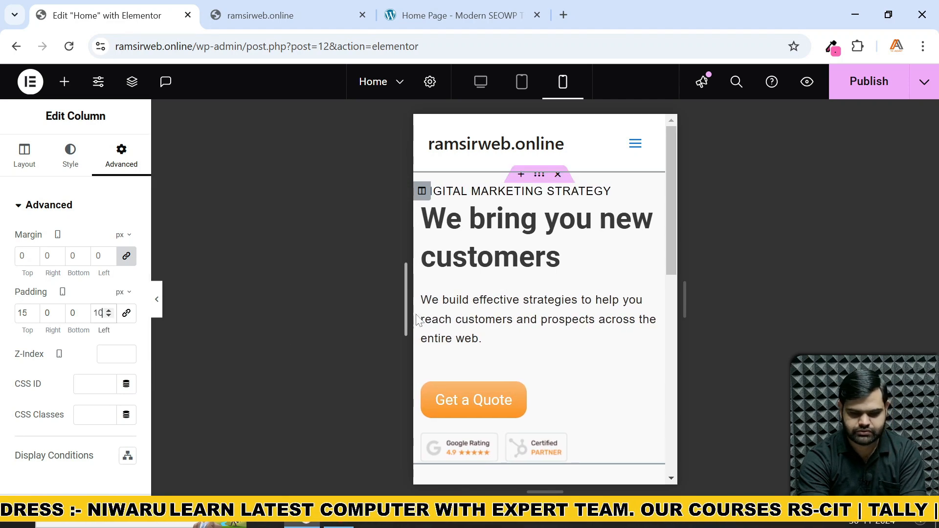
scroll(508, 364, "down", 5)
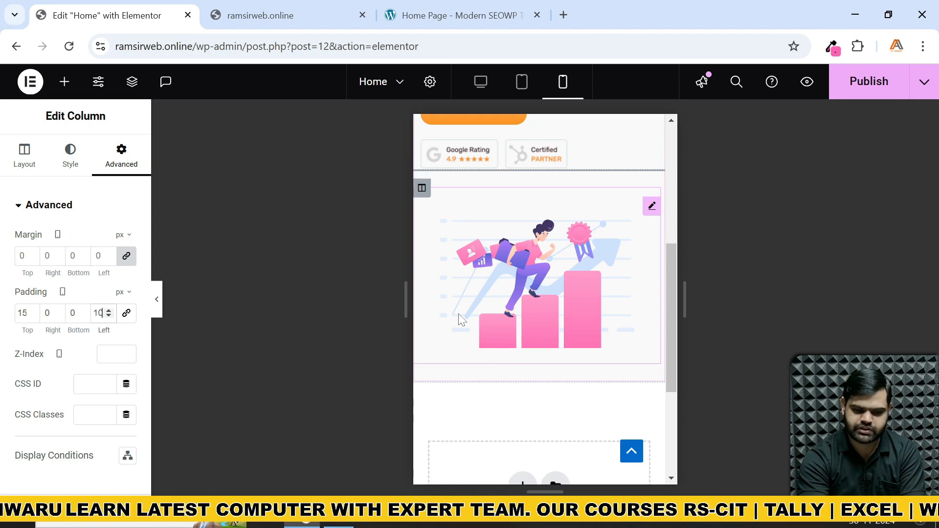
scroll(666, 228, "up", 6)
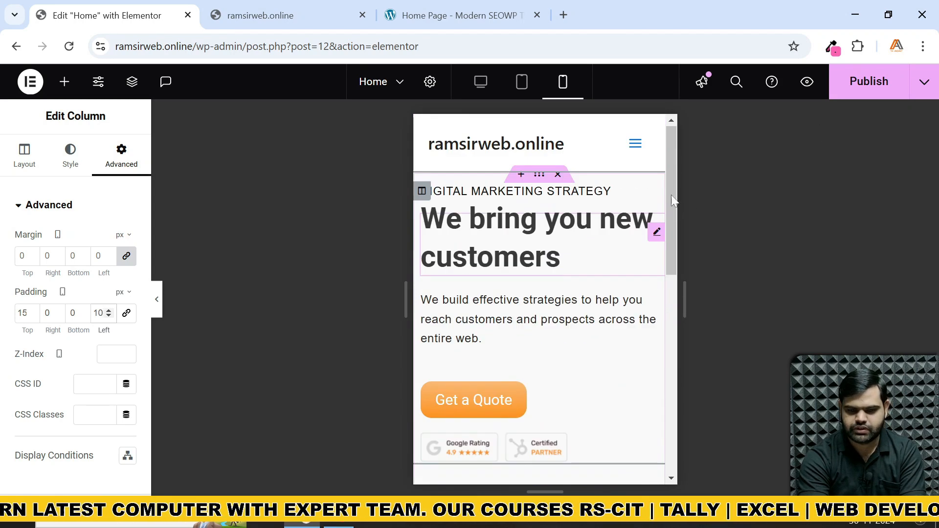
- Publish the mobile font size and padding changes, and reload the live home page
left_click(873, 83)
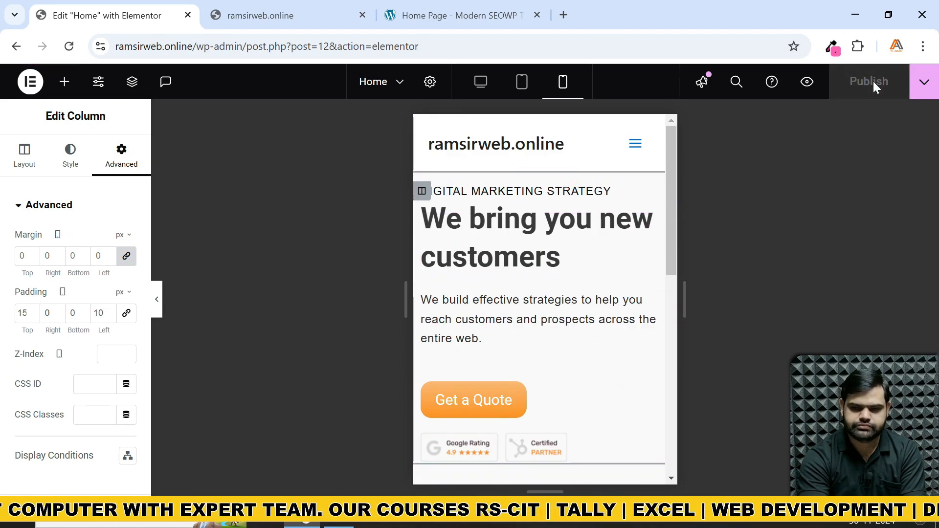
left_click(260, 15)
left_click(69, 46)
mouse_move(87, 81)
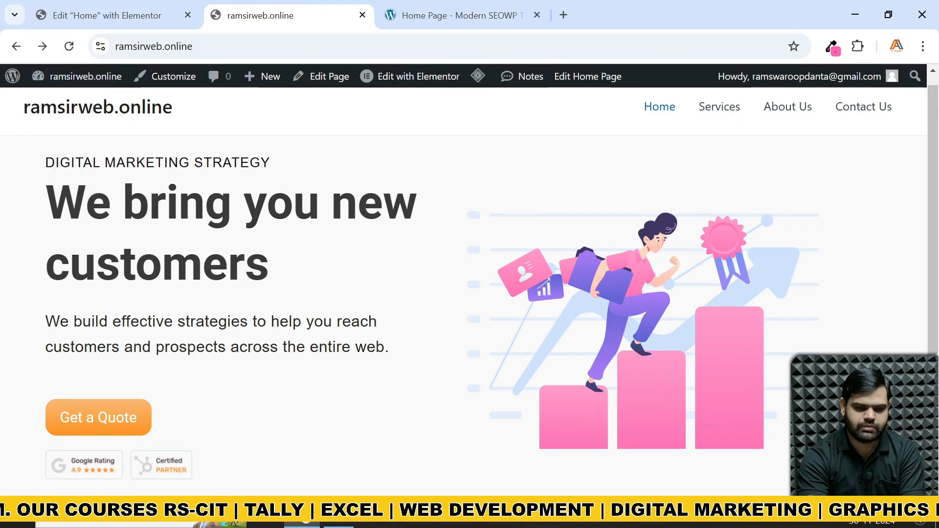
- Inspect the live home page with the browser's developer tools and check the hero in the iPhone 12 Pro device view
right_click(485, 162)
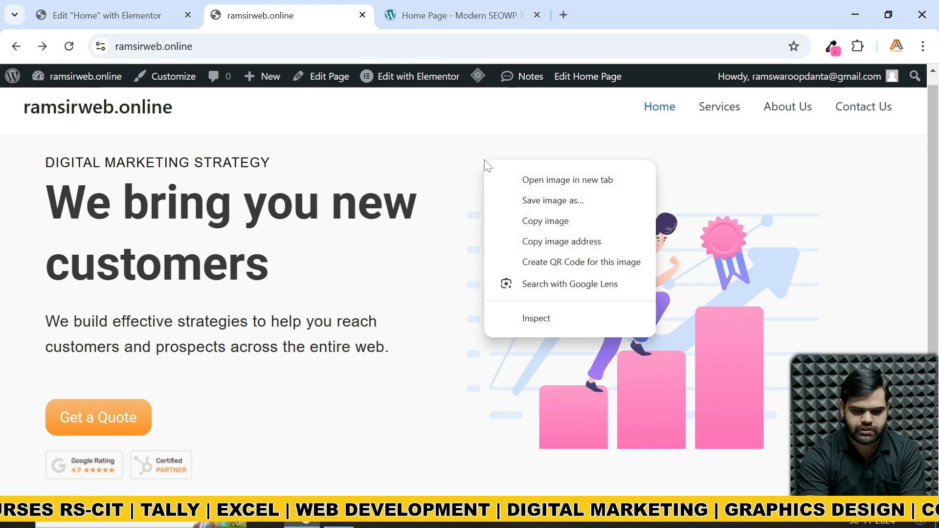
left_click(536, 318)
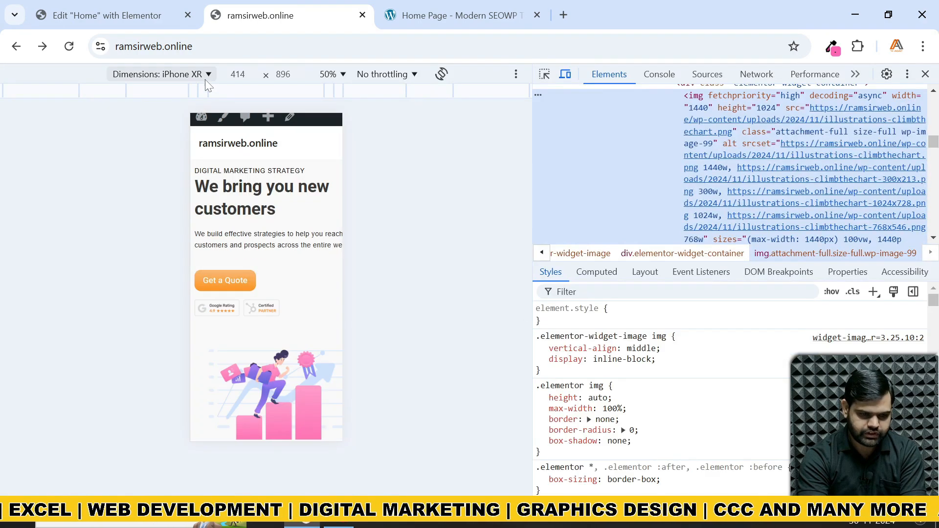
left_click(205, 76)
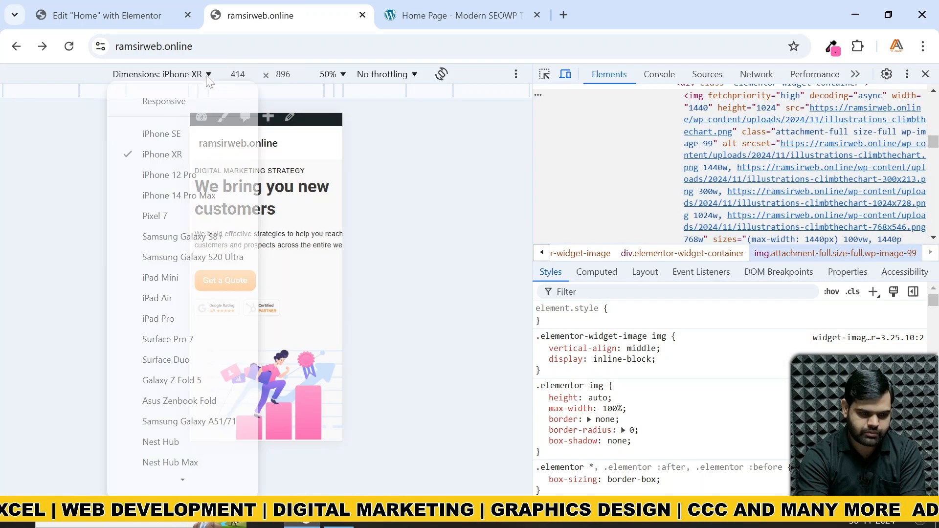
left_click(178, 181)
scroll(269, 176, "down", 2)
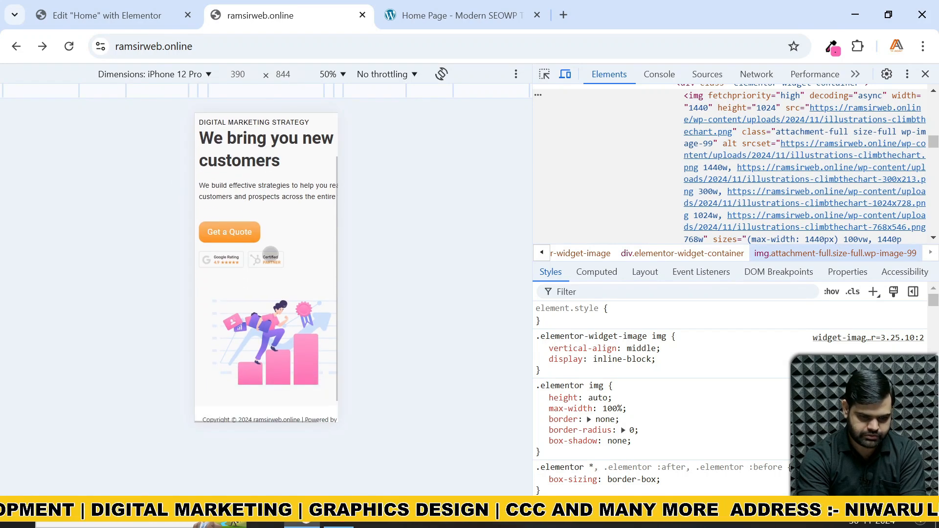
scroll(269, 220, "up", 2)
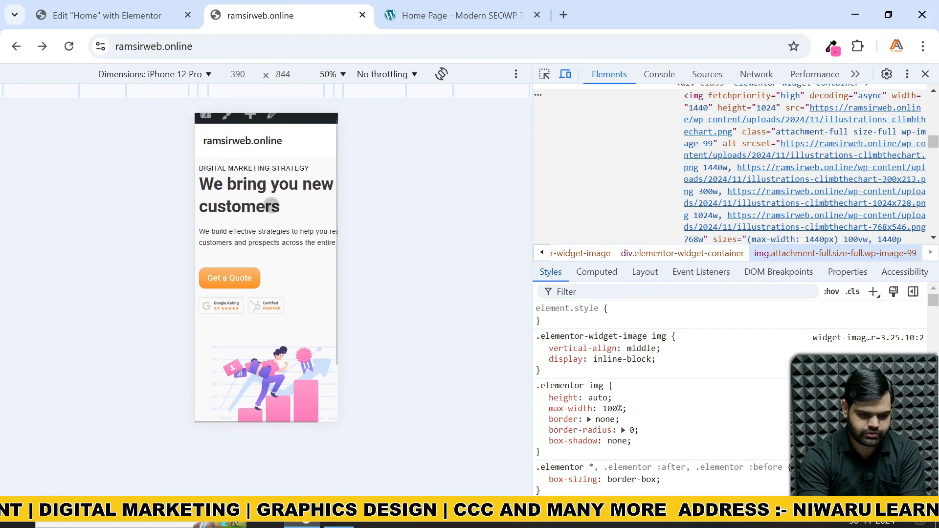
- Switch the emulated device to iPhone SE and check how the hero fits the narrower screen
left_click(175, 77)
left_click(166, 133)
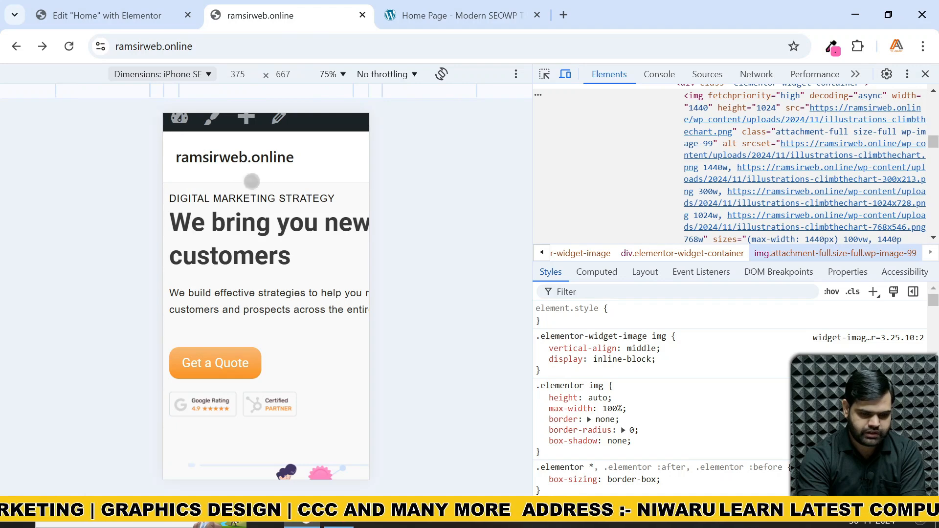
scroll(252, 181, "down", 2)
scroll(252, 193, "up", 2)
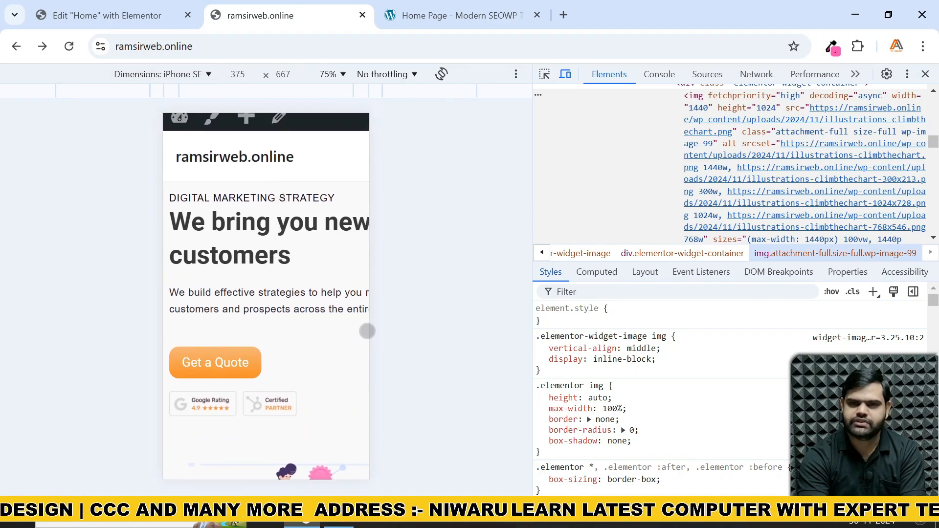
scroll(249, 177, "up", 1)
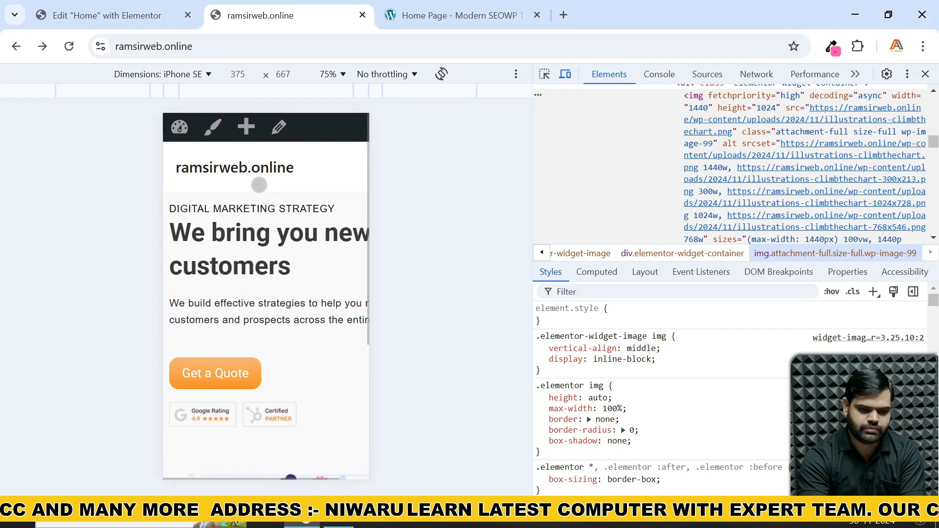
- Set the text column's right padding to 10 px for mobile in the Elementor editor and publish the change
left_click(106, 15)
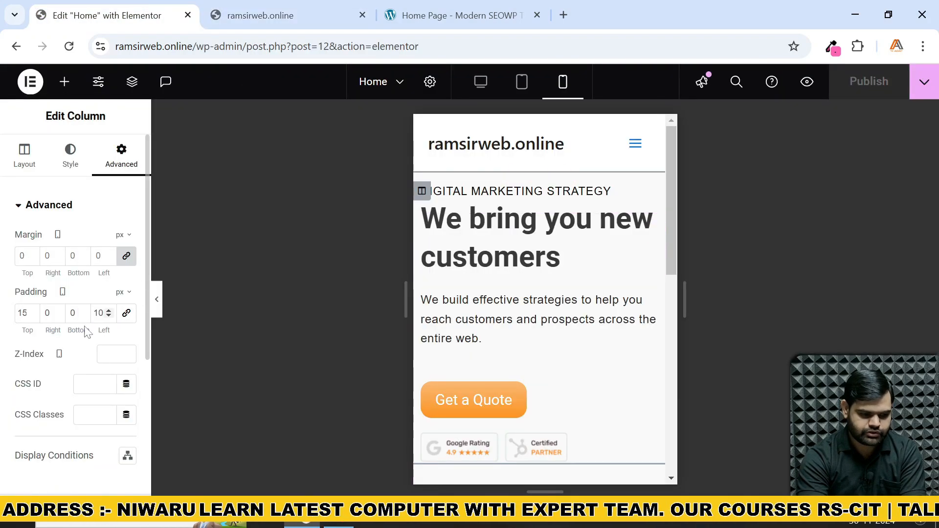
left_click(57, 311)
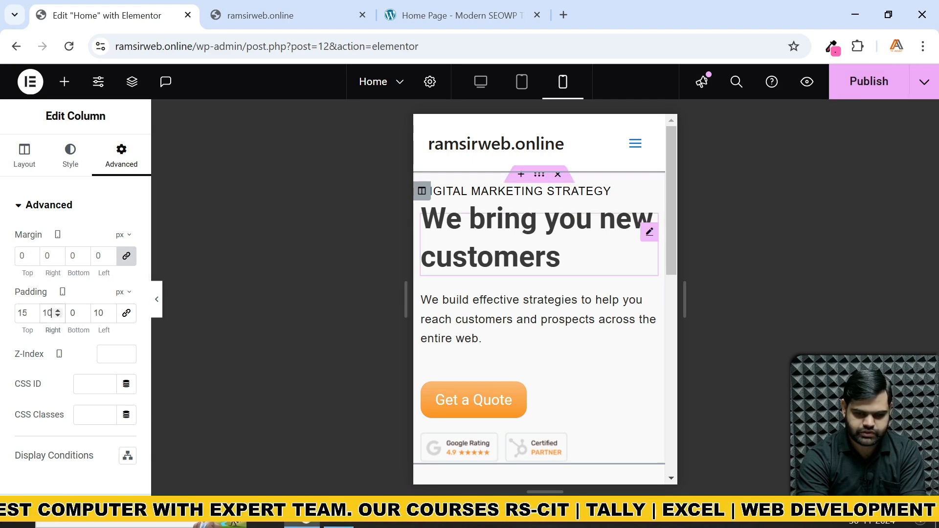
left_click(850, 88)
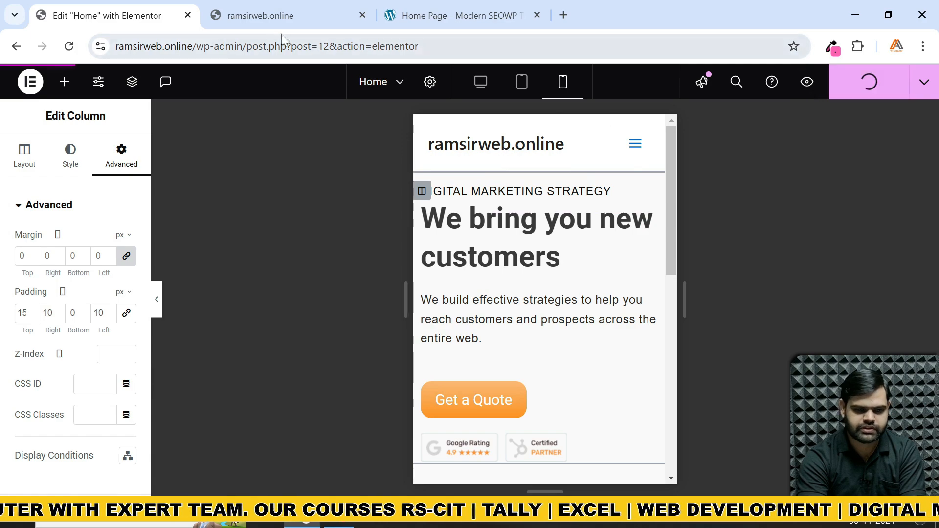
- Reload the live home page and review the hero in the iPhone SE view
left_click(276, 16)
left_click(69, 46)
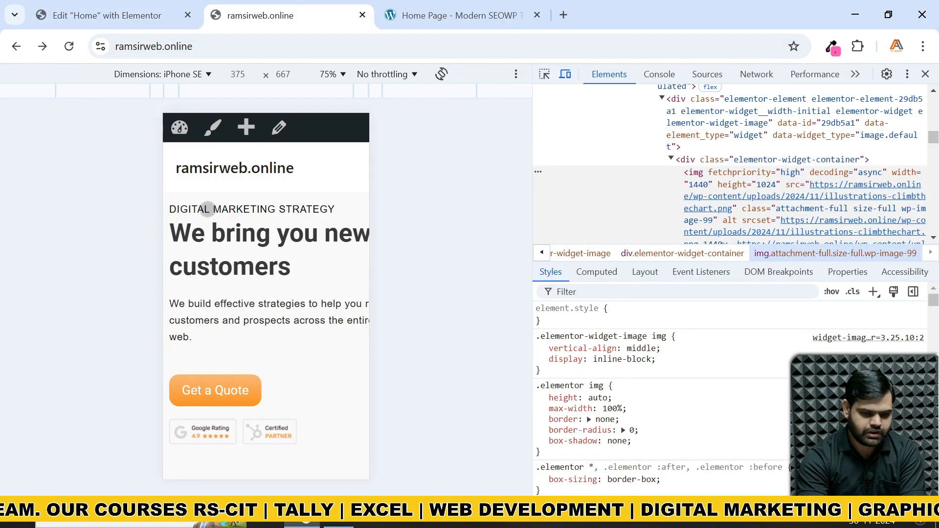
scroll(196, 214, "down", 2)
scroll(207, 215, "up", 2)
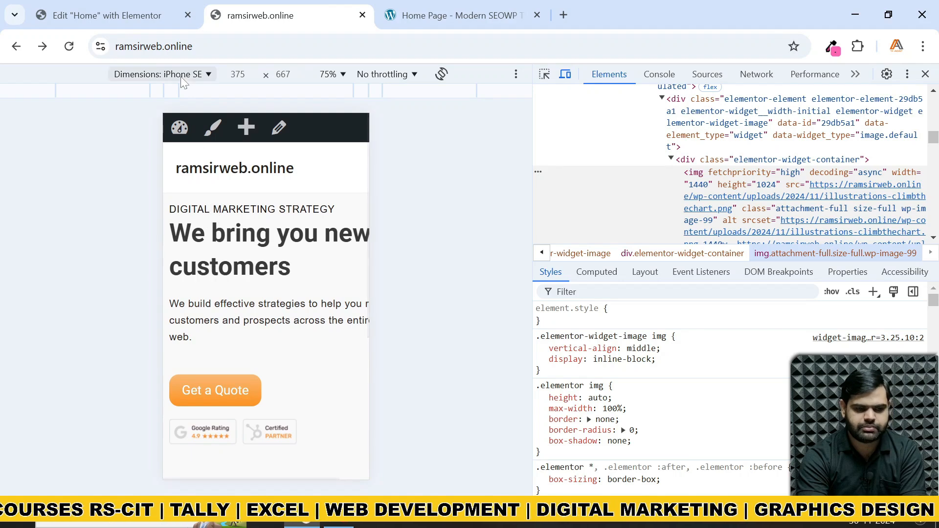
- Test the hero in the Responsive view at a width of 600 px, and narrow the viewport to about 279 px
left_click(203, 75)
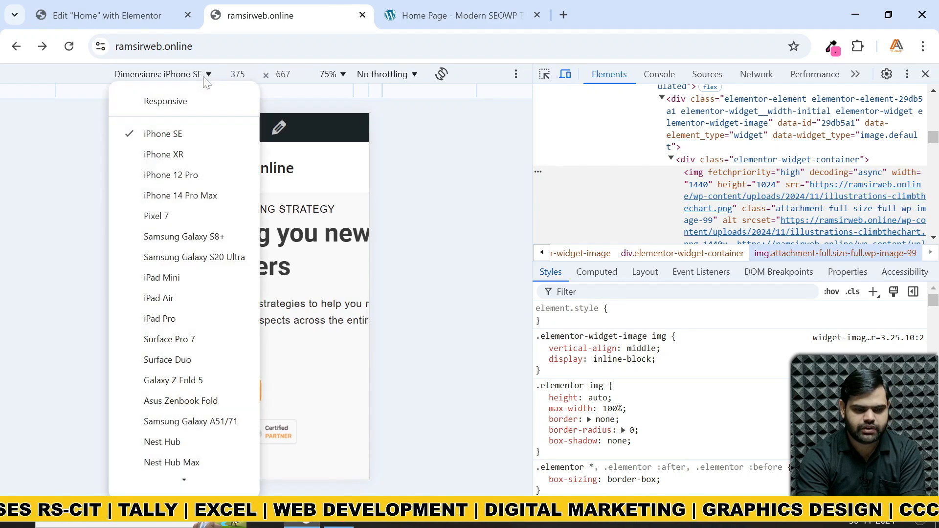
left_click(182, 104)
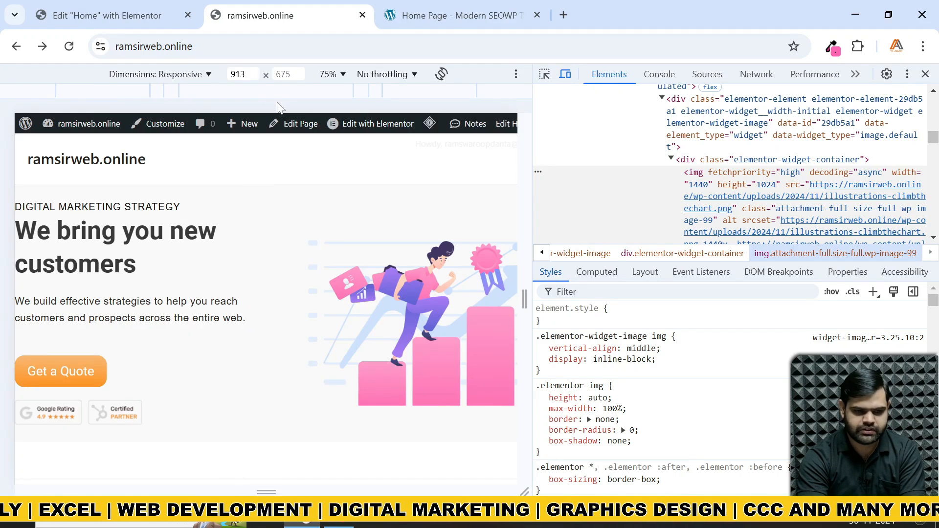
double_click(237, 74)
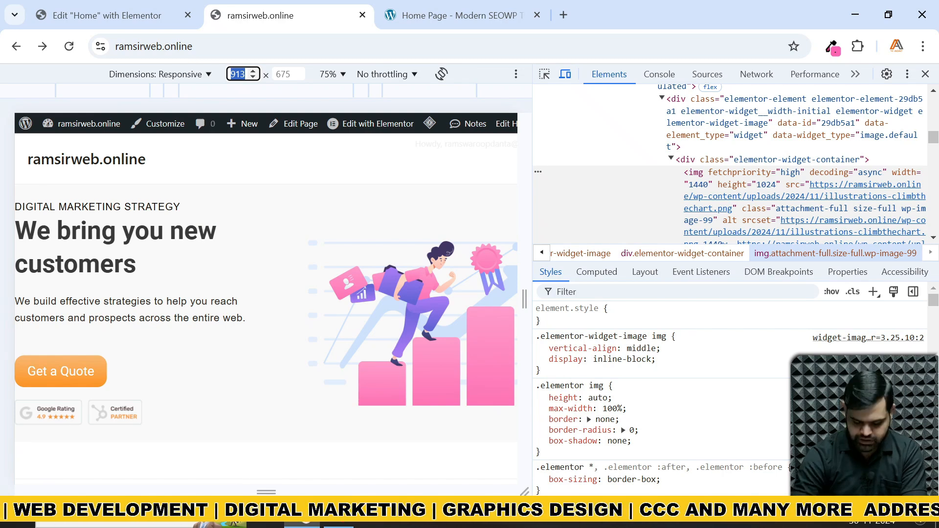
type("600")
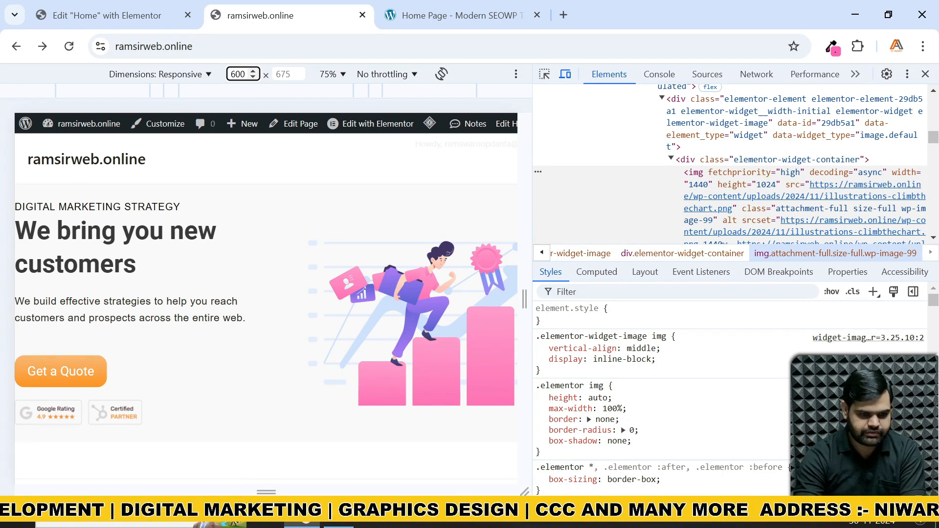
key("Return")
scroll(195, 259, "down", 1)
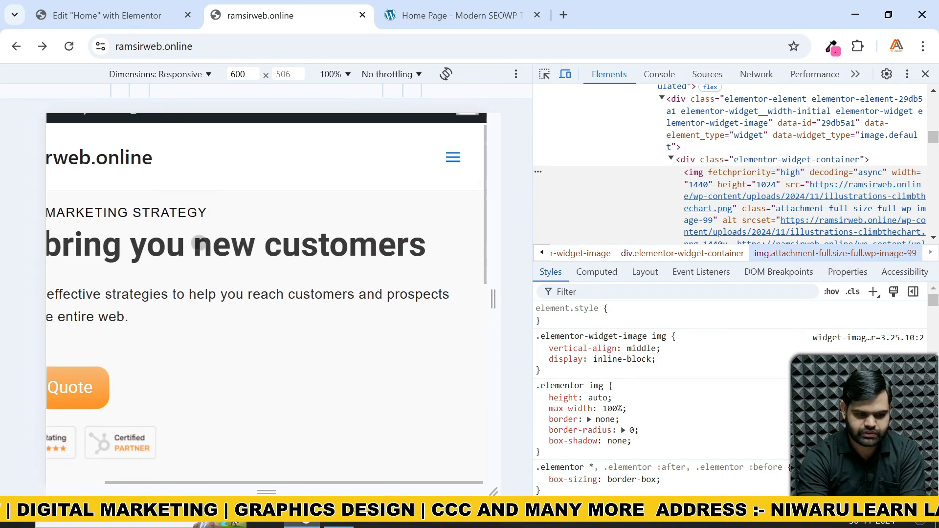
scroll(199, 242, "up", 1)
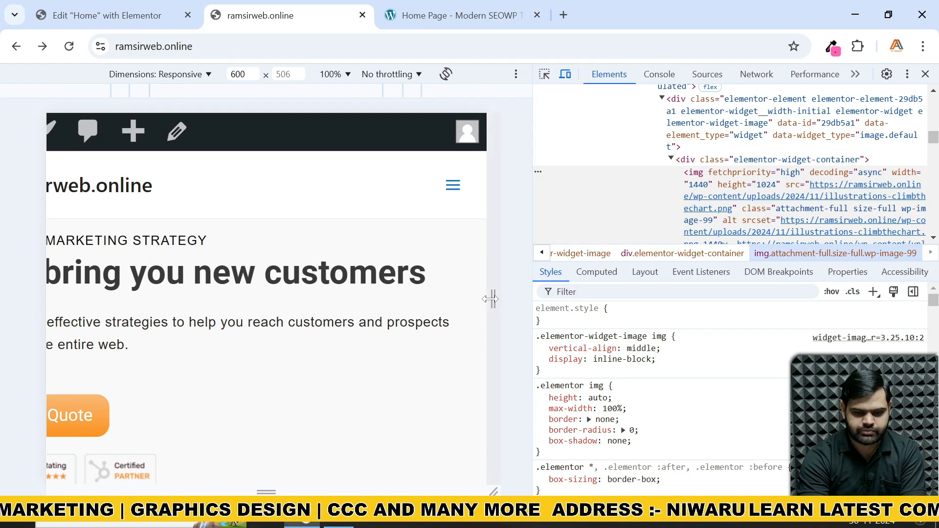
left_click_drag(493, 299, 377, 294)
- Return the device emulation to iPhone SE and review the page from the header down to the footer
left_click(198, 78)
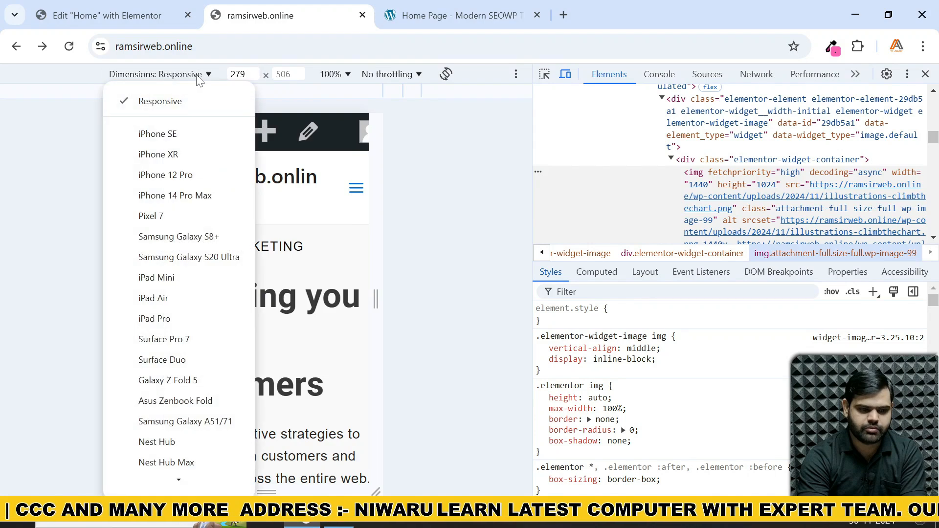
left_click(182, 137)
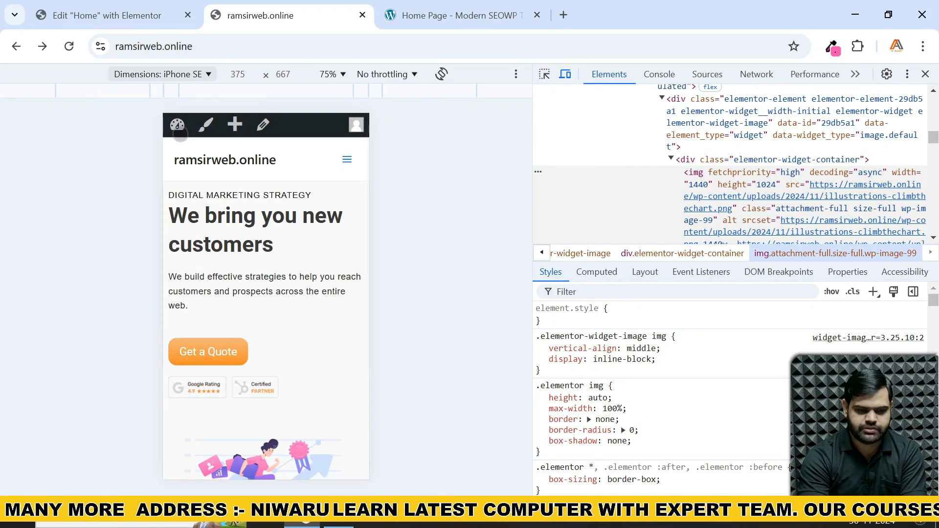
scroll(239, 257, "down", 3)
scroll(244, 259, "up", 3)
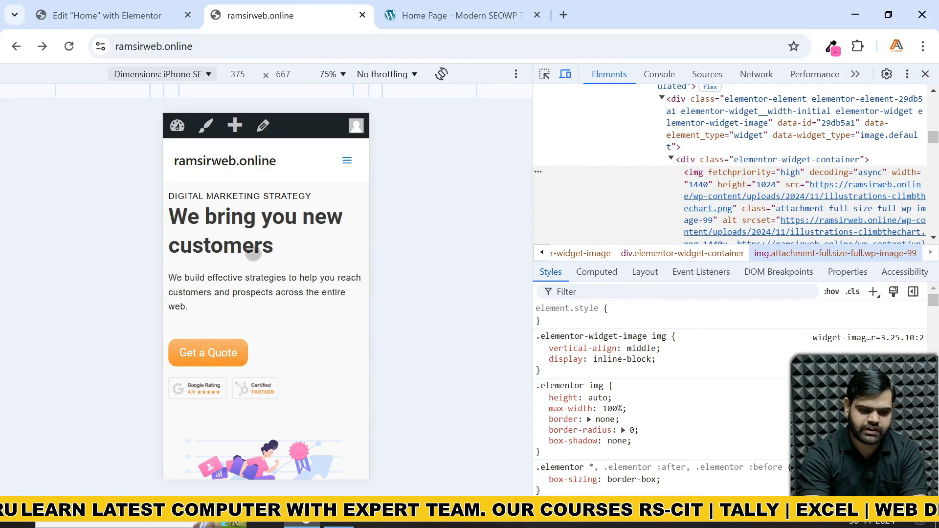
scroll(247, 257, "down", 3)
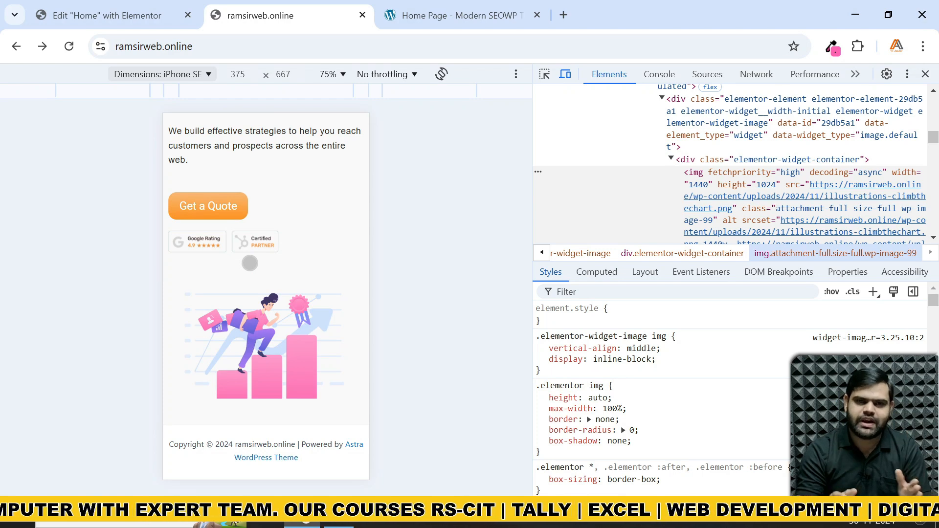
scroll(300, 216, "up", 3)
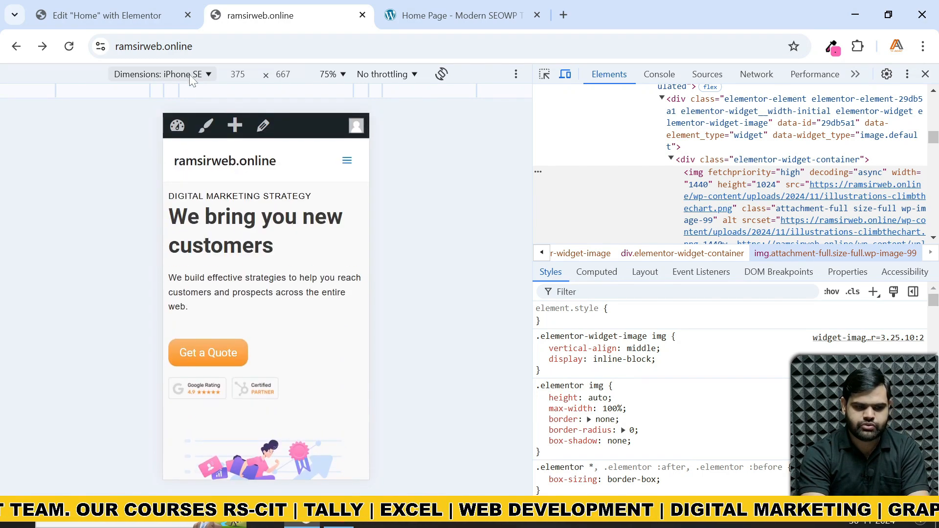
left_click(209, 74)
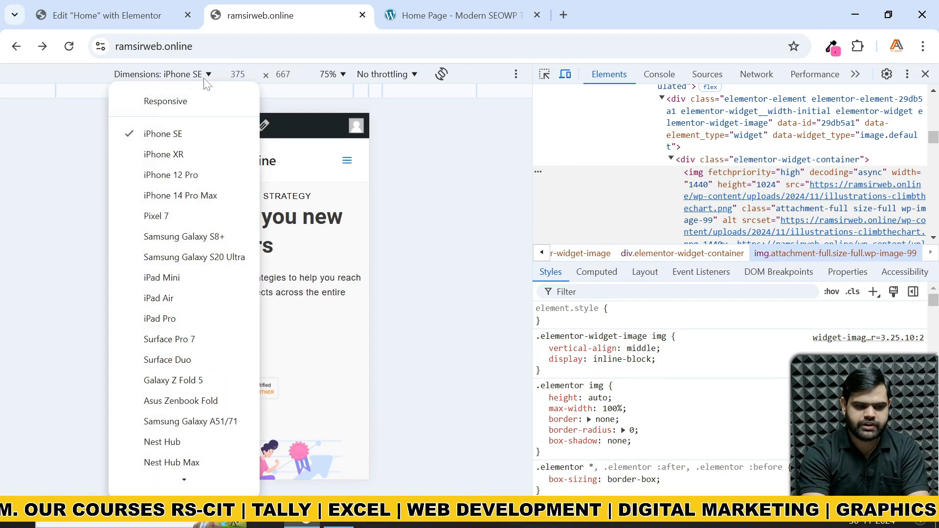
left_click(307, 192)
scroll(237, 225, "down", 3)
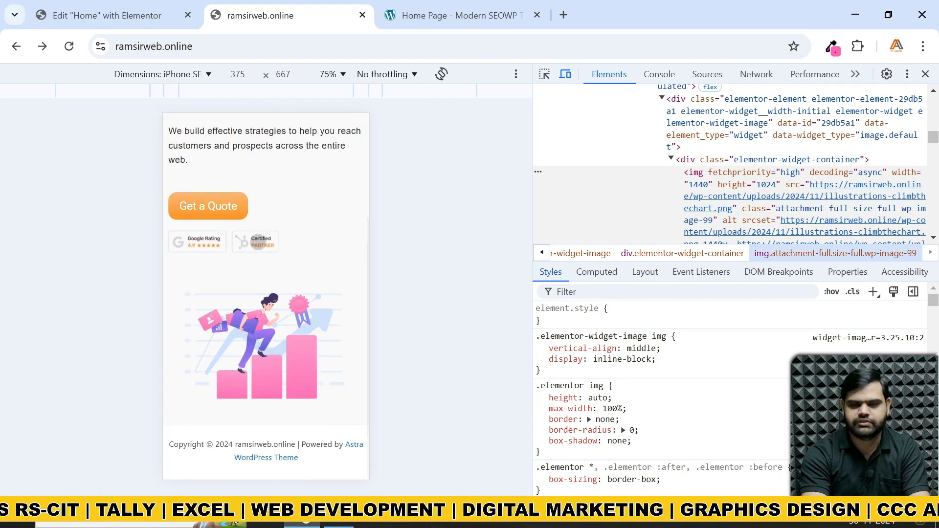